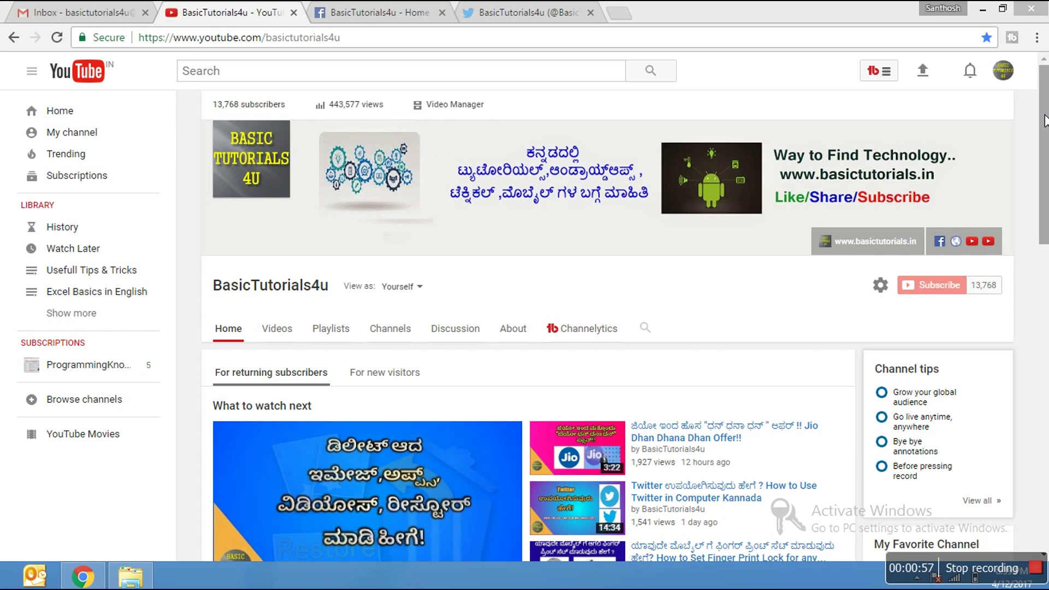
Step: Switch to File Explorer and open the MRP Sheet workbook from the Vlookup folder
mouse_move(1045, 115)
left_mouse_down()
mouse_move(1044, 128)
mouse_move(1044, 118)
left_mouse_up()
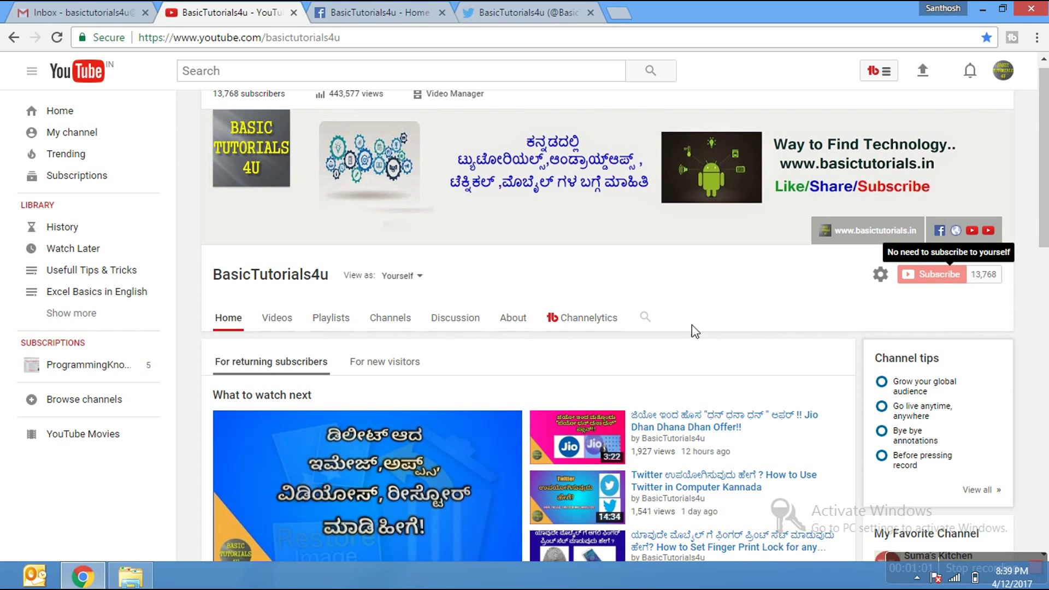
mouse_move(94, 578)
left_click(130, 575)
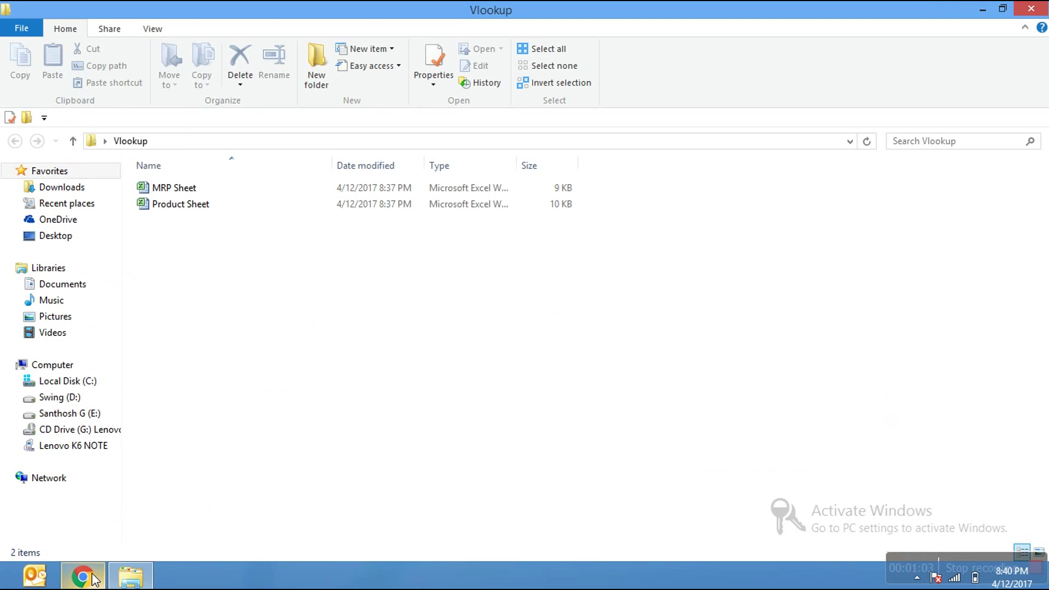
double_click(174, 188)
left_click(264, 228)
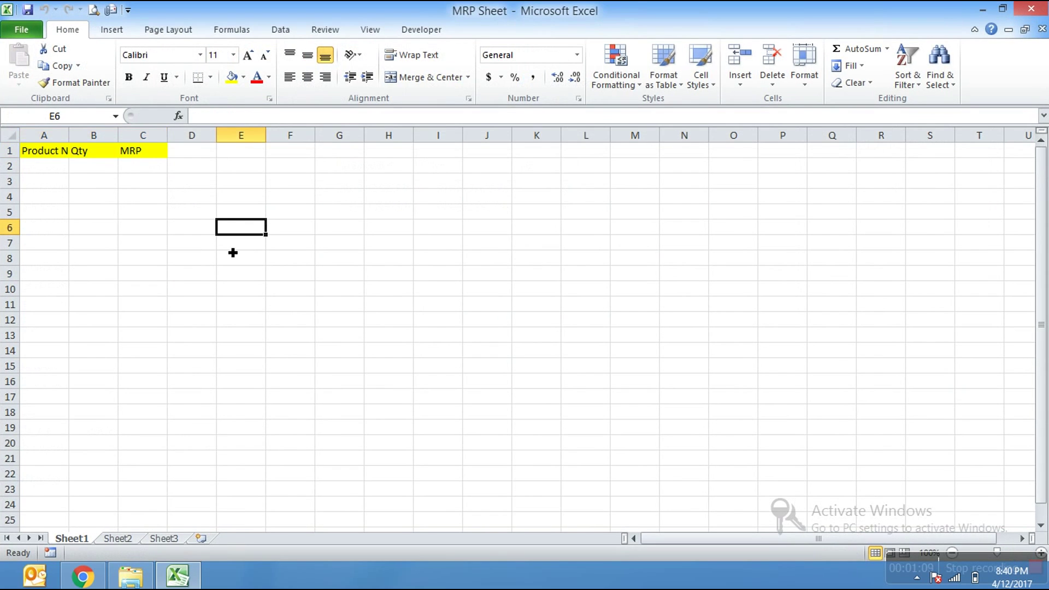
Step: Widen columns A to C in MRP Sheet to fit their headers and set the zoom to 120%
left_click_drag(69, 135, 243, 137)
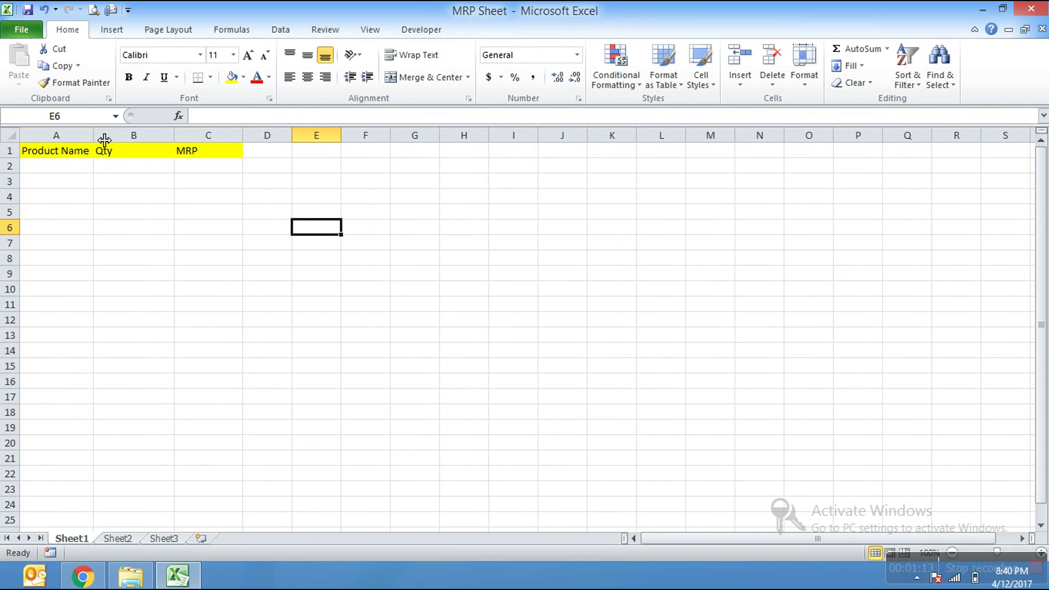
left_click_drag(104, 140, 125, 141)
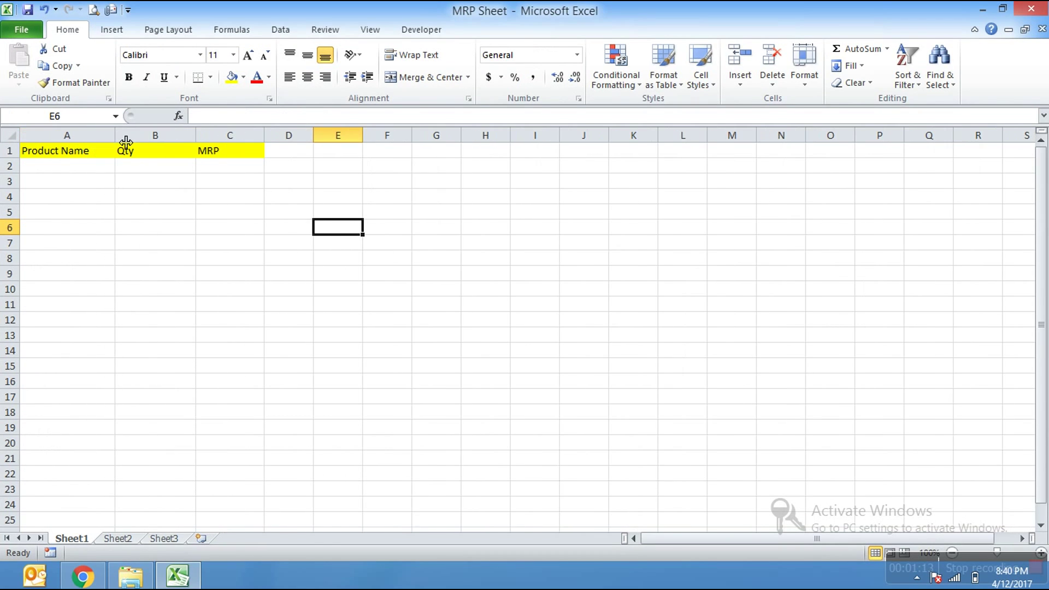
left_click(1041, 554)
left_click(1041, 553)
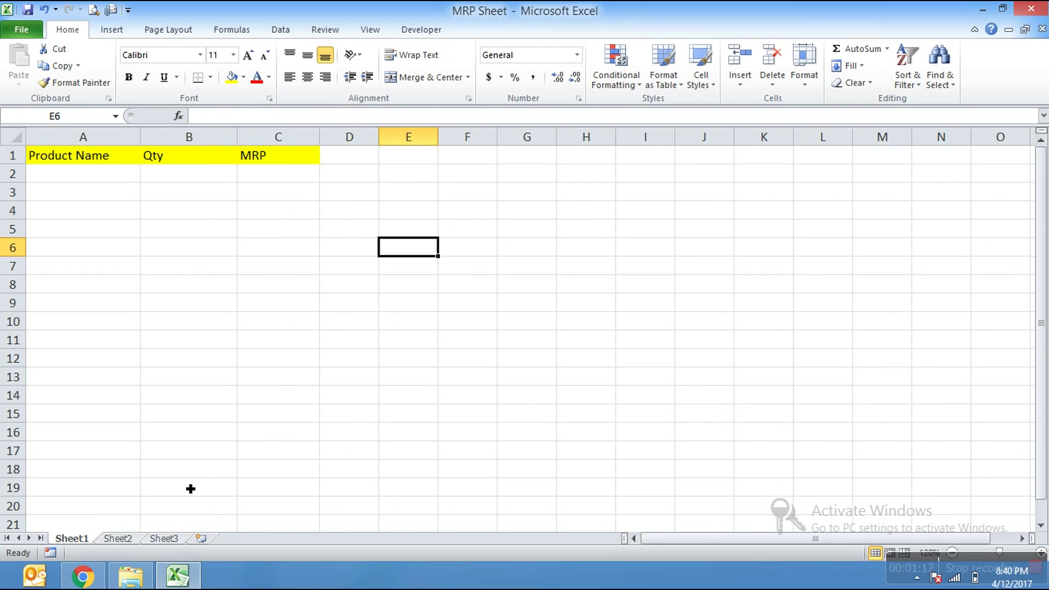
Step: Open the Product Sheet workbook from the Vlookup folder and set its zoom to 120%
left_click(131, 575)
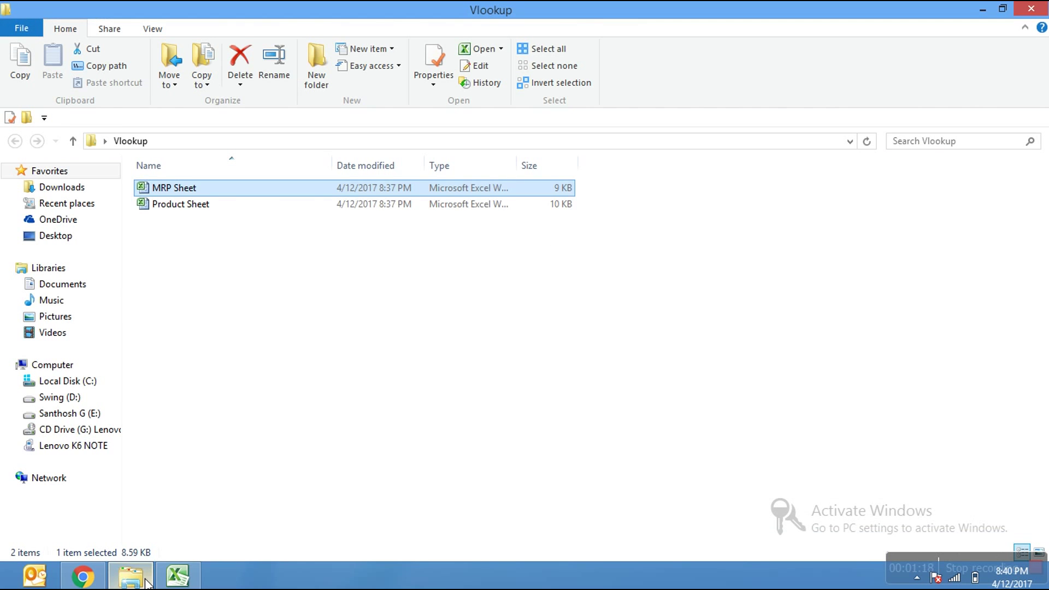
double_click(213, 207)
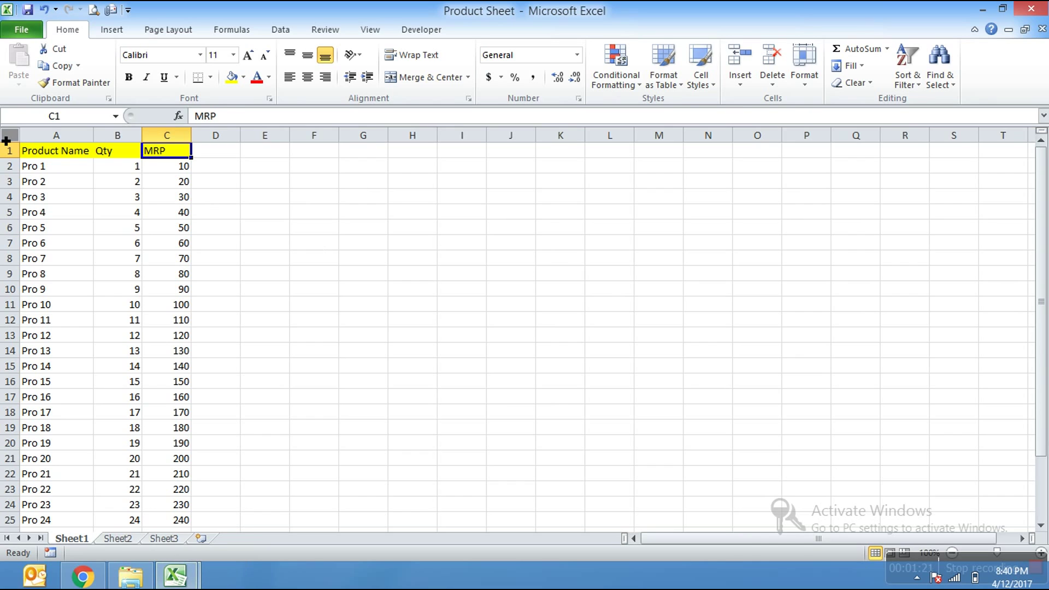
left_click(6, 141)
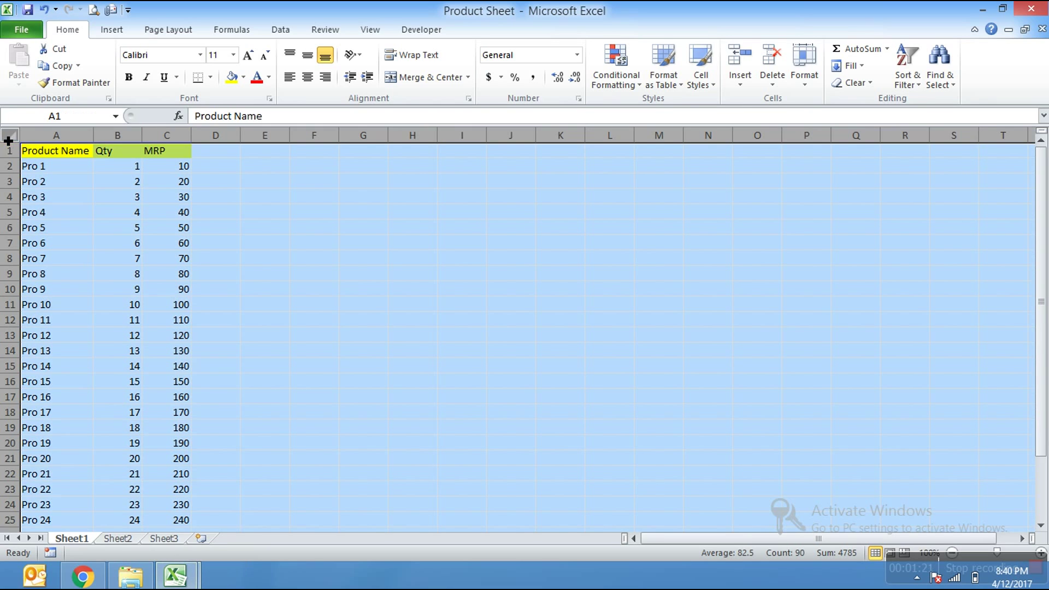
left_click(1041, 552)
left_click(1041, 553)
left_click(634, 397)
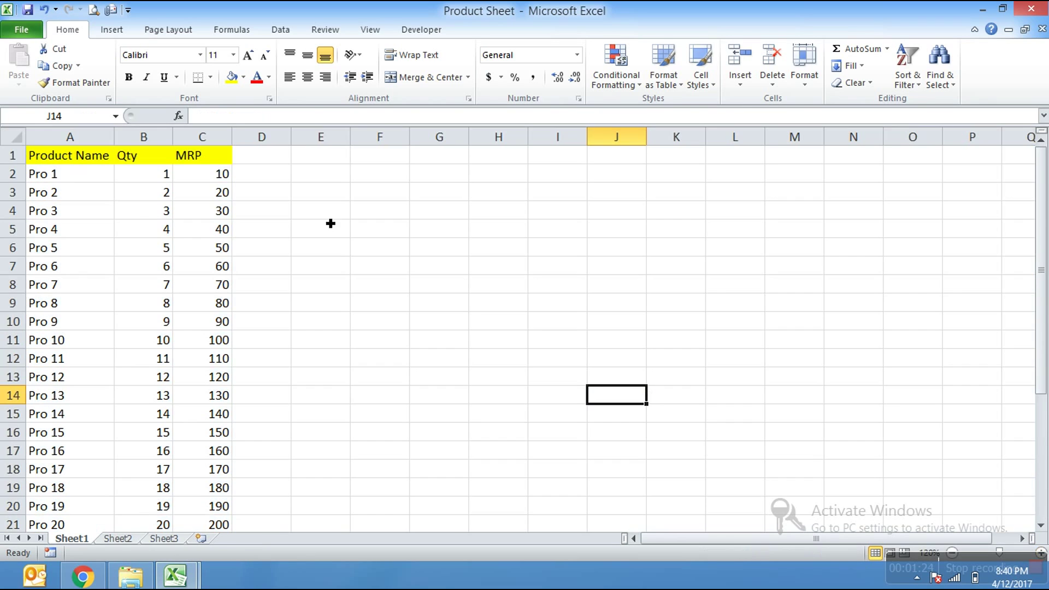
Step: Examine the Product Name, Qty and MRP columns and their entries in Product Sheet
left_click(105, 195)
key("ctrl+Home")
key("Right")
key("Right")
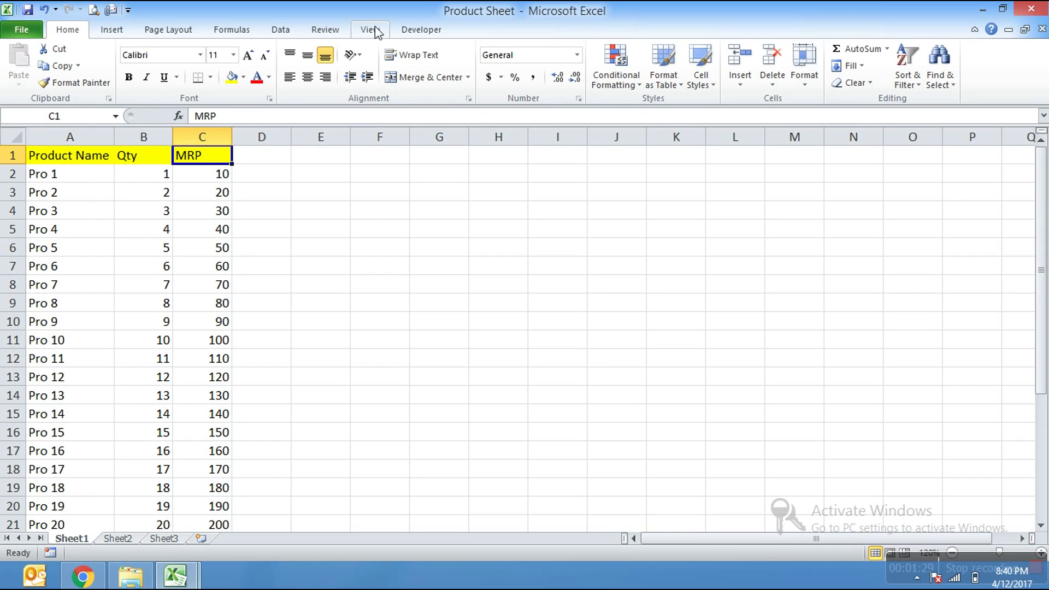
left_click(53, 180)
key("Down")
key("Down")
key("Down")
key("Down")
key("Down")
key("Down")
key("Down")
key("Down")
key("Down")
key("Down")
key("Down")
key("Down")
key("Down")
key("Down")
key("Down")
key("Down")
key("Down")
key("Down")
key("Down")
key("Down")
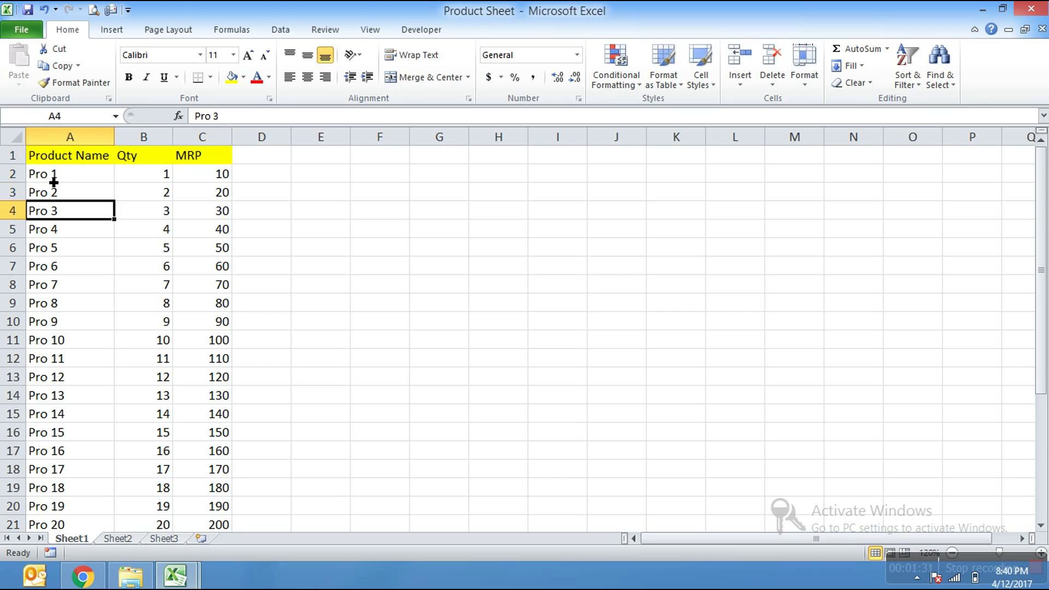
key("ctrl+Home")
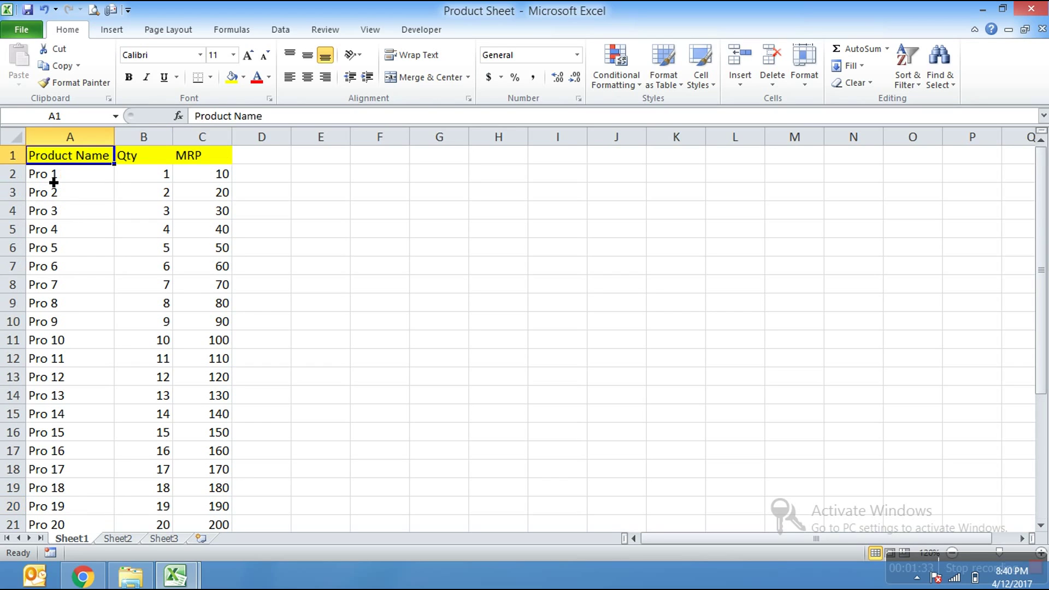
key("Right")
key("Down")
key("Up")
key("Right")
key("Down")
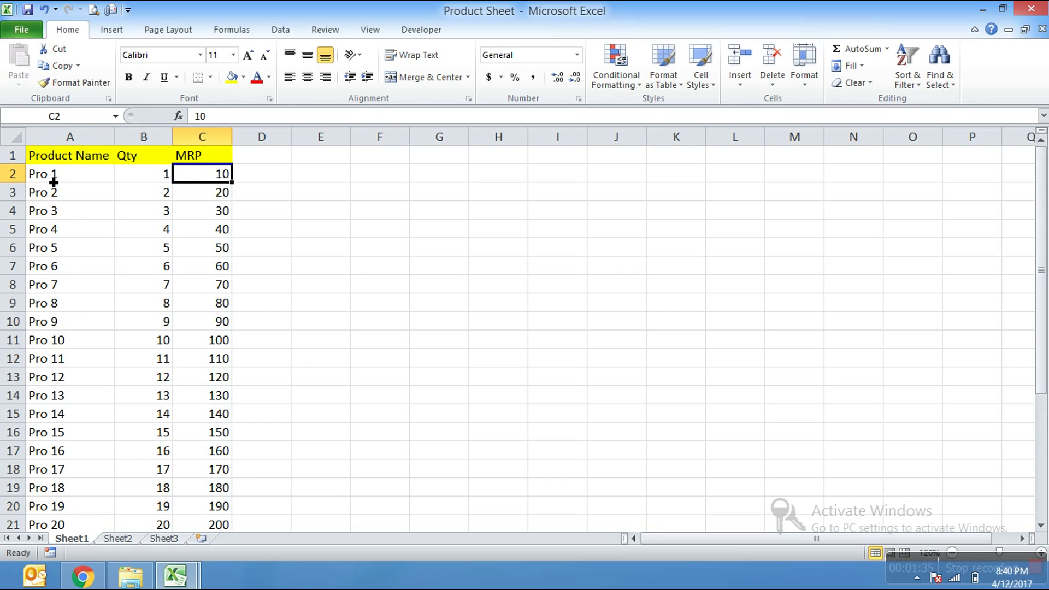
Step: Switch to the MRP Sheet workbook and examine the cells under its Product Name, Qty and MRP headers
key("alt+Tab")
key("alt+Tab")
key("alt+Tab")
key("alt+Tab")
key("alt+Tab")
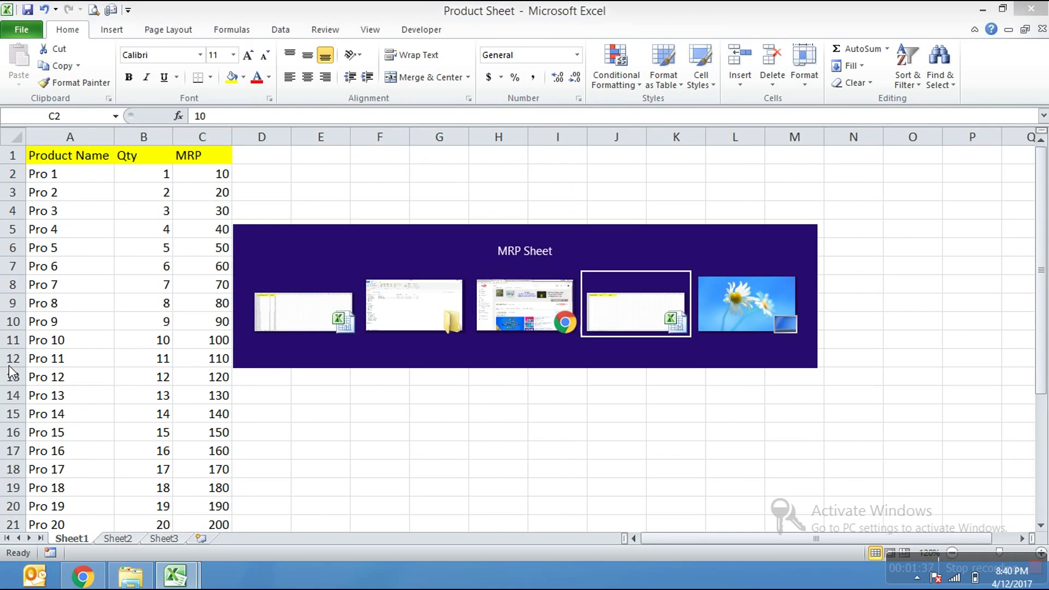
key("Left")
key("Left")
key("Left")
key("Left")
key("Up")
key("Up")
key("Up")
key("Up")
key("Right")
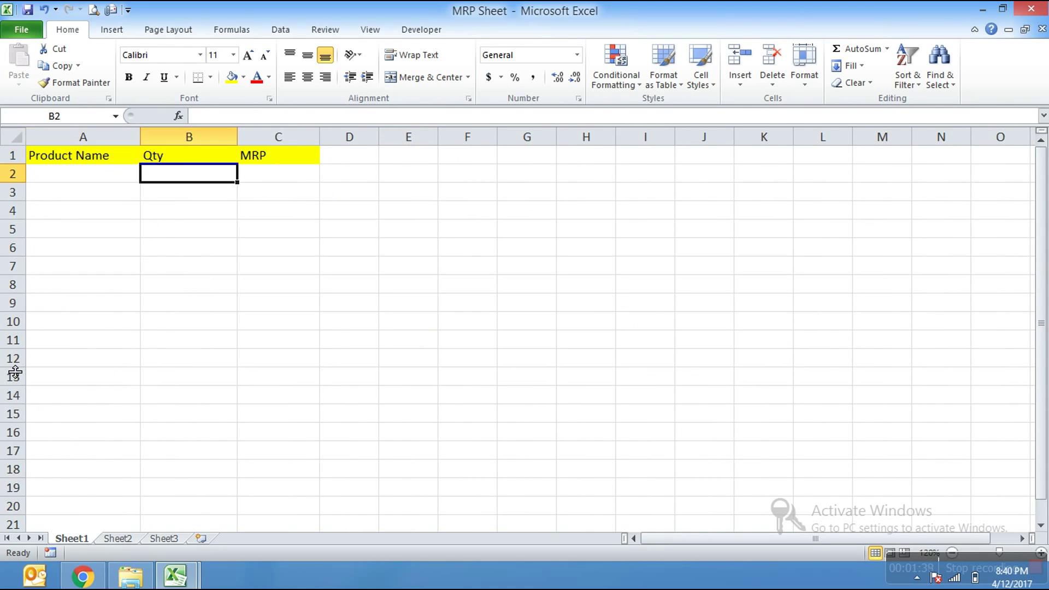
key("Right")
Step: Copy all product names from Product Sheet, starting at A2, into column A of MRP Sheet from A2 down
key("alt+Tab")
key("Left")
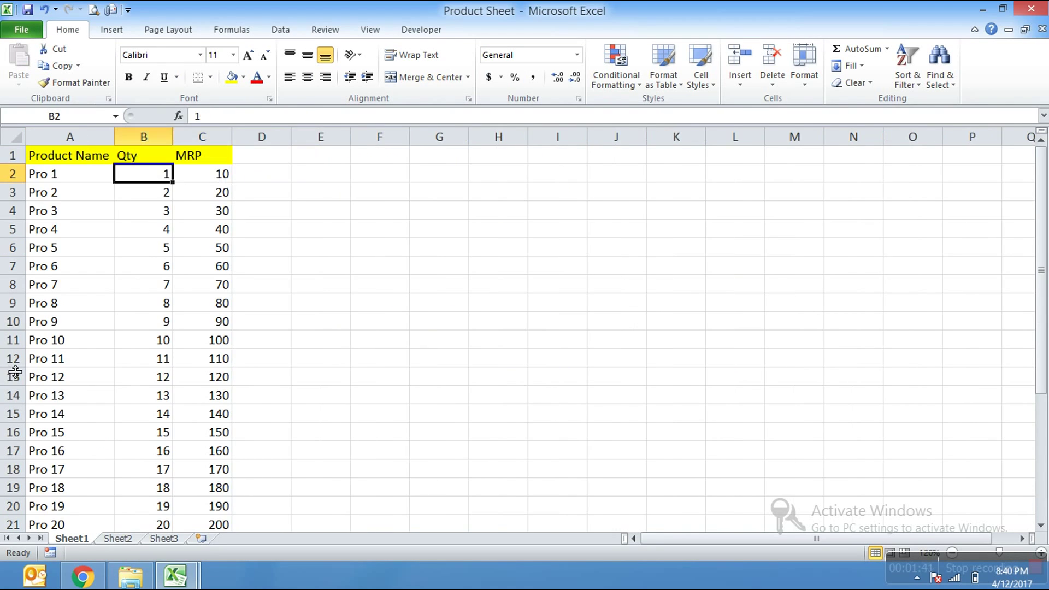
key("Left")
key("Up")
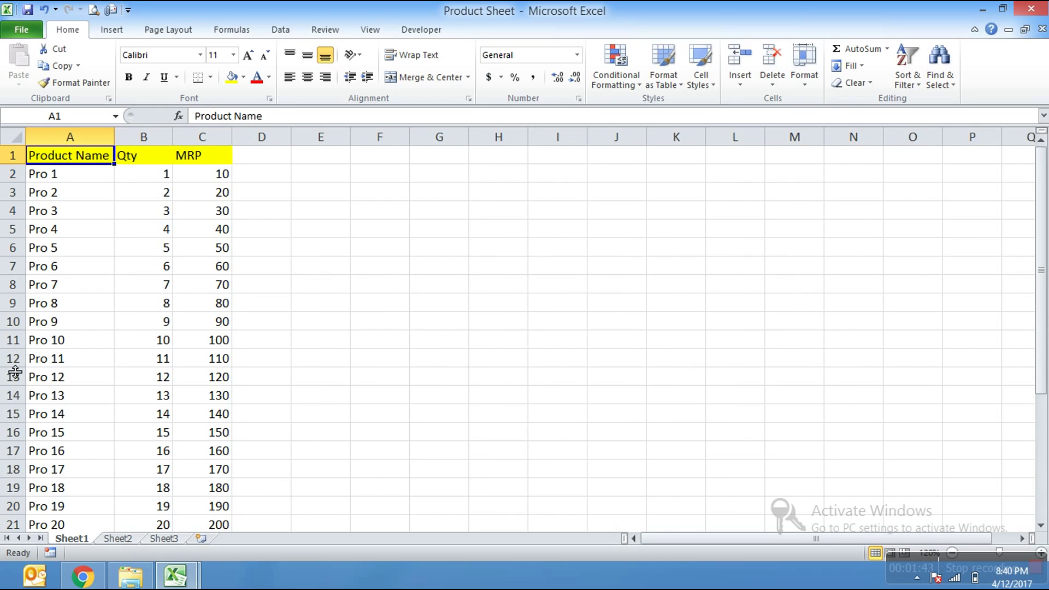
key("Down")
key("ctrl+shift+Down")
key("ctrl+c")
key("alt+Tab")
key("Left")
key("Left")
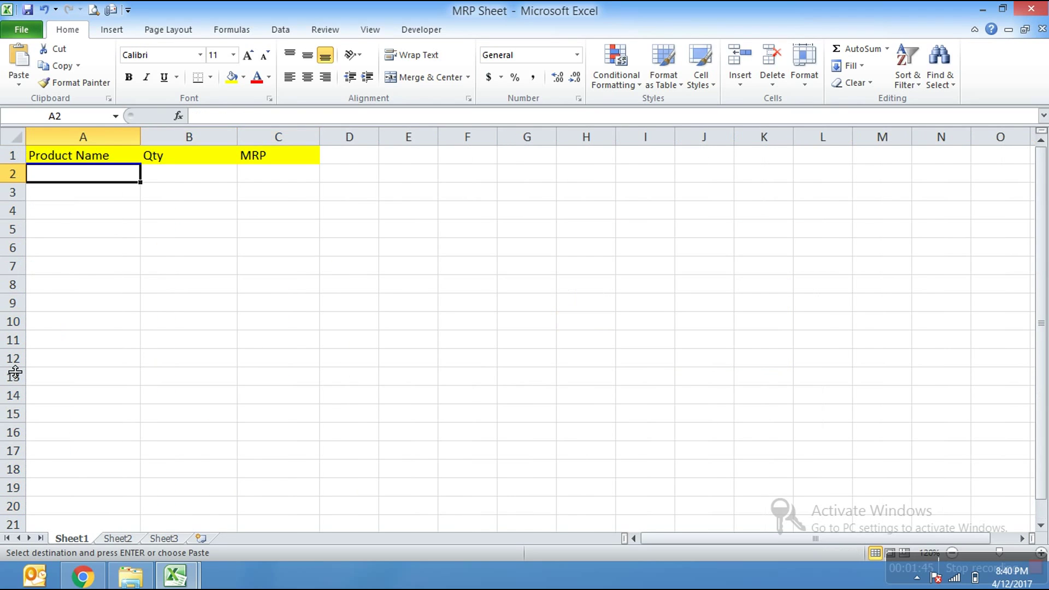
key("ctrl+v")
key("Right")
key("Escape")
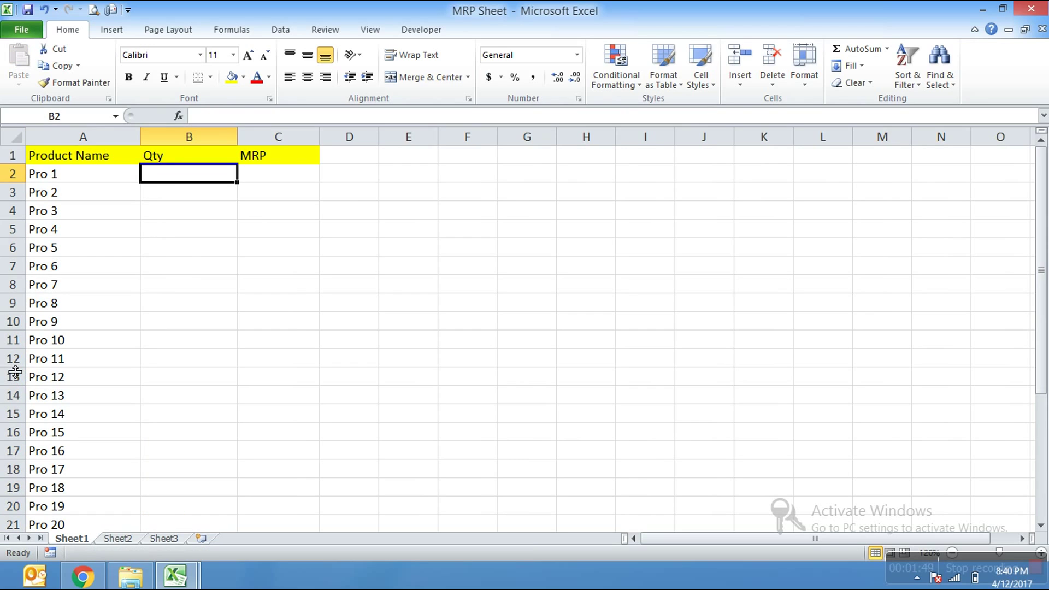
Step: Compare the data in Product Sheet with the Qty and MRP columns of MRP Sheet, ending at cell B2
key("Down")
key("Down")
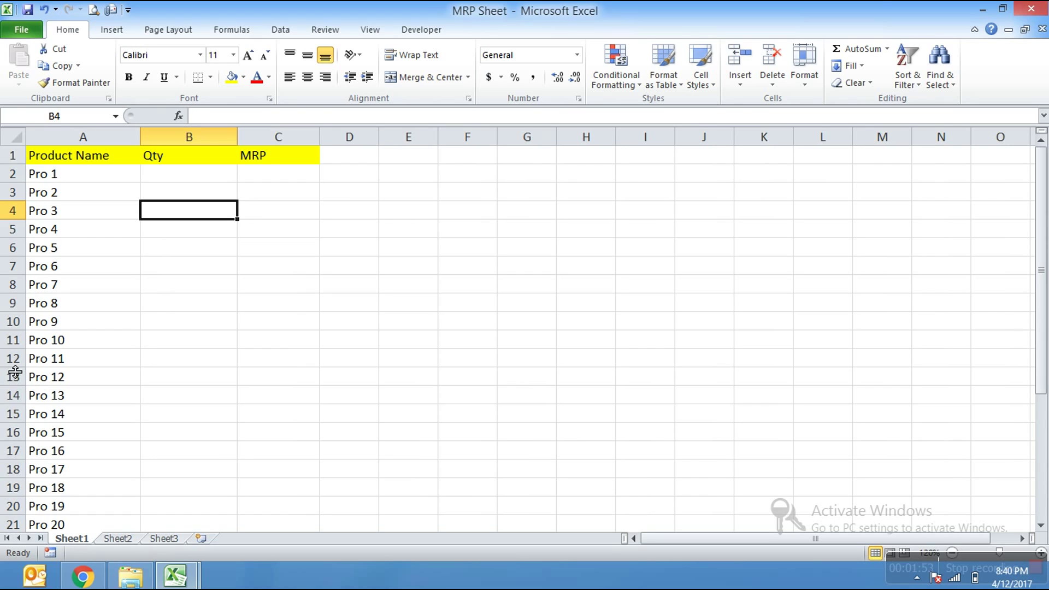
key("alt+Tab")
key("ctrl+Home")
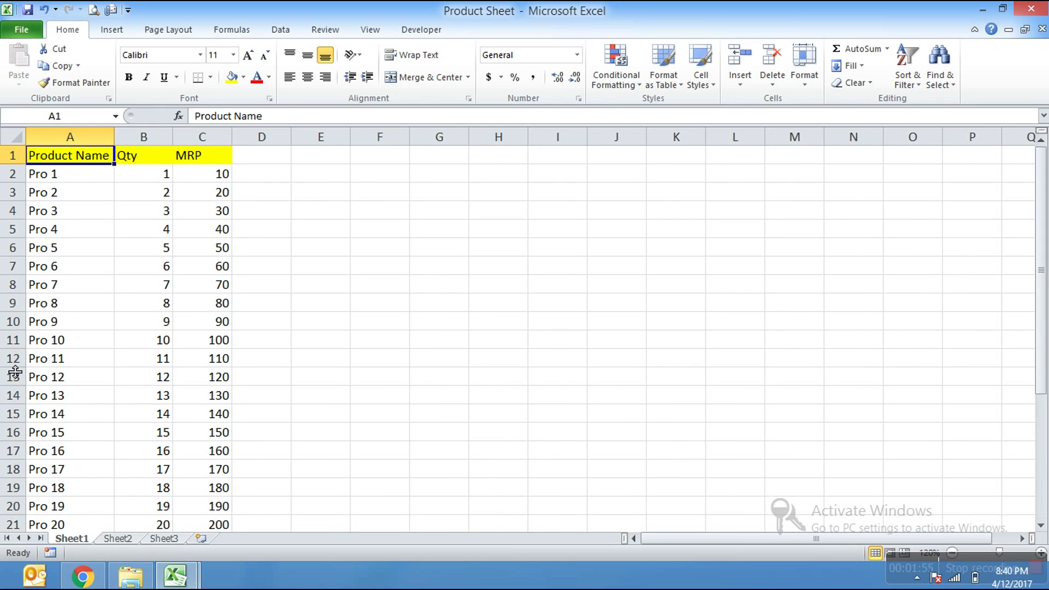
left_click(180, 577)
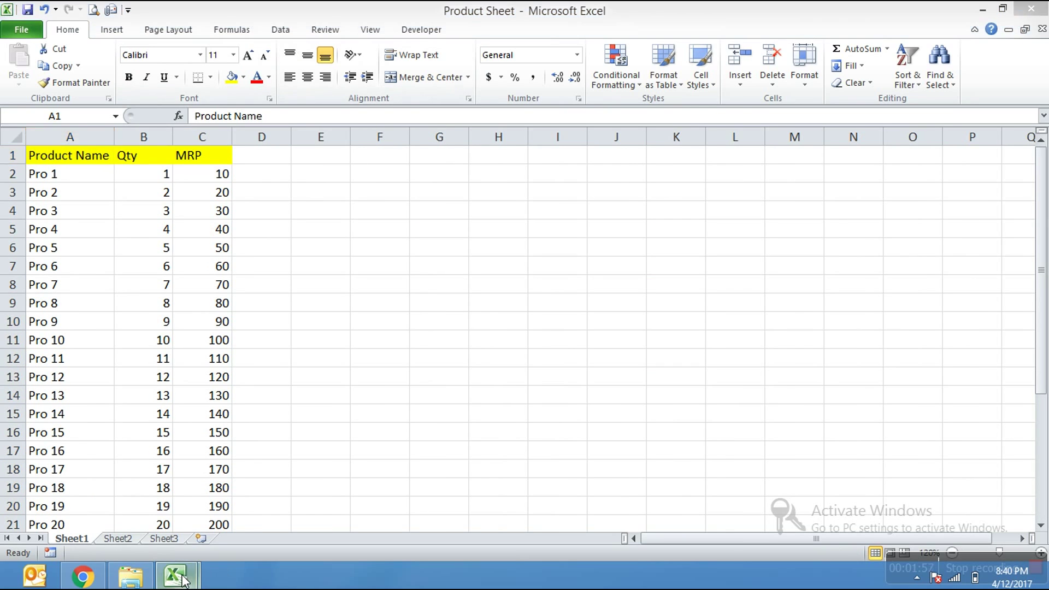
left_click(242, 504)
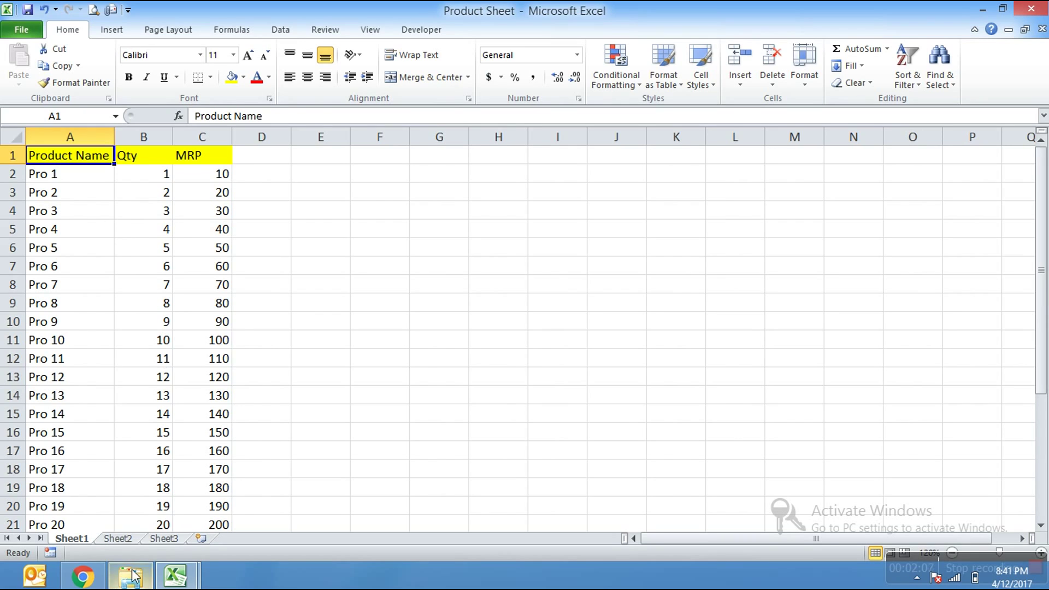
left_click(175, 575)
left_click(140, 525)
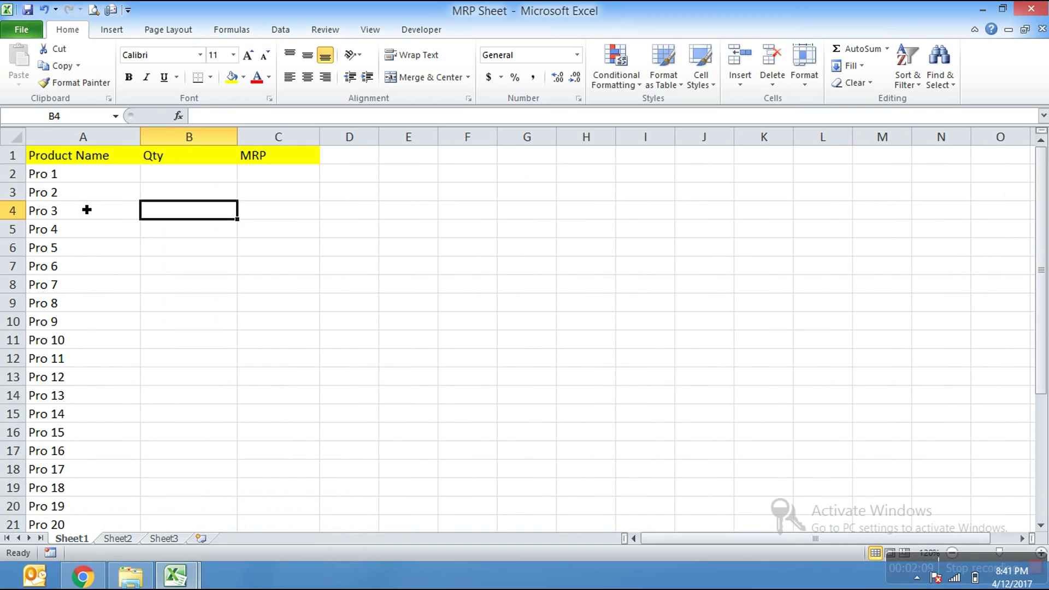
left_click(165, 181)
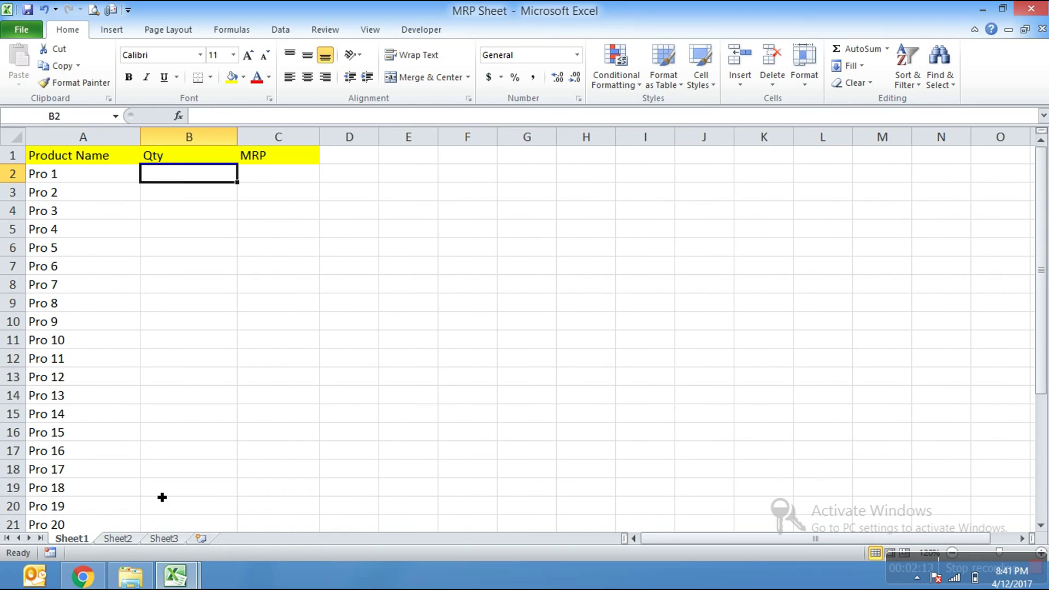
Step: Copy Pro 1's Qty and MRP values from Product Sheet into B2:C2 of MRP Sheet
left_click(188, 575)
left_click(128, 489)
left_click(256, 527)
key("Down")
key("Right")
key("shift+Right")
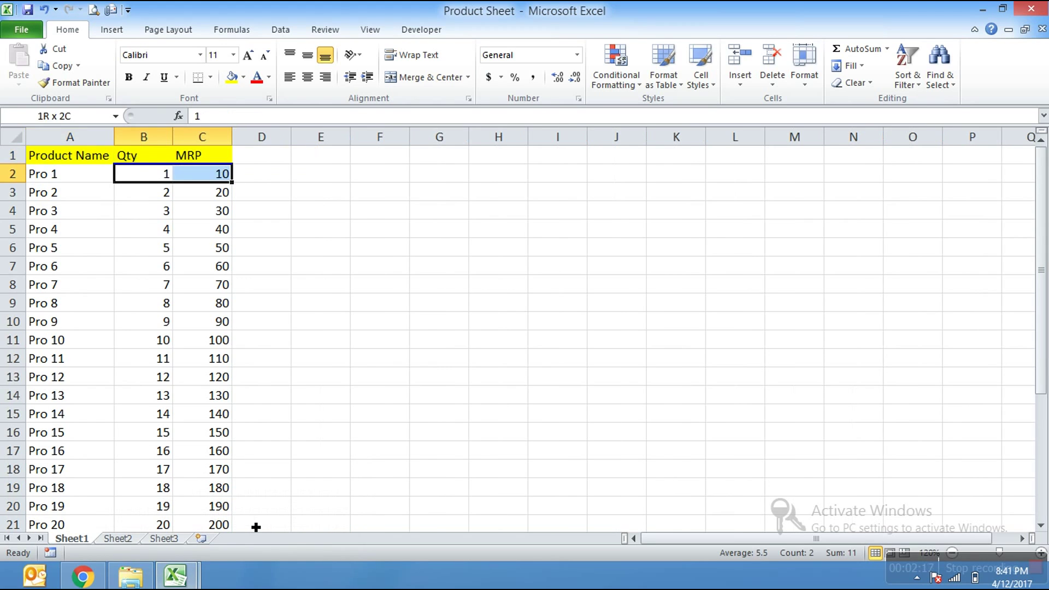
key("ctrl+c")
left_click(182, 569)
left_click(141, 512)
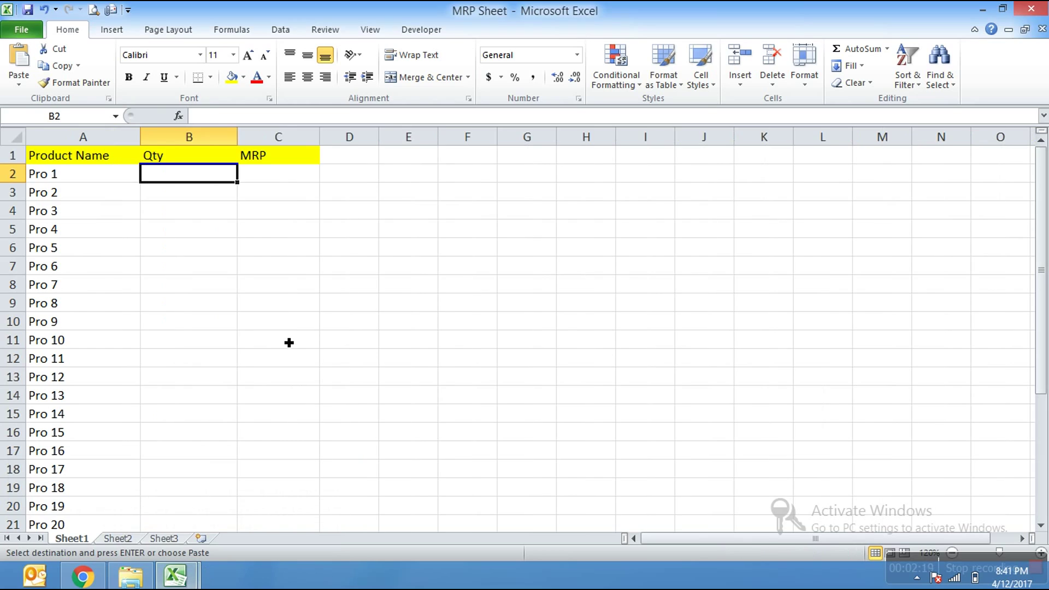
key("ctrl+v")
key("Down")
key("Up")
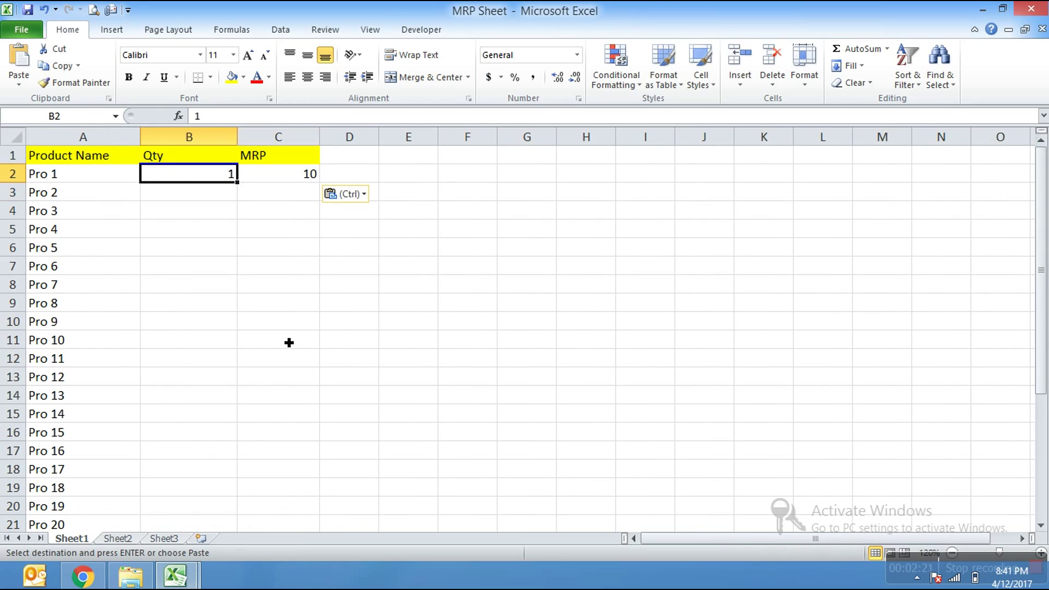
Step: Clear the pasted Qty and MRP values of Pro 1 from cells B2:C2
key("shift+Right")
key("Delete")
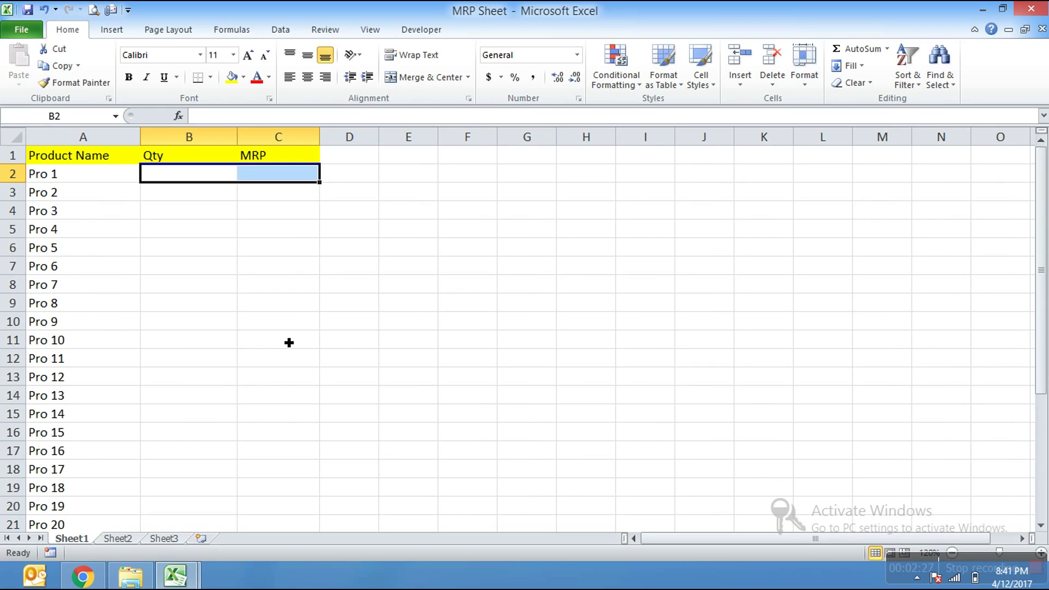
key("Left")
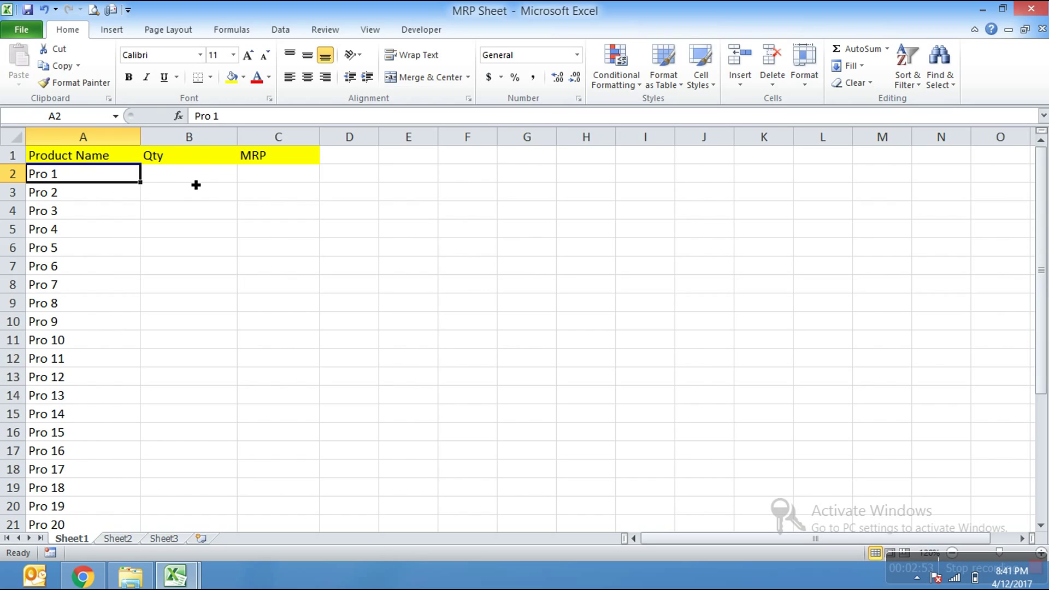
left_click(172, 181)
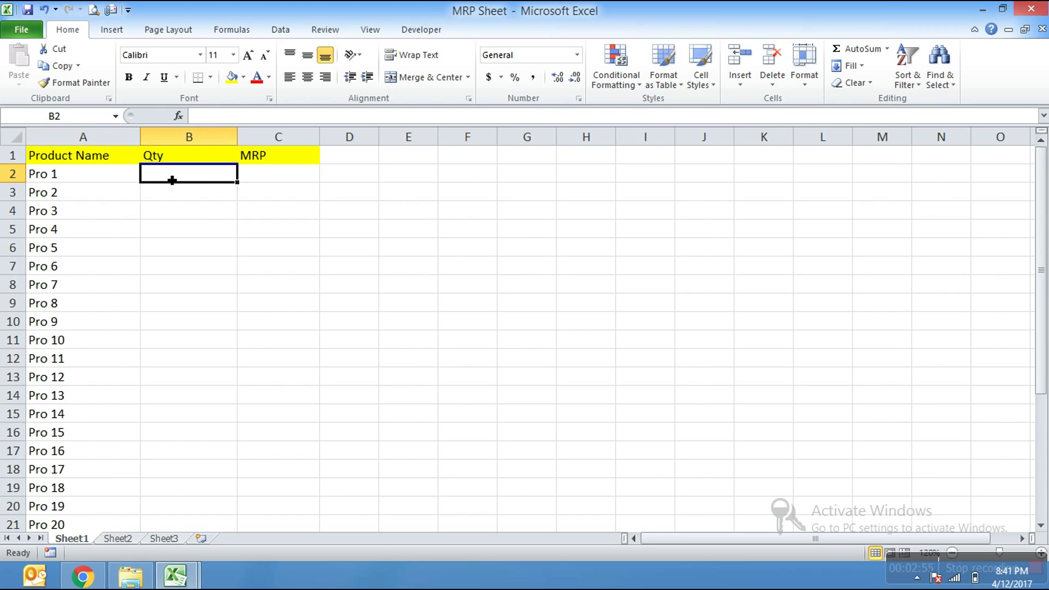
left_click(179, 117)
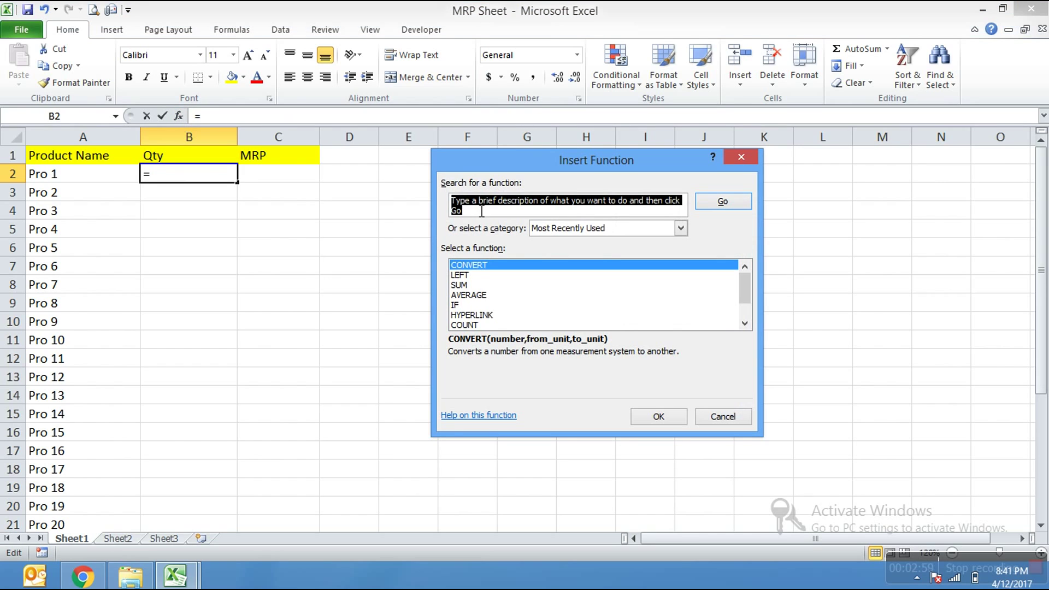
type("vlookup")
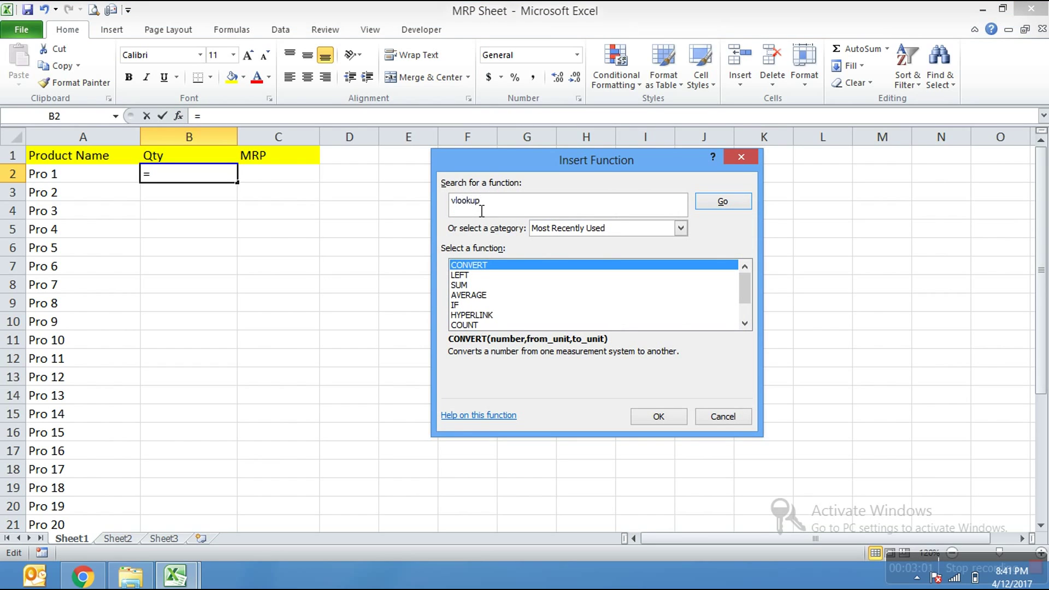
key("Return")
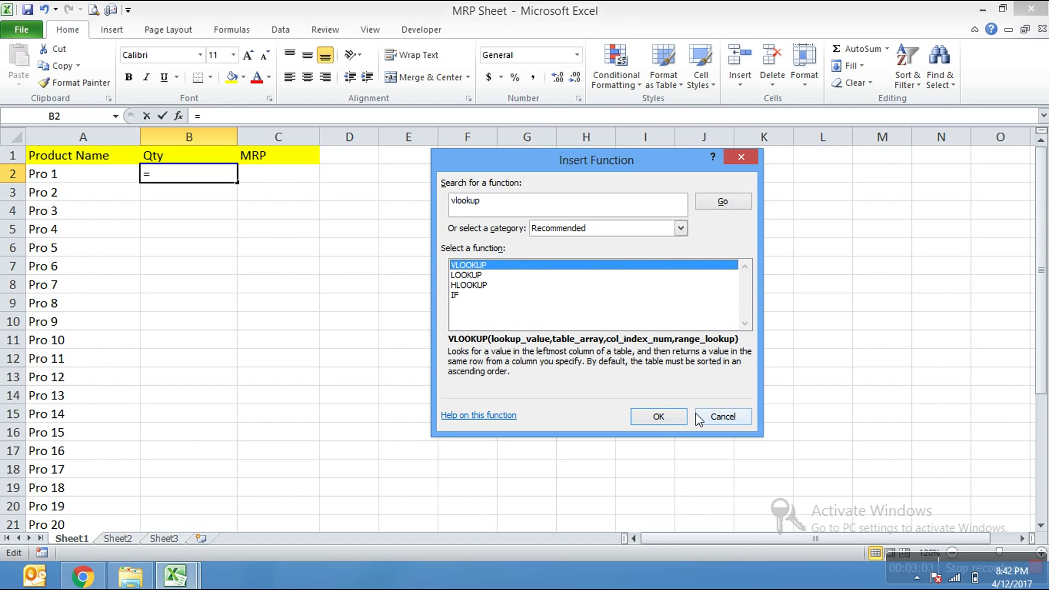
left_click(672, 417)
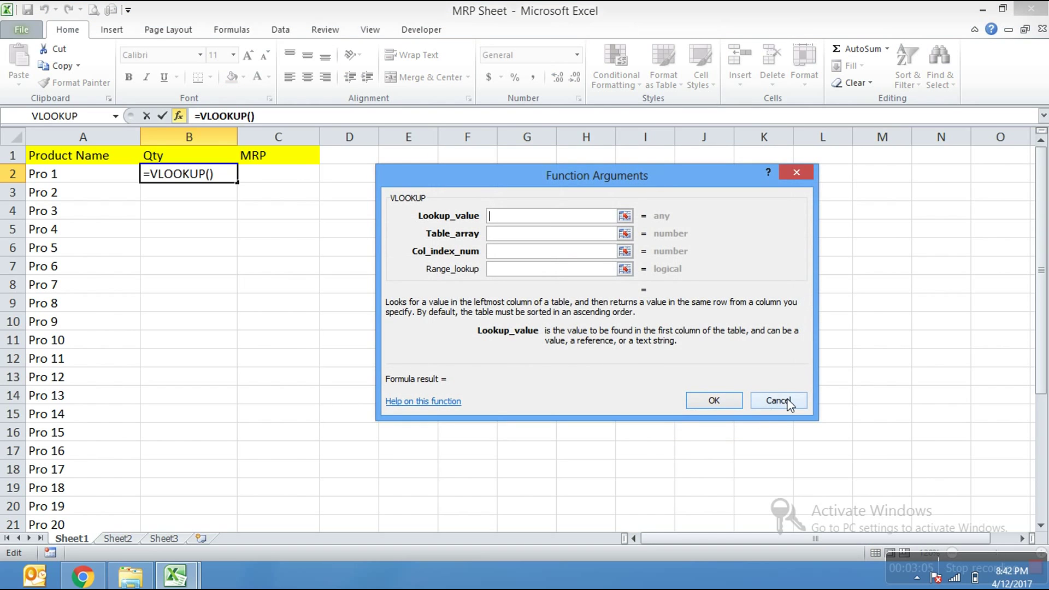
left_click(788, 404)
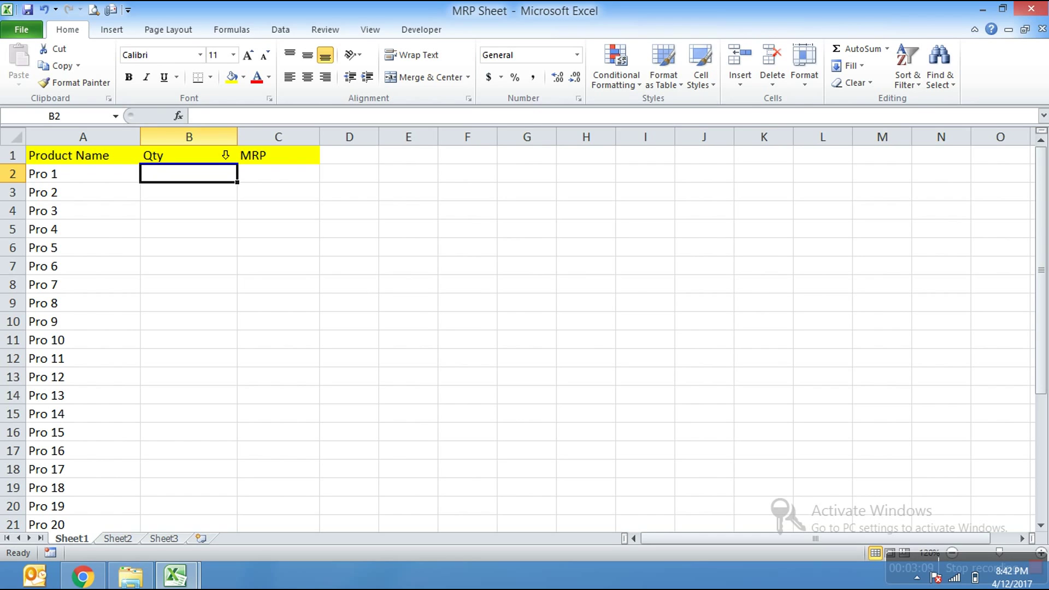
left_click(178, 116)
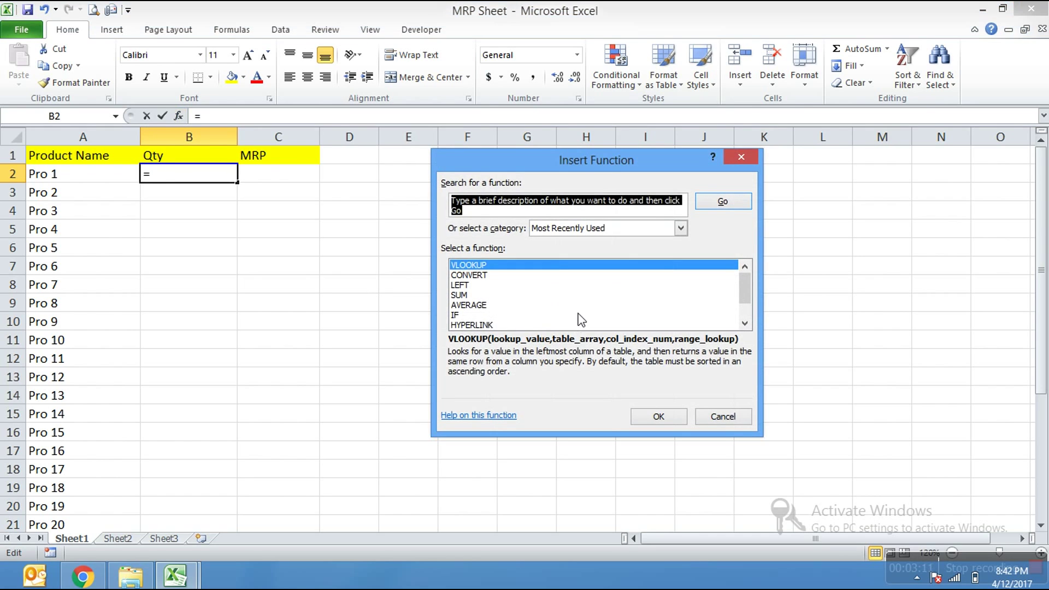
left_click(582, 315)
key("v")
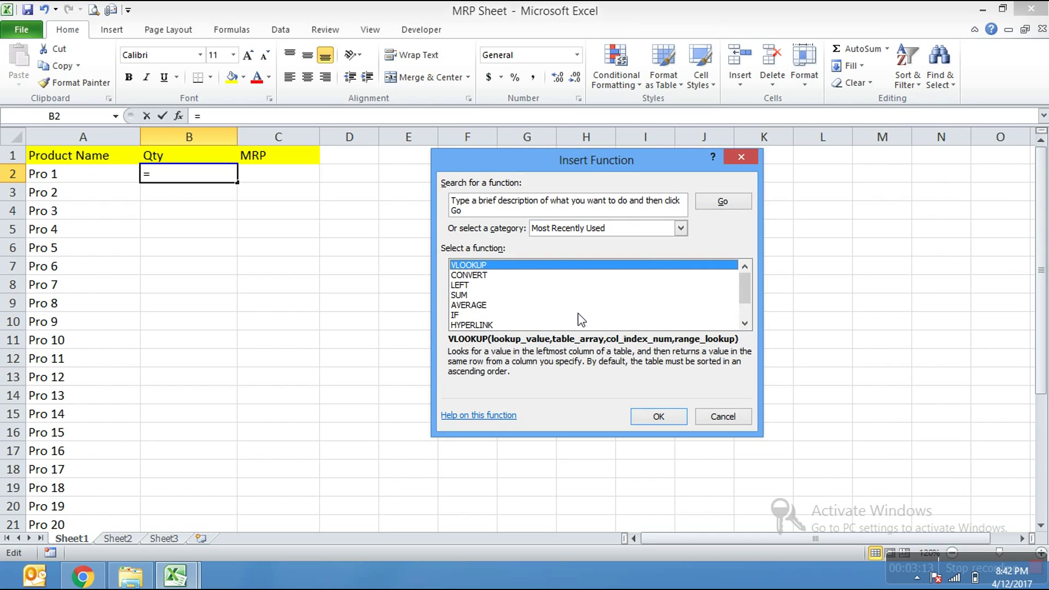
key("Return")
left_click(787, 401)
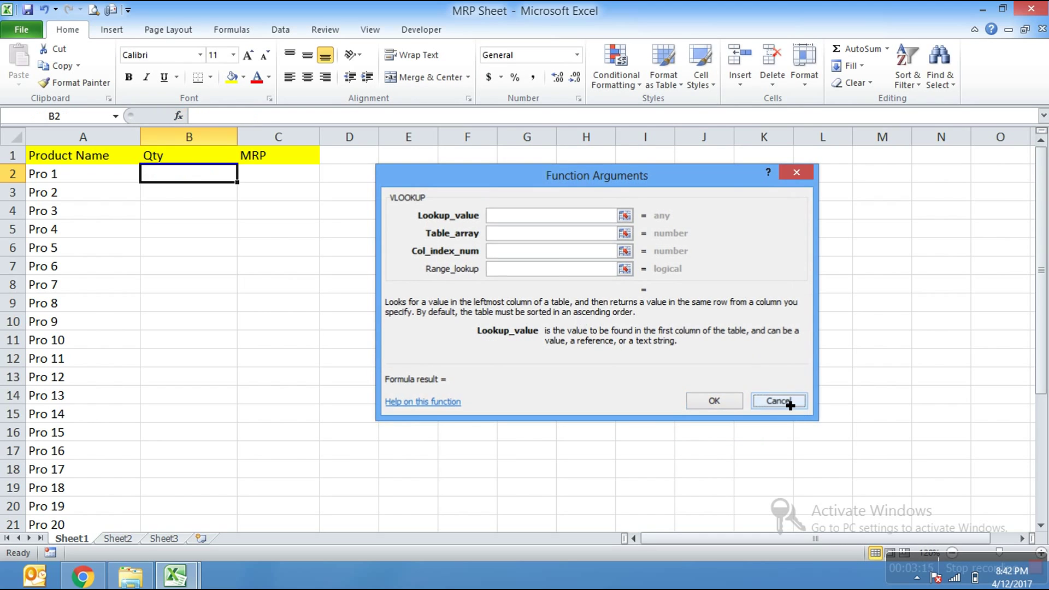
type("=vl")
key("Tab")
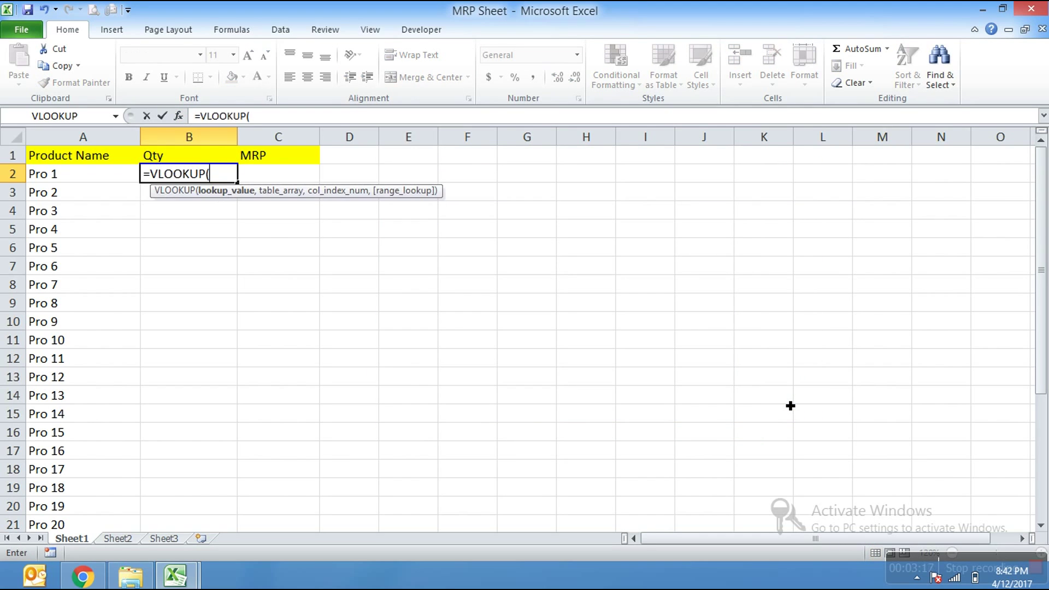
key("Escape")
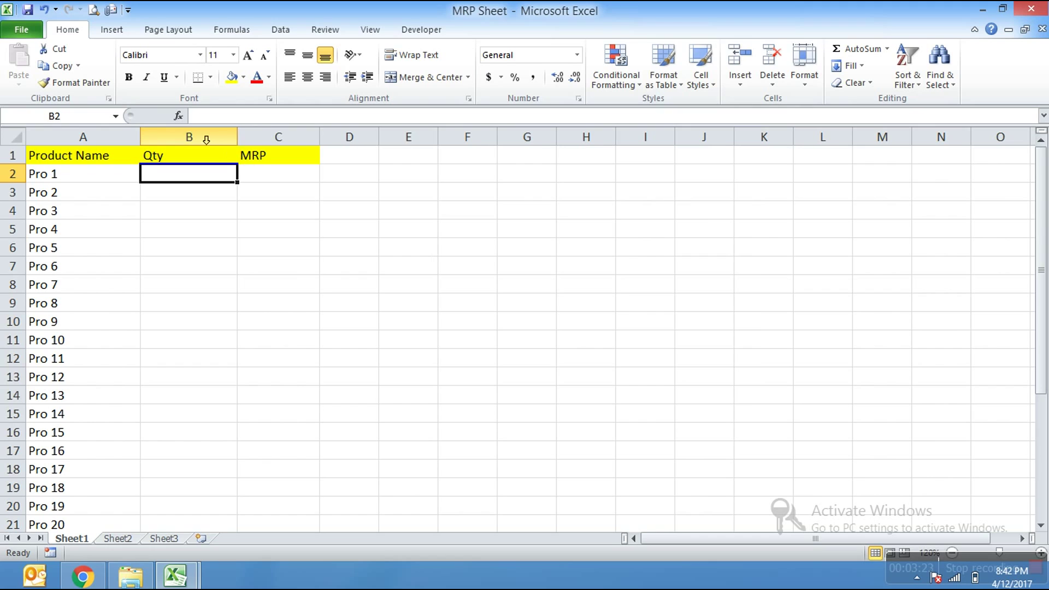
Step: Search the function library for vlookup and insert the VLOOKUP function into cell B2
left_click(179, 116)
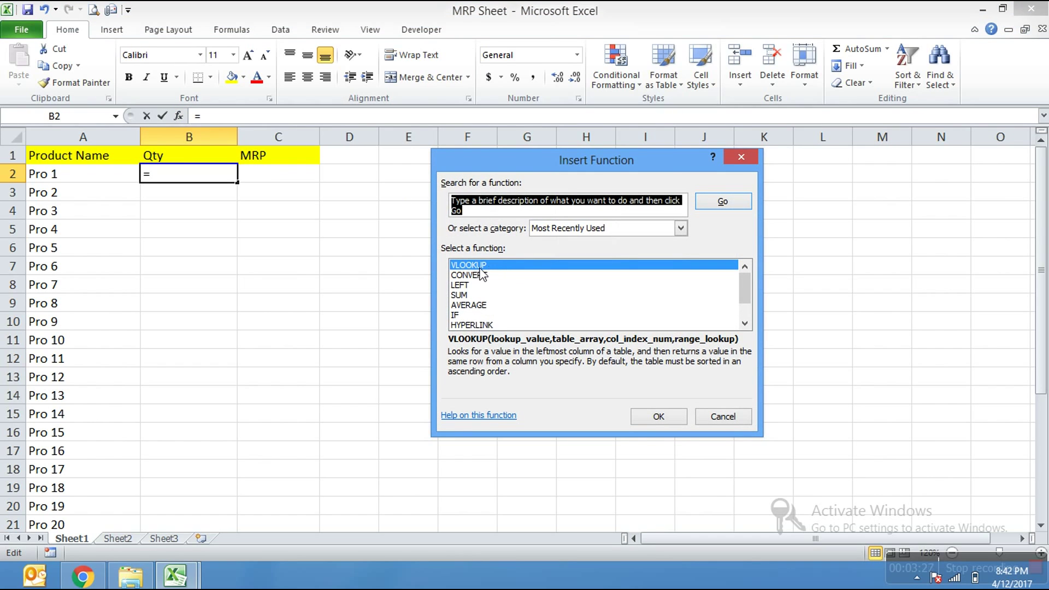
left_click(567, 234)
left_click(563, 249)
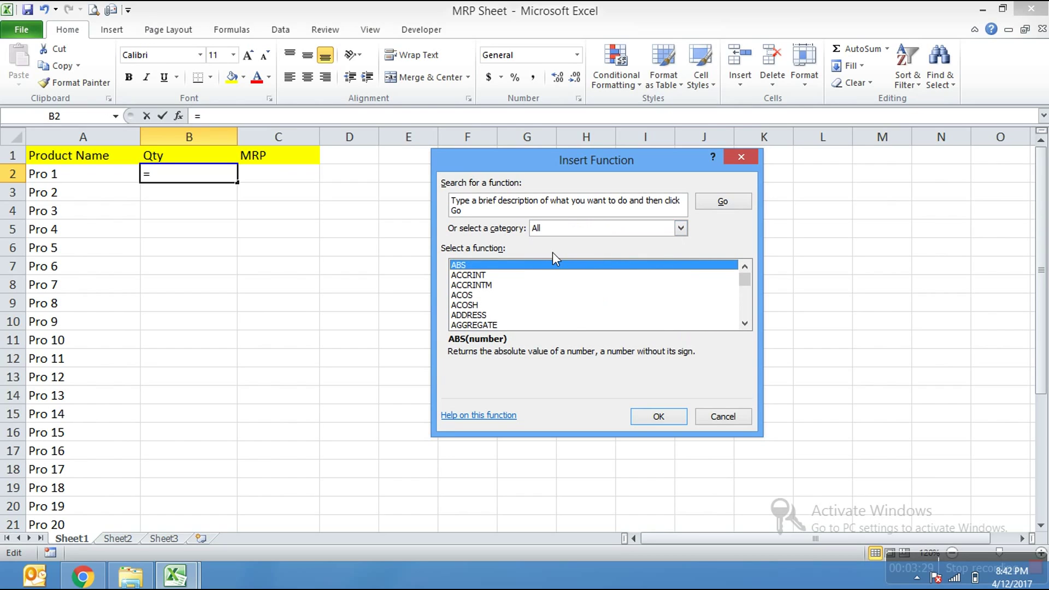
left_click(505, 296)
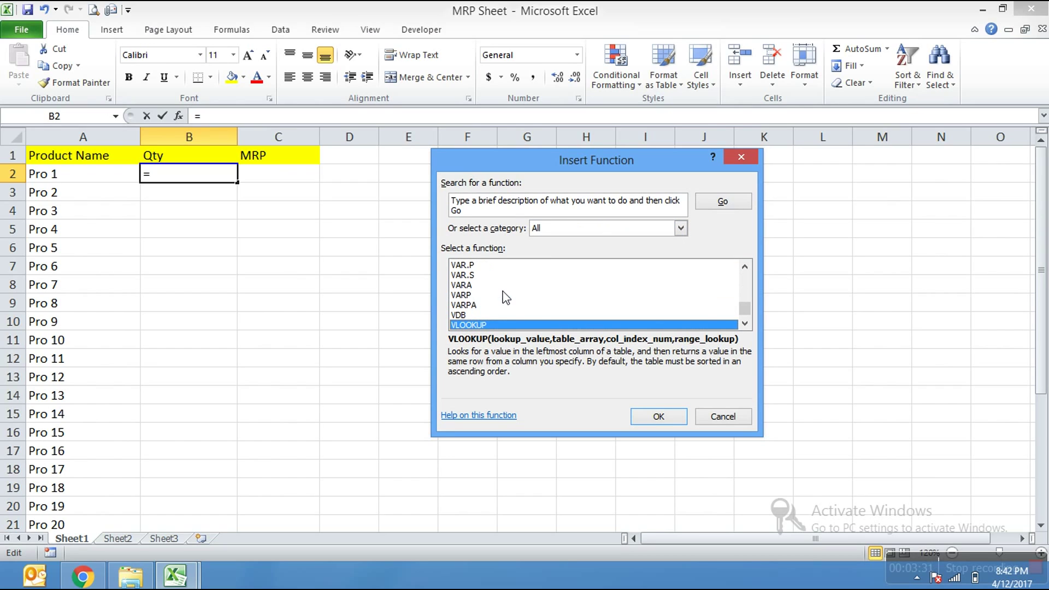
left_click(533, 214)
type("vlookup")
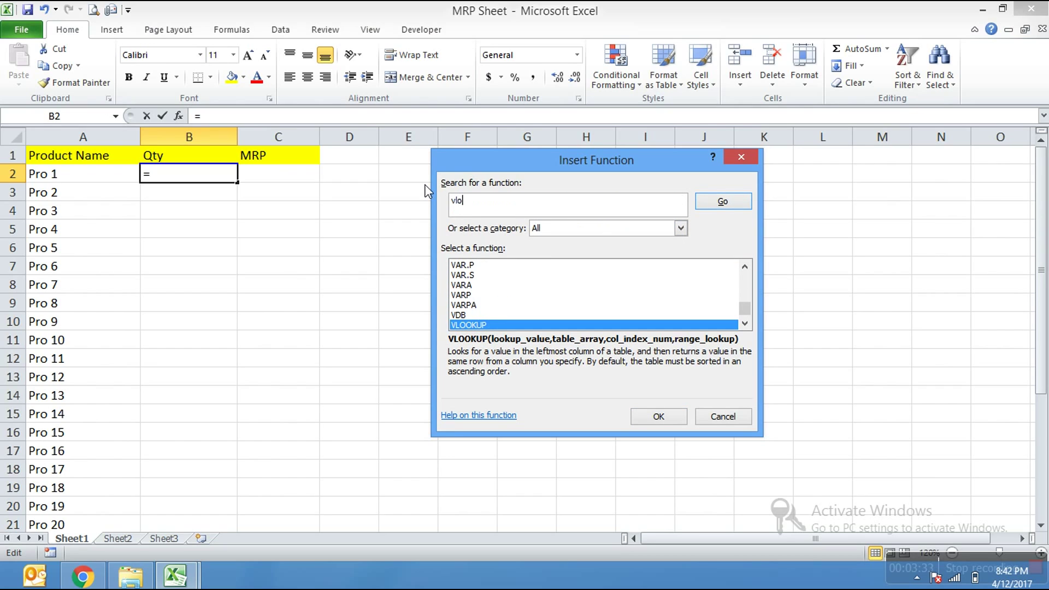
left_click(727, 206)
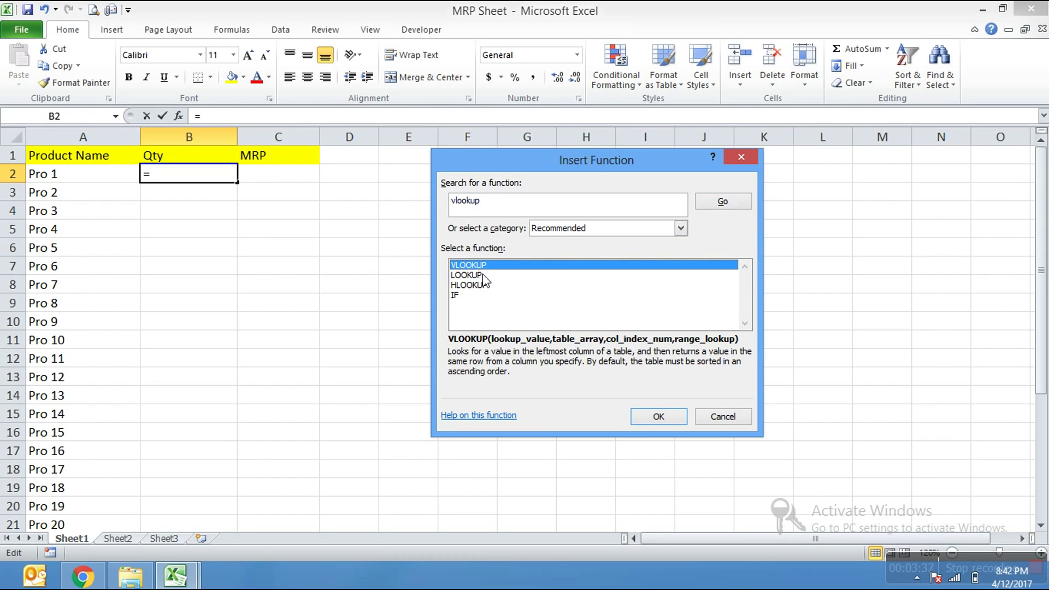
left_click(683, 417)
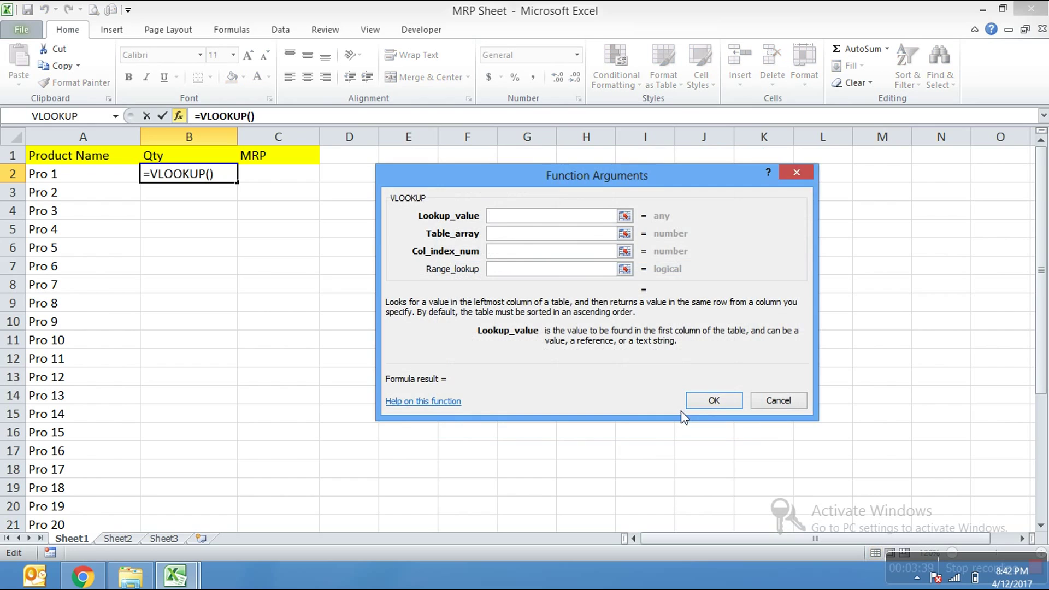
Step: Set the VLOOKUP lookup value to cell A2, the Pro 1 product name
left_click_drag(599, 186, 545, 198)
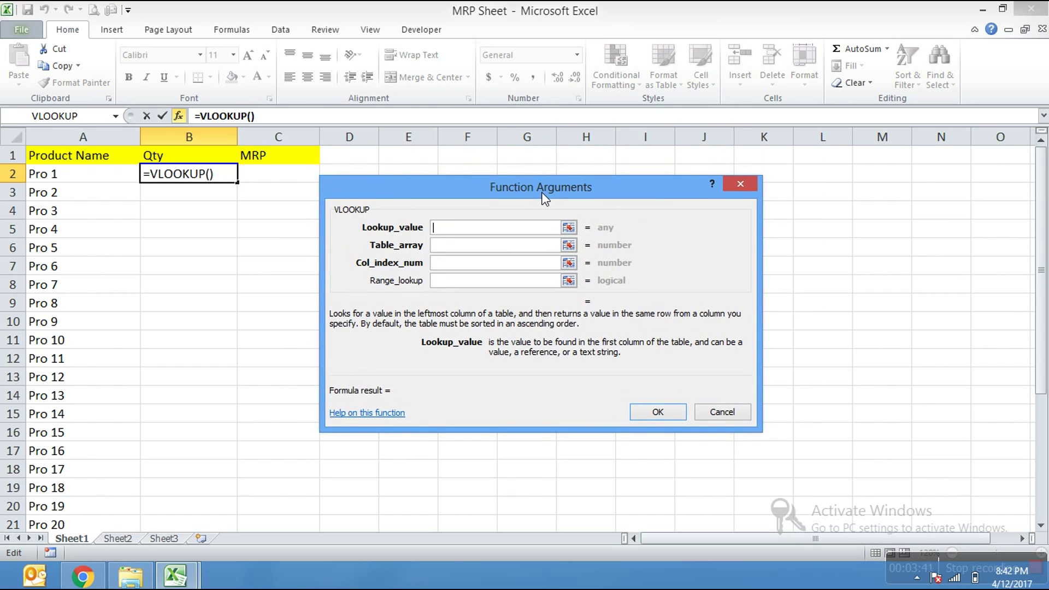
left_click(81, 179)
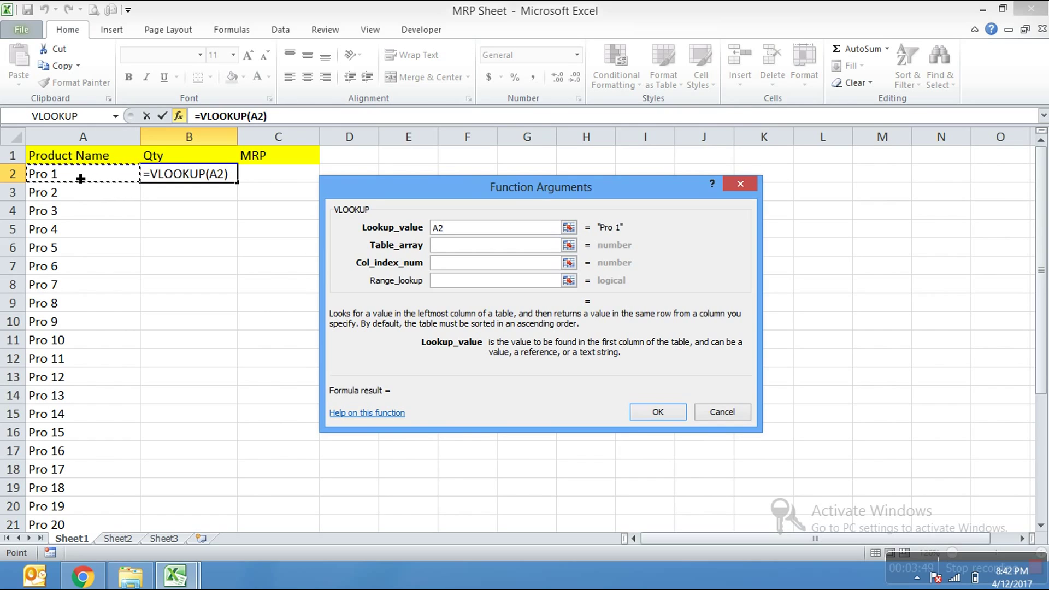
key("Tab")
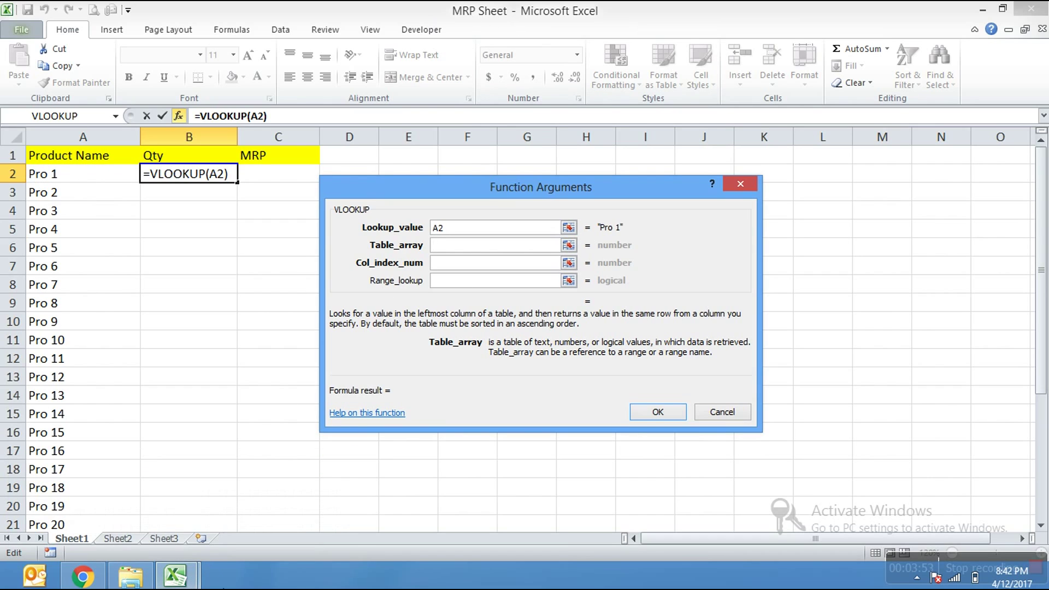
Step: Set the VLOOKUP table array to the range A2:B30 on Sheet1 of the Product Sheet workbook
mouse_move(175, 575)
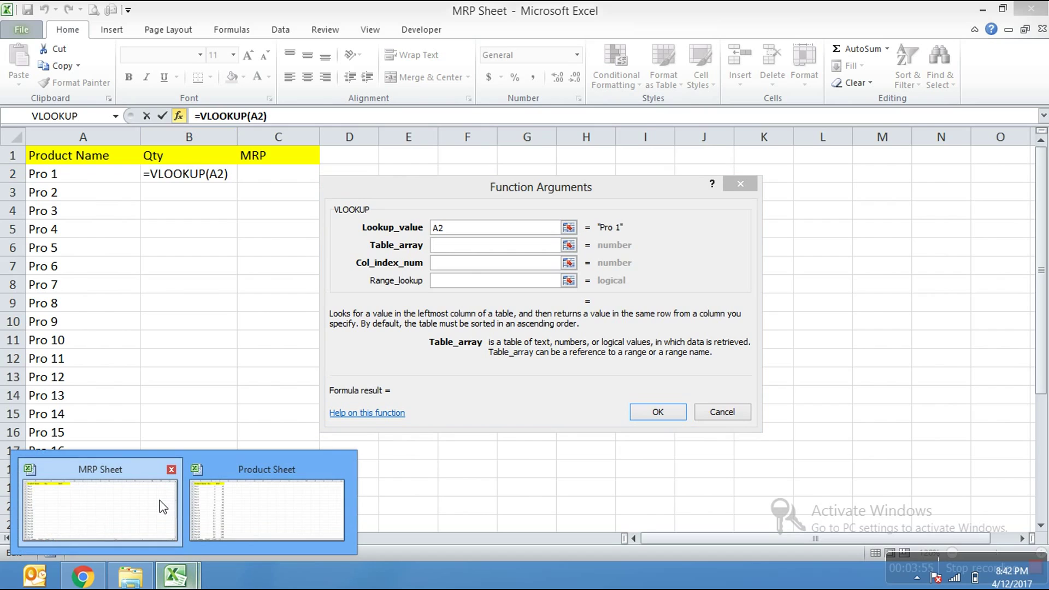
left_click(204, 507)
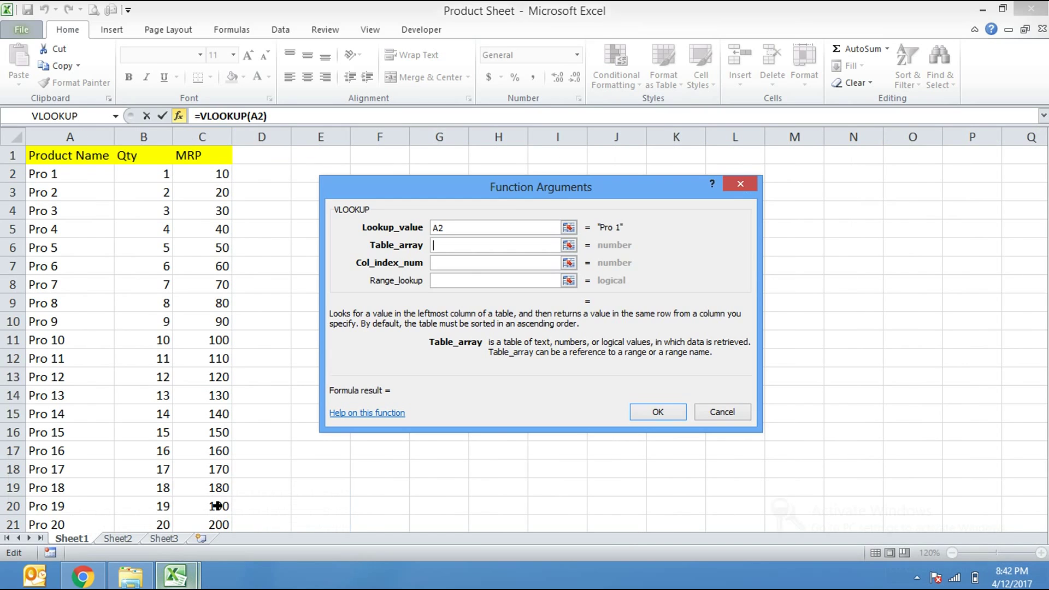
left_click(74, 182)
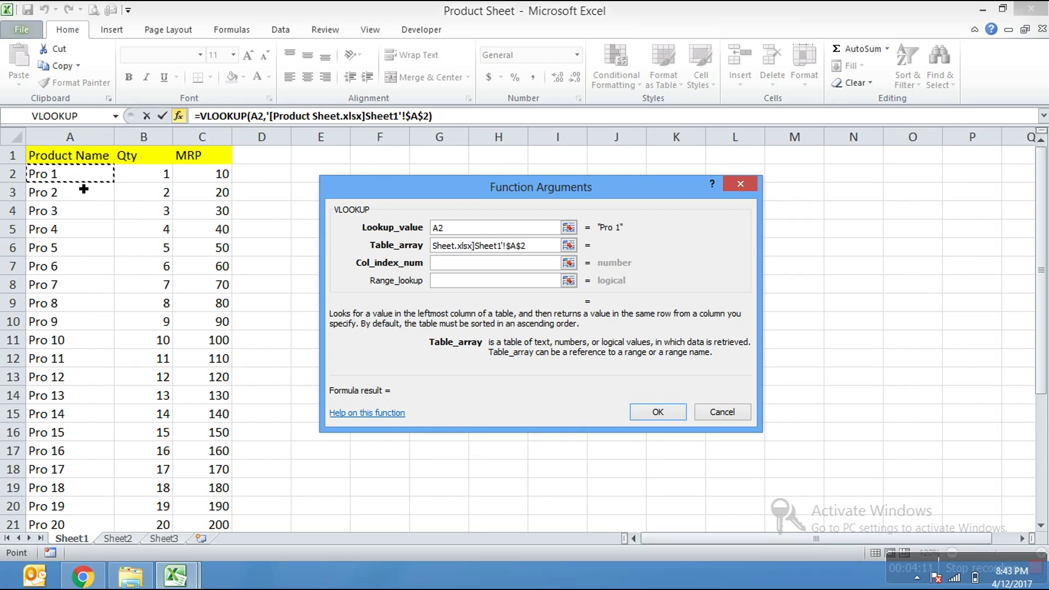
key("shift+Right")
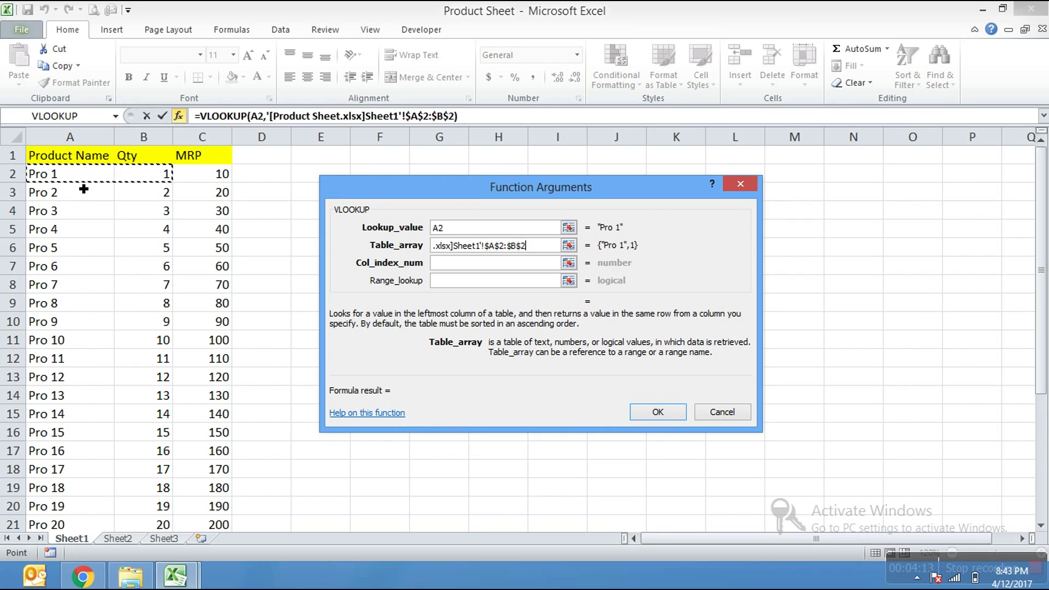
key("ctrl+shift+Down")
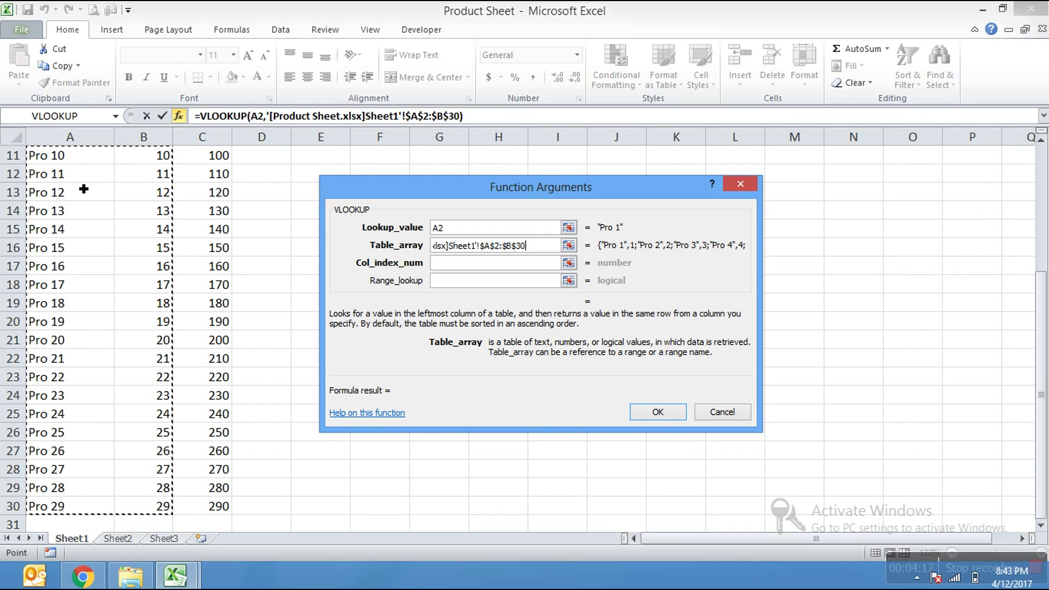
Step: Set the column index number to 2 and the range lookup to 0, and enter the VLOOKUP formula in B2
left_click(466, 264)
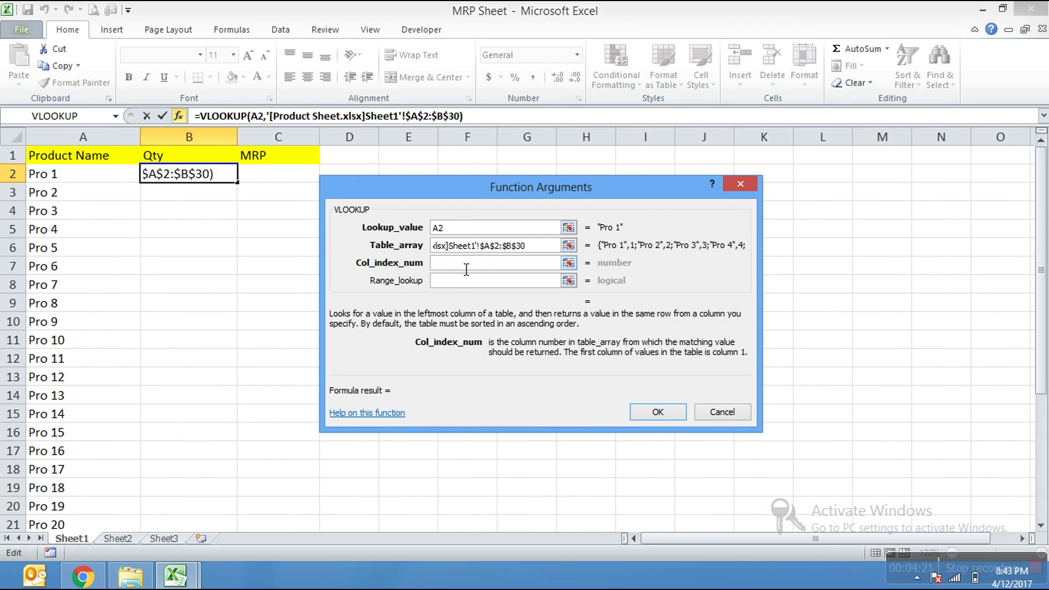
type("2")
left_click(469, 285)
type("0")
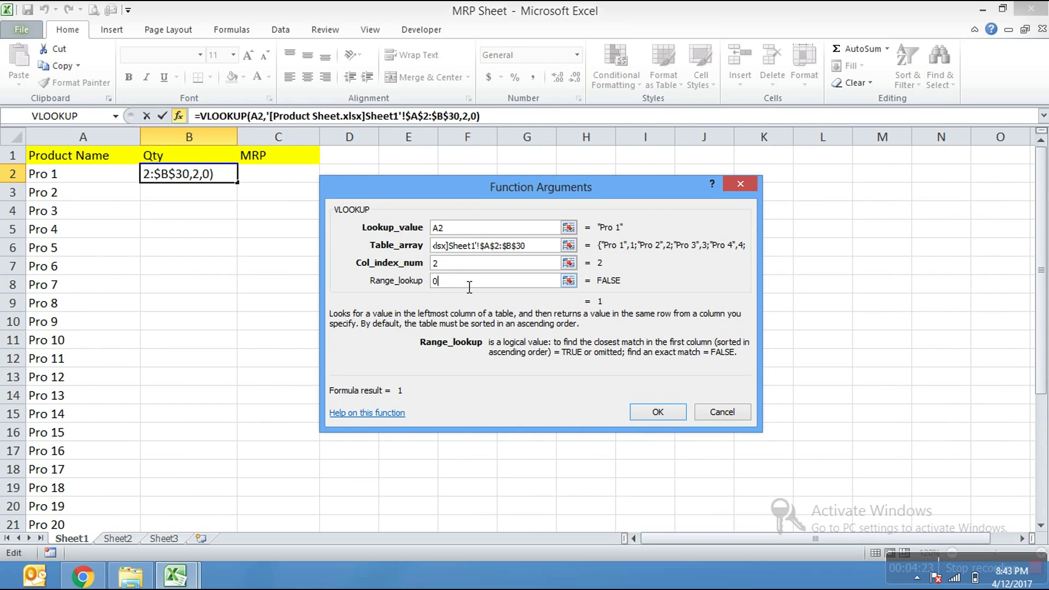
key("Return")
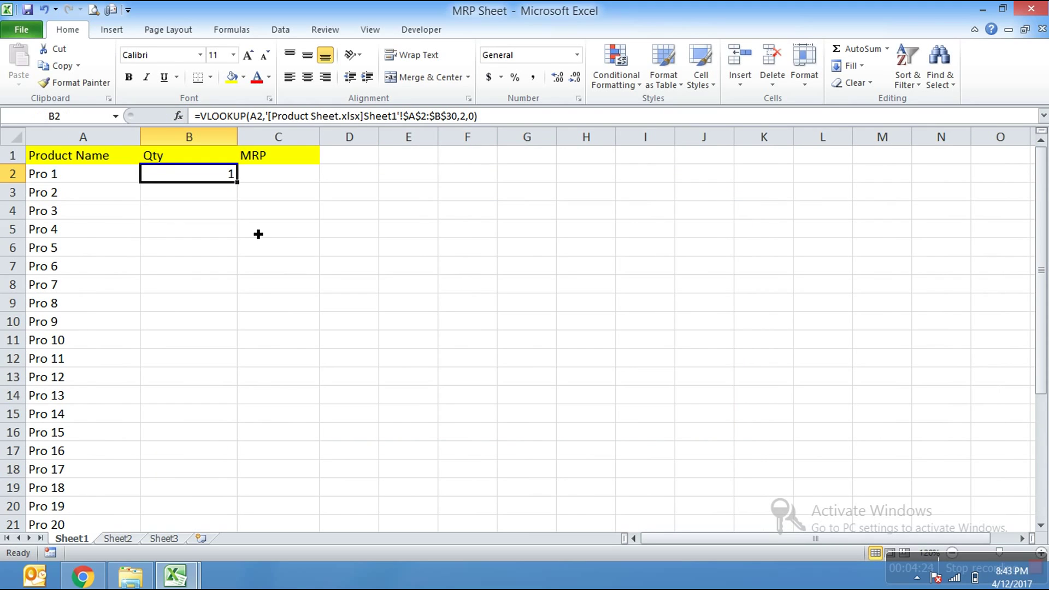
Step: Fill the VLOOKUP formula from B2 down the Qty column for all listed products
double_click(244, 188)
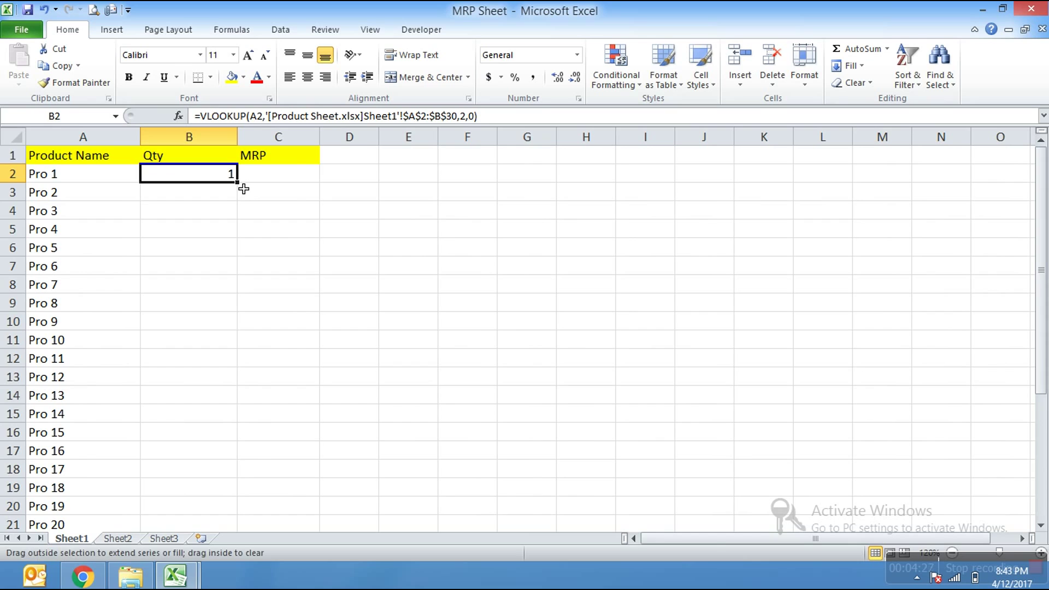
key("ctrl+Down")
key("ctrl+Up")
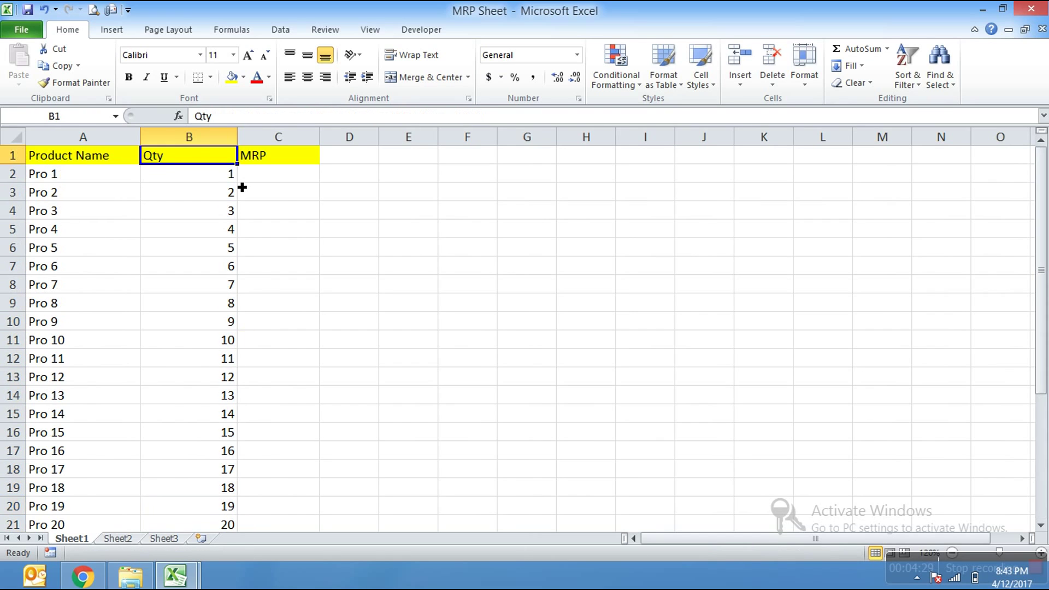
Step: Compare the looked-up Qty values in MRP Sheet with the Qty column of Product Sheet for the first few products
key("Down")
key("Down")
key("Down")
key("Down")
key("Down")
key("alt+Tab")
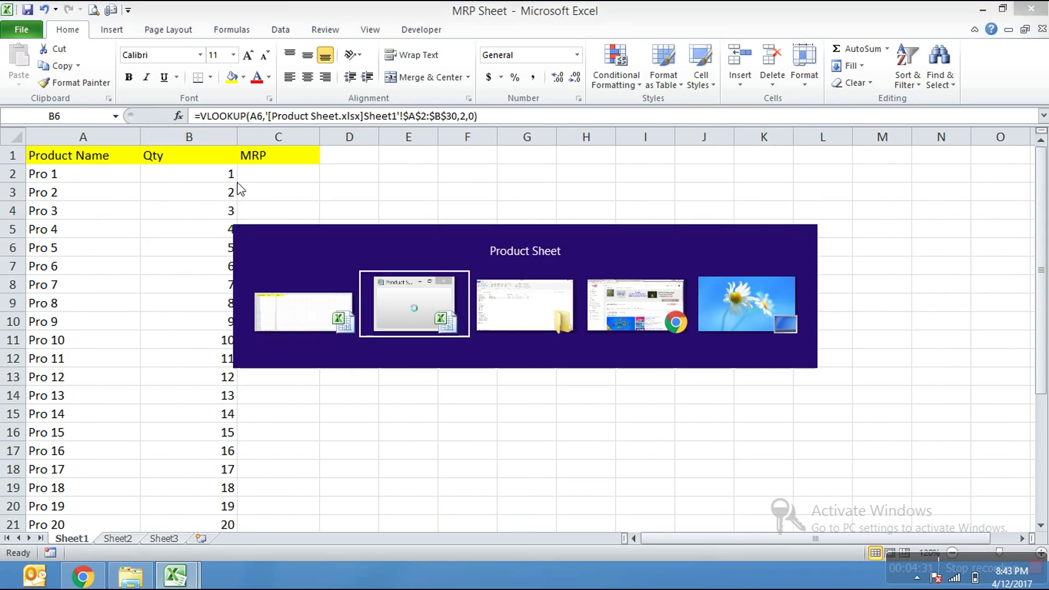
key("ctrl+Up")
key("Down")
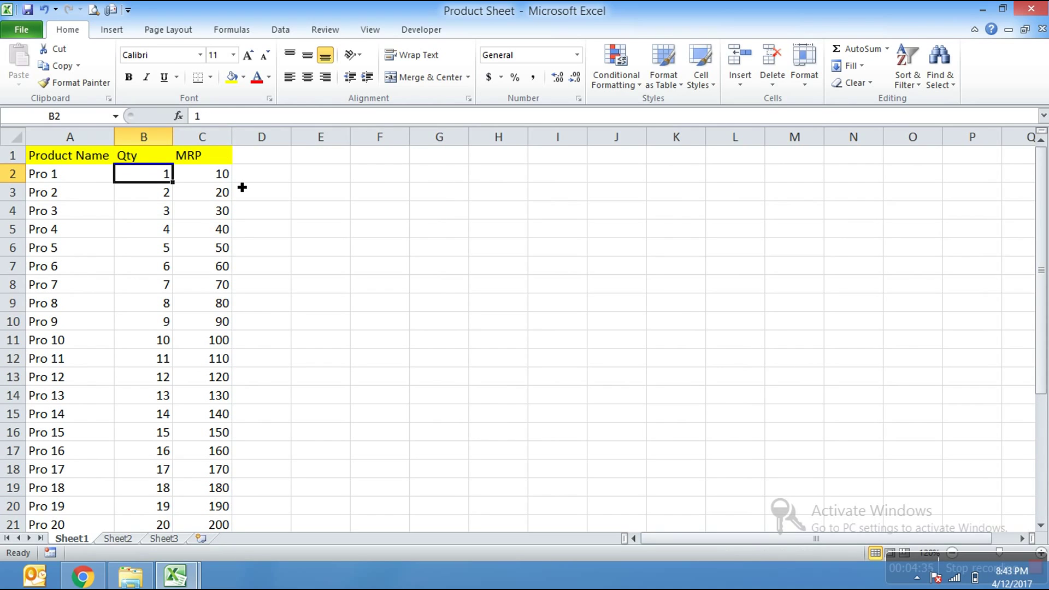
key("Left")
key("Right")
key("Down")
key("Down")
key("Down")
key("alt+Tab")
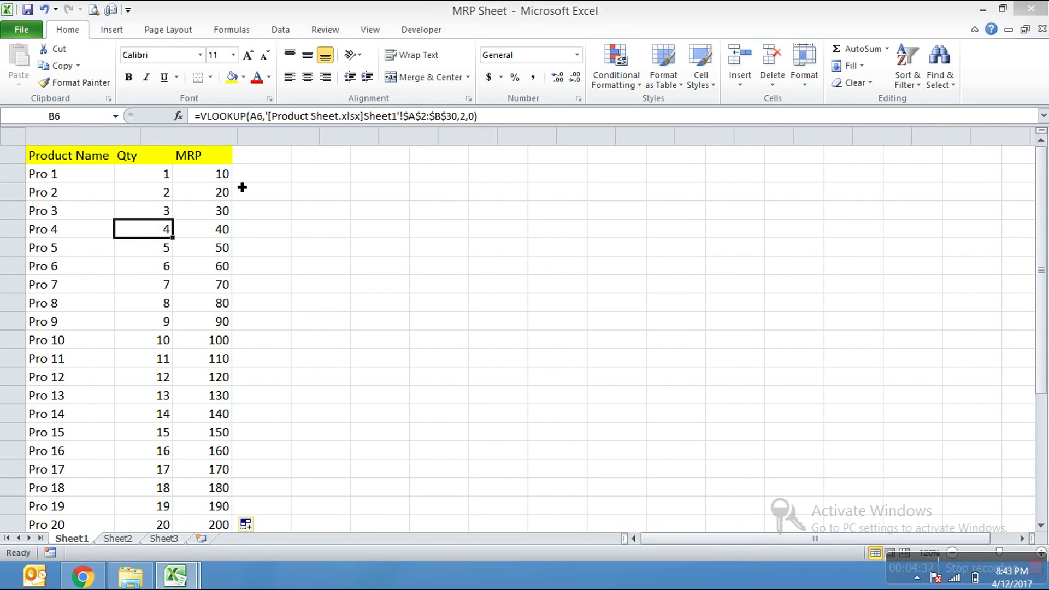
key("Up")
key("Up")
key("Up")
key("Up")
key("Left")
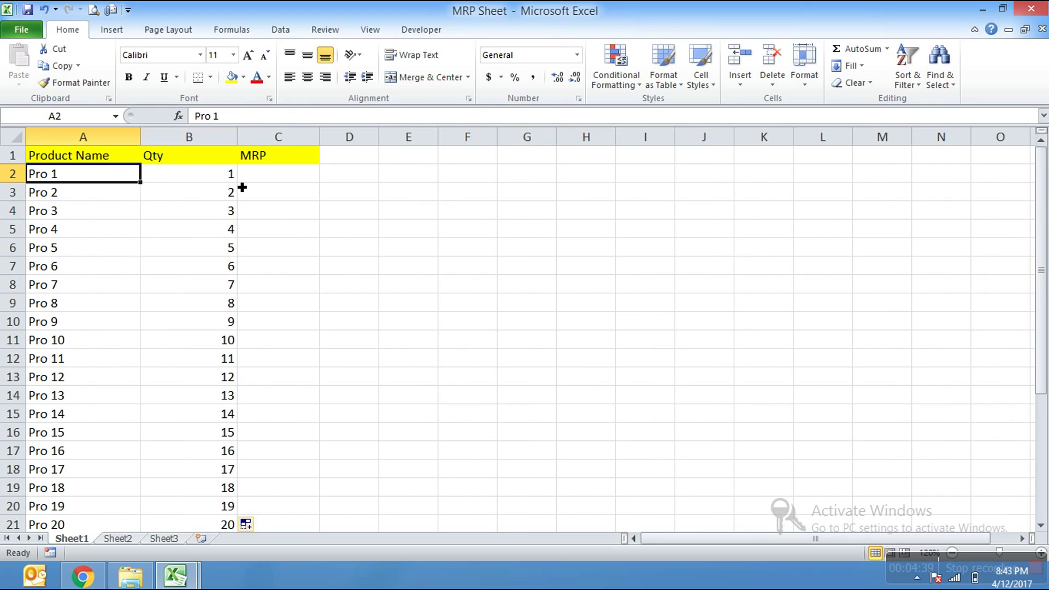
left_click(278, 119)
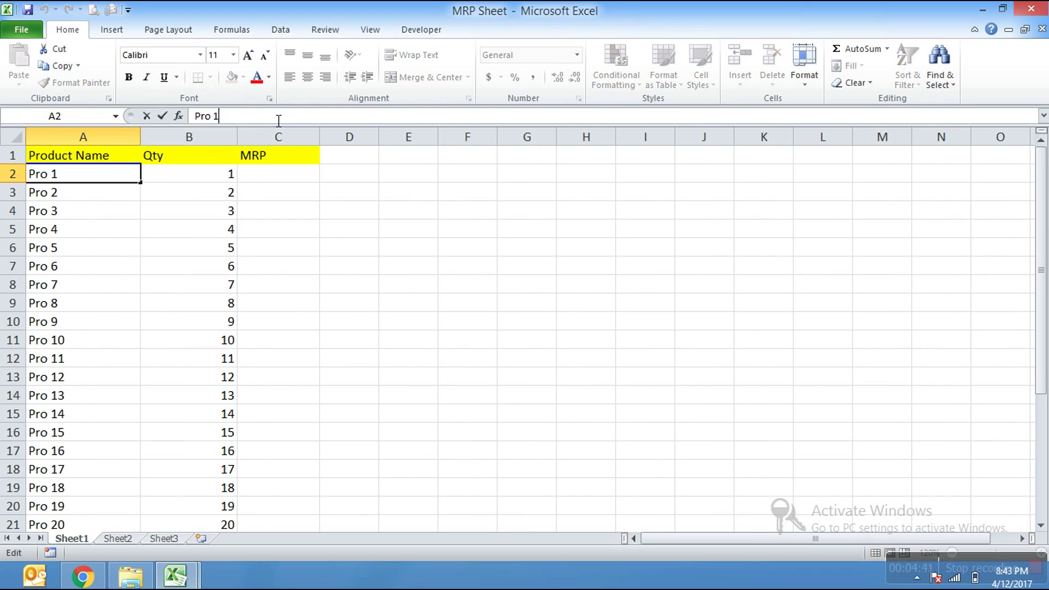
Step: Change the product name in A2 to Pro 10 and compare its looked-up Qty with the existing Pro 10 row
key("BackSpace")
type("10")
key("Return")
key("Up")
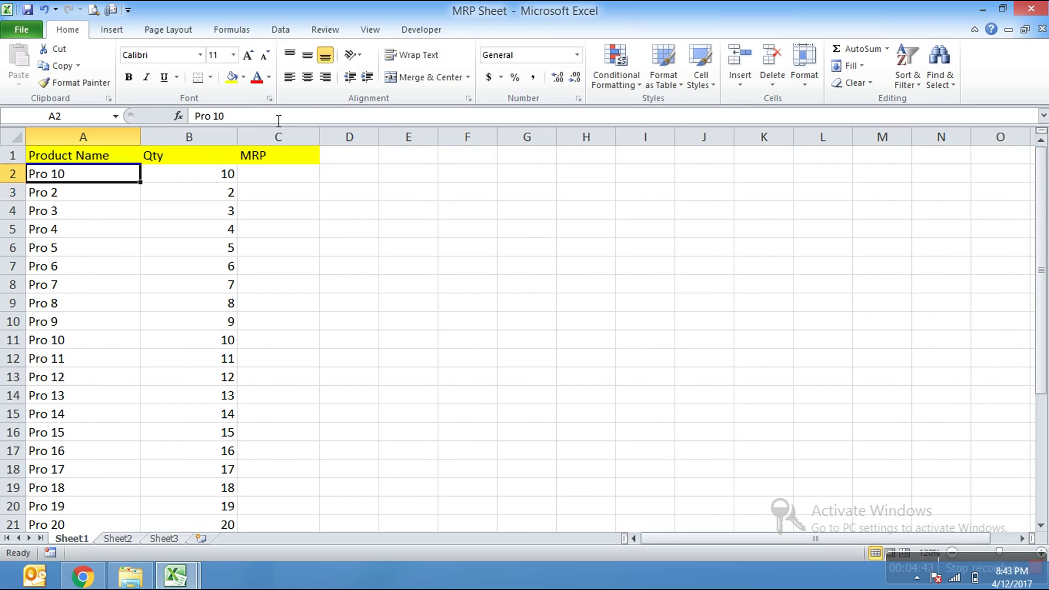
key("Right")
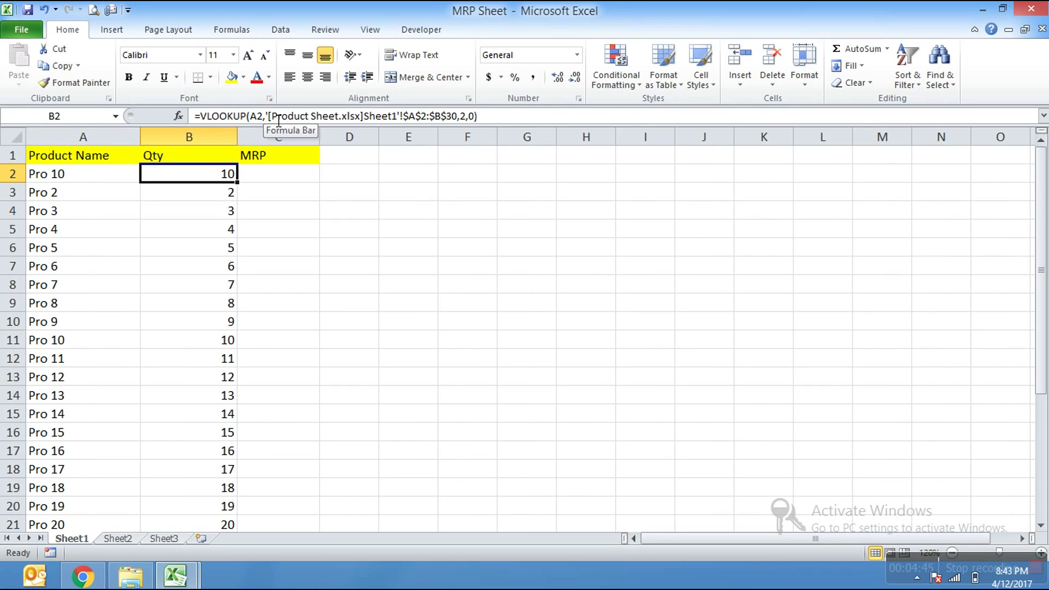
left_click(231, 341)
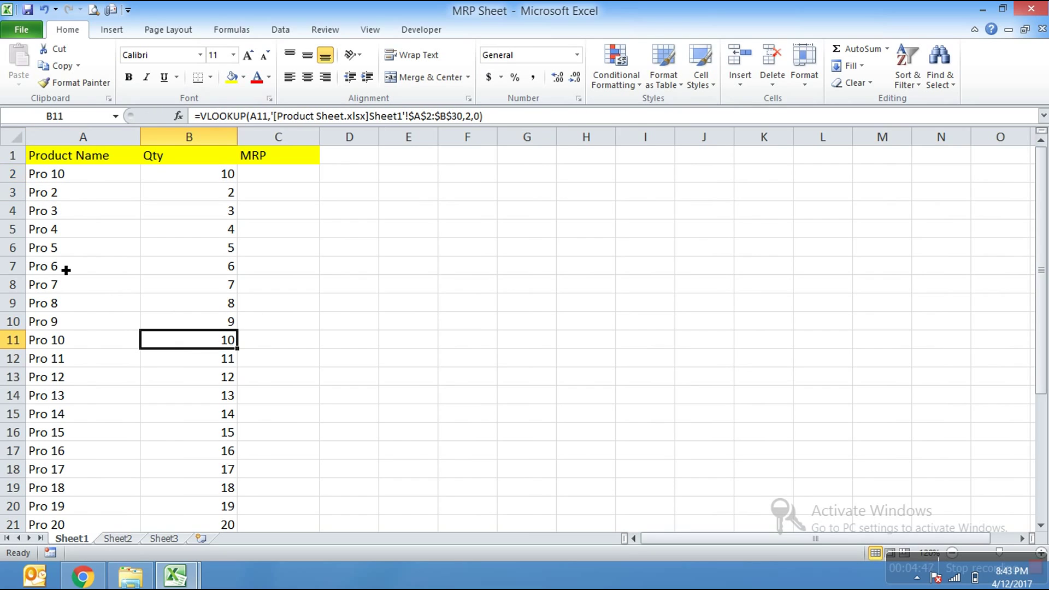
Step: Change the product name in A2 to Pro 21
left_click(92, 177)
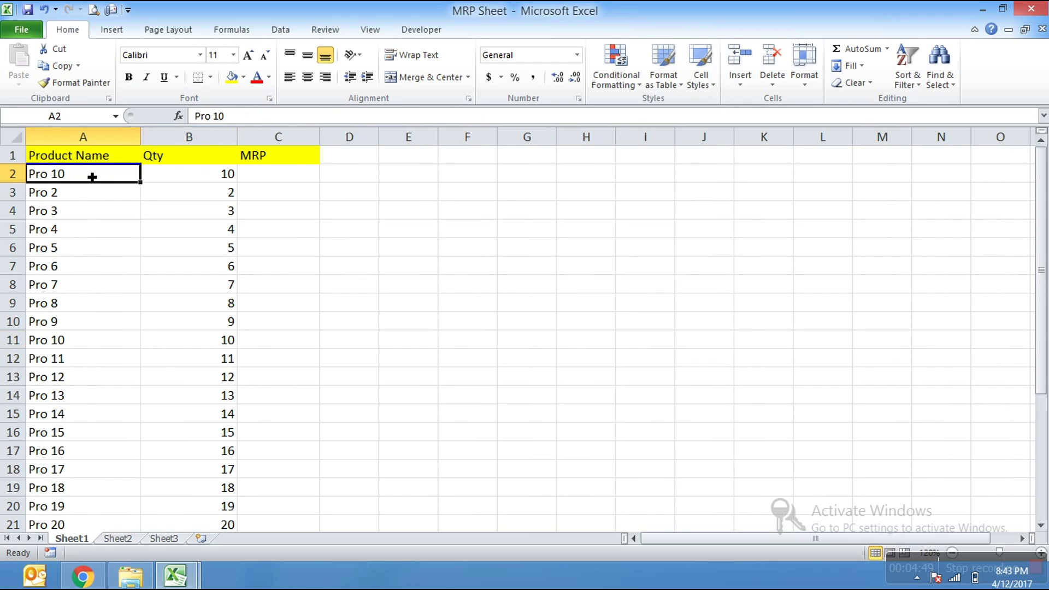
type("Pro 21")
key("Return")
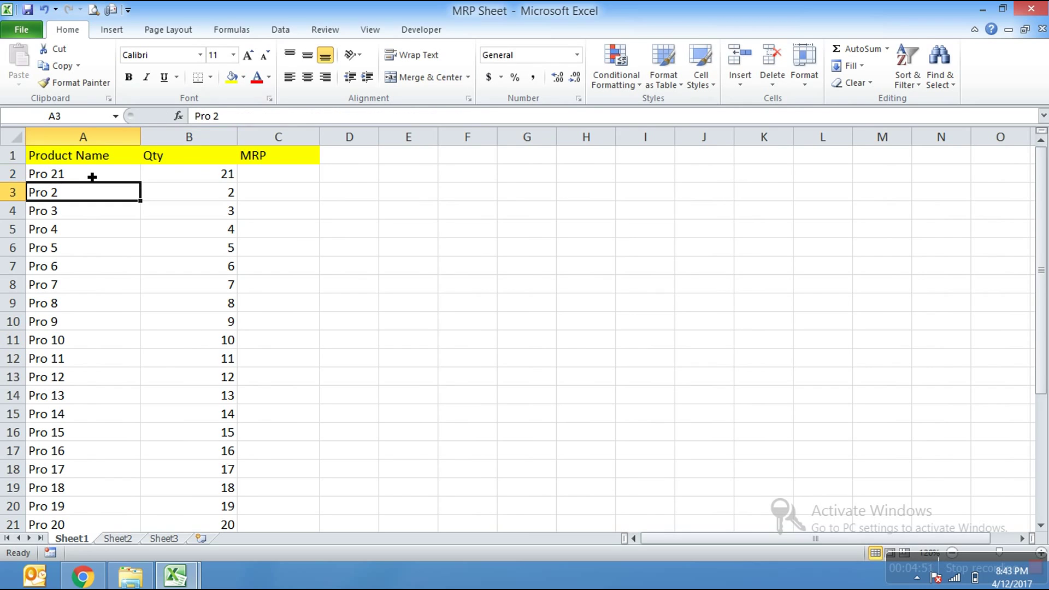
Step: Check the Qty of Pro 21 in Product Sheet against the value looked up in B2 of MRP Sheet
left_click(148, 526)
key("Down")
key("alt+Tab")
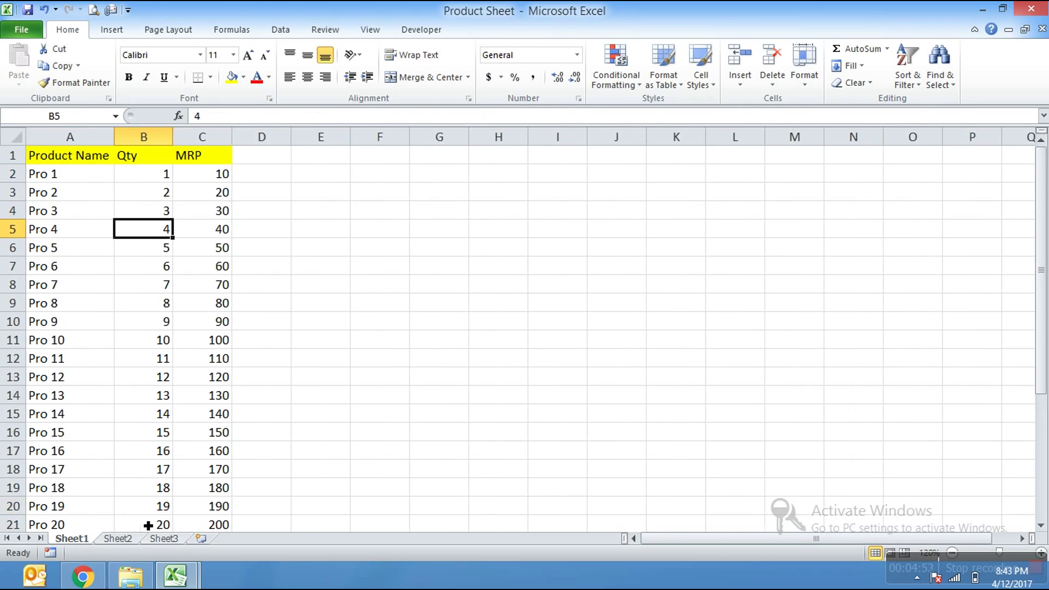
key("Down")
key("Down")
key("Down")
key("Down")
key("Down")
key("Down")
key("Down")
key("Down")
key("Down")
key("Down")
key("Down")
key("Down")
key("Down")
key("Down")
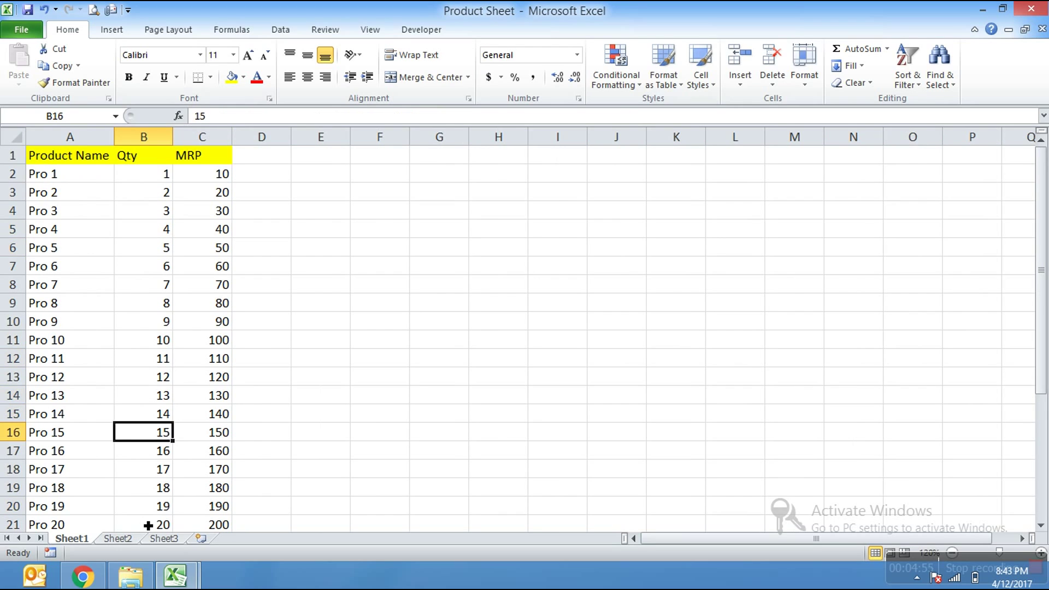
key("Down")
key("Down")
key("Down")
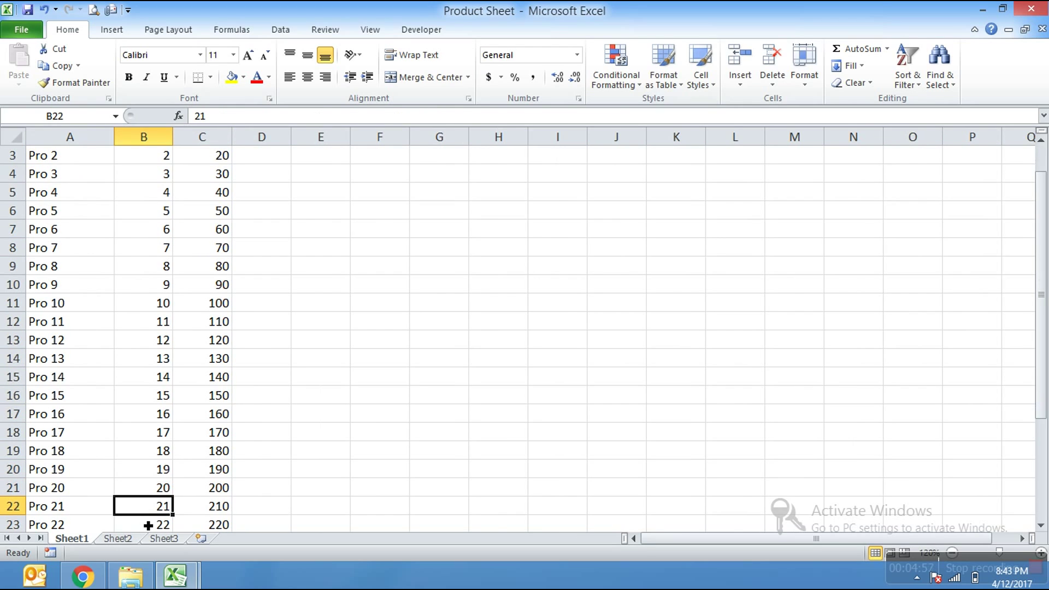
key("alt+Tab")
key("ctrl+Up")
key("Down")
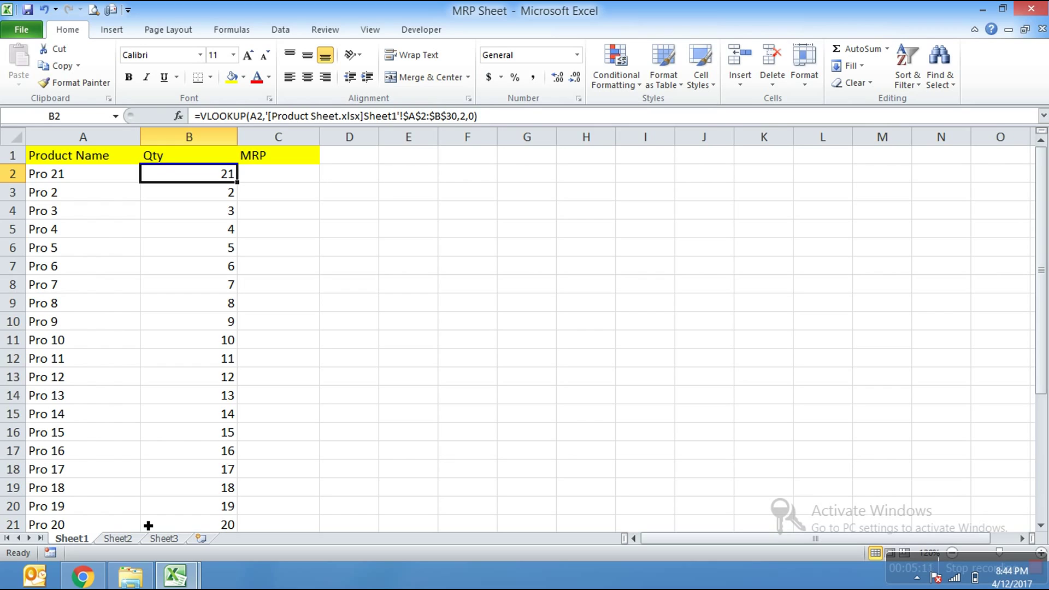
Step: Restore the product name in A2 of MRP Sheet to Pro 1
key("Up")
key("Left")
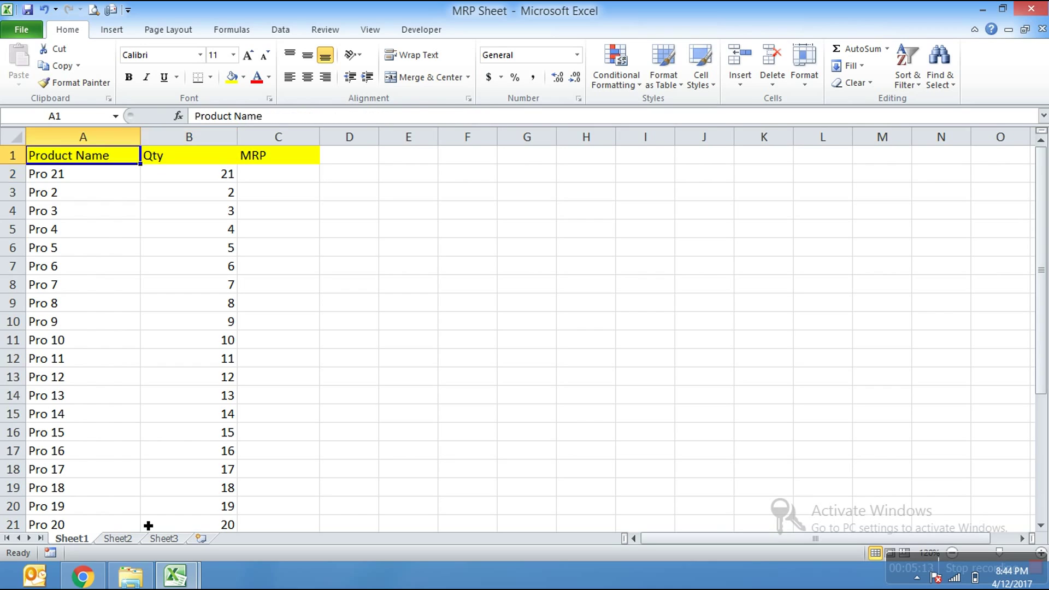
key("Right")
key("Right")
key("Down")
key("Up")
key("Left")
key("Left")
key("Down")
left_click(238, 124)
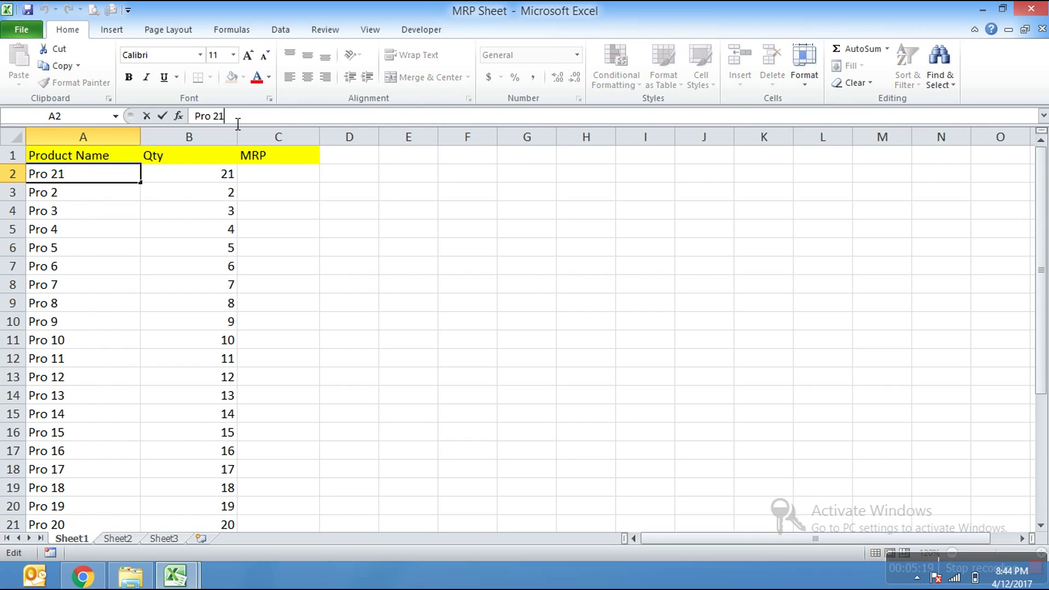
key("Left")
key("BackSpace")
key("Return")
key("Up")
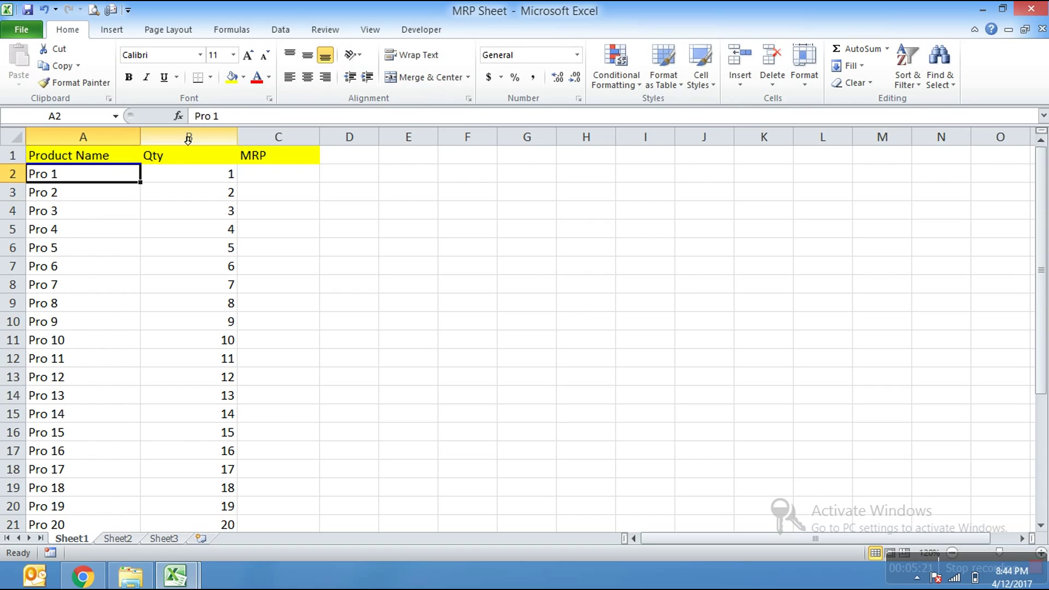
Step: Sort the MRP Sheet table by Product Name in descending order
key("Up")
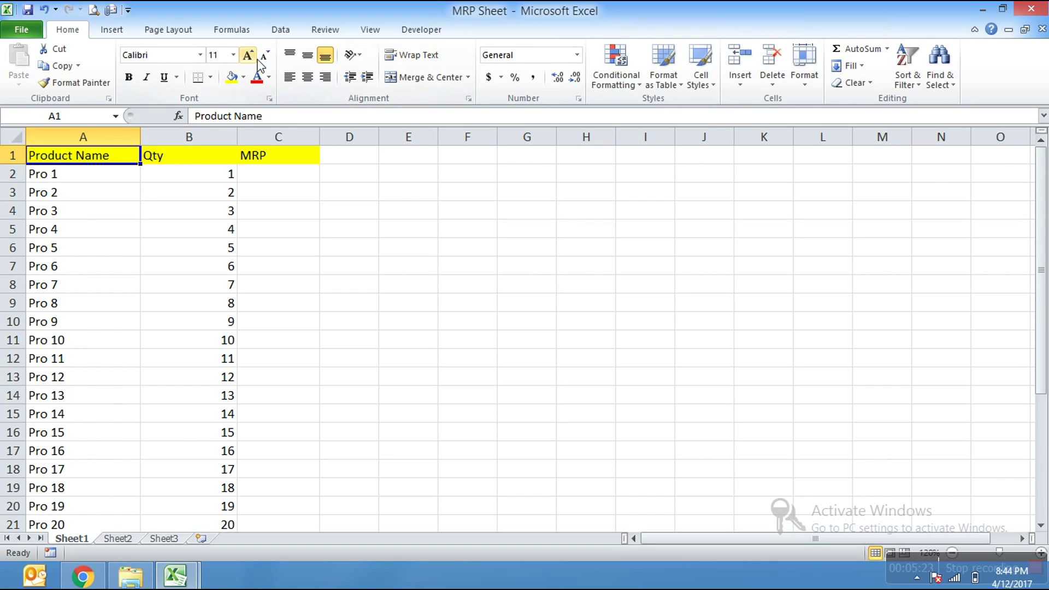
left_click(281, 29)
left_click(336, 79)
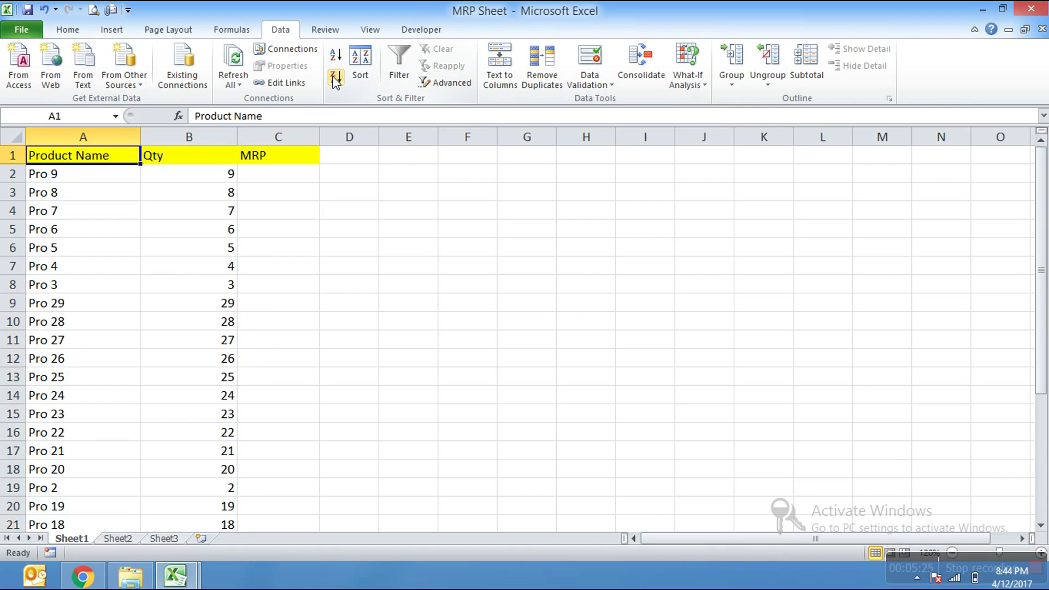
Step: Look through the sorted product names and their Qty values in MRP Sheet
key("Down")
key("ctrl+Down")
key("ctrl+Up")
key("Down")
key("Down")
key("Down")
key("Down")
key("Down")
key("Down")
key("Down")
key("ctrl+Up")
key("Right")
key("Down")
key("Right")
Step: Compare the order of product names in Product Sheet with the sorted order in MRP Sheet
key("ctrl+Tab")
key("ctrl+Up")
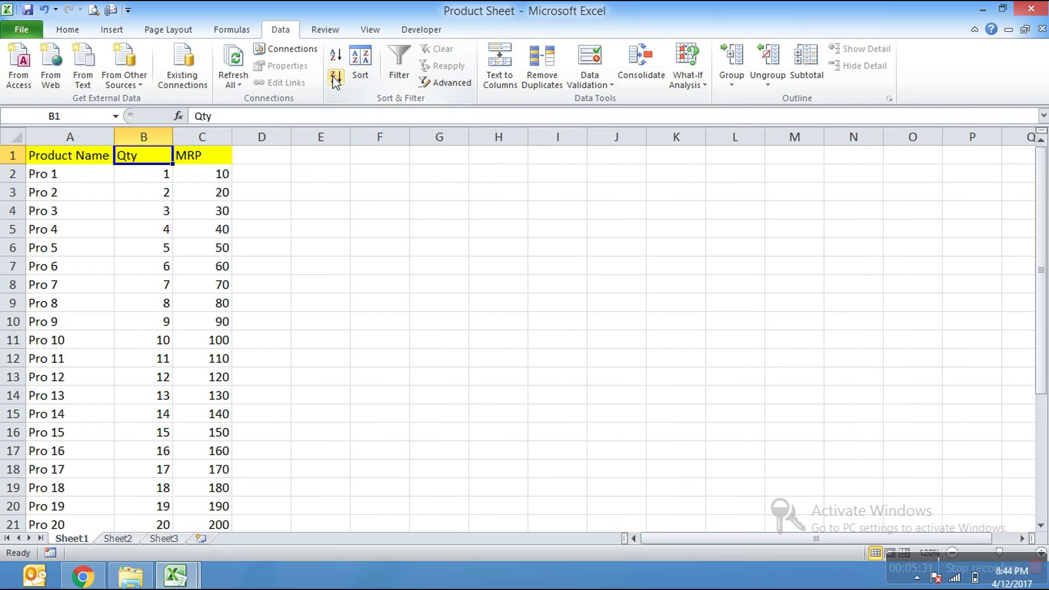
key("Left")
key("Down")
key("Down")
key("Down")
key("Down")
key("Down")
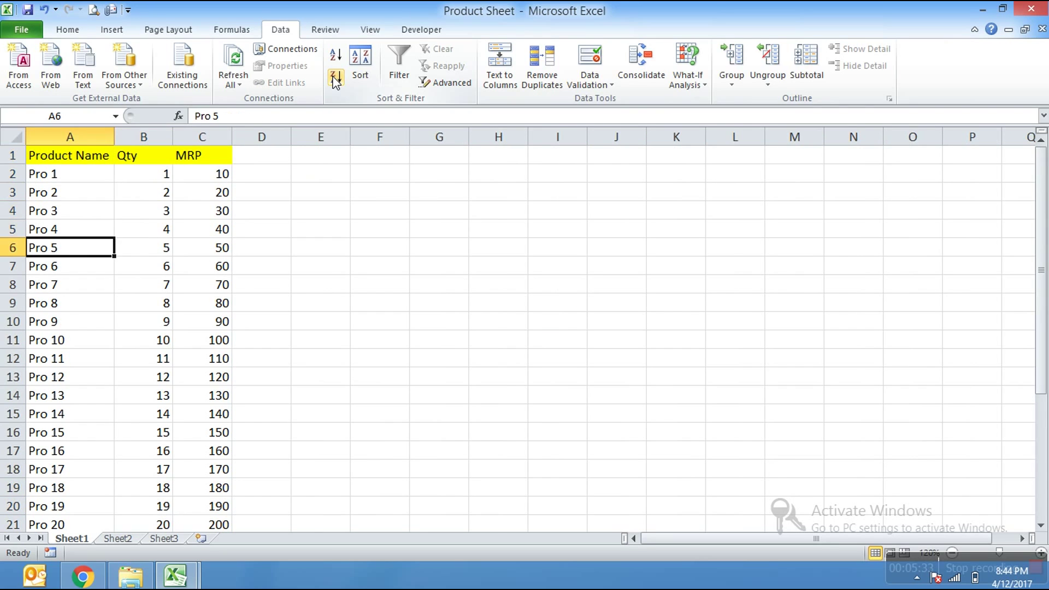
key("ctrl+Tab")
key("Left")
key("Up")
key("Left")
key("Down")
key("Down")
key("Down")
key("Down")
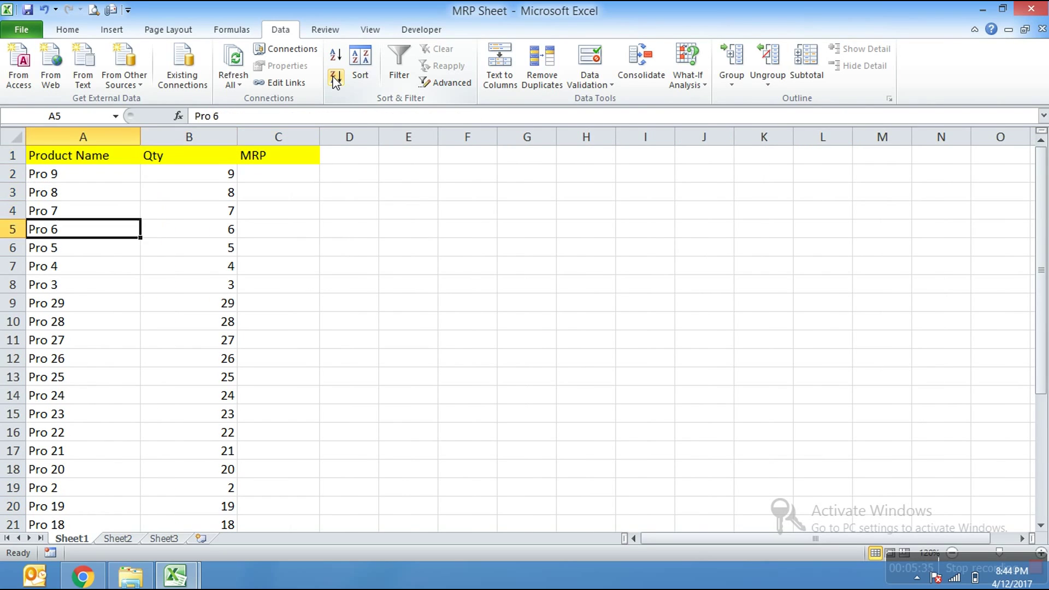
key("Down")
Step: Start a VLOOKUP function in C2 of the MRP column with A2 as the lookup value
key("ctrl+Up")
key("Down")
key("Right")
key("Right")
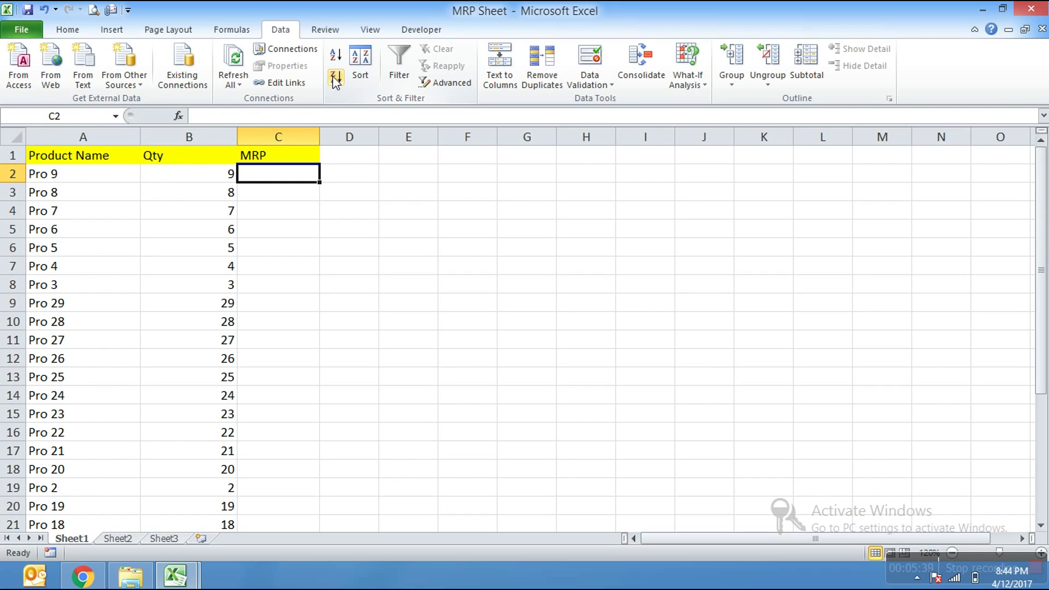
left_click(180, 115)
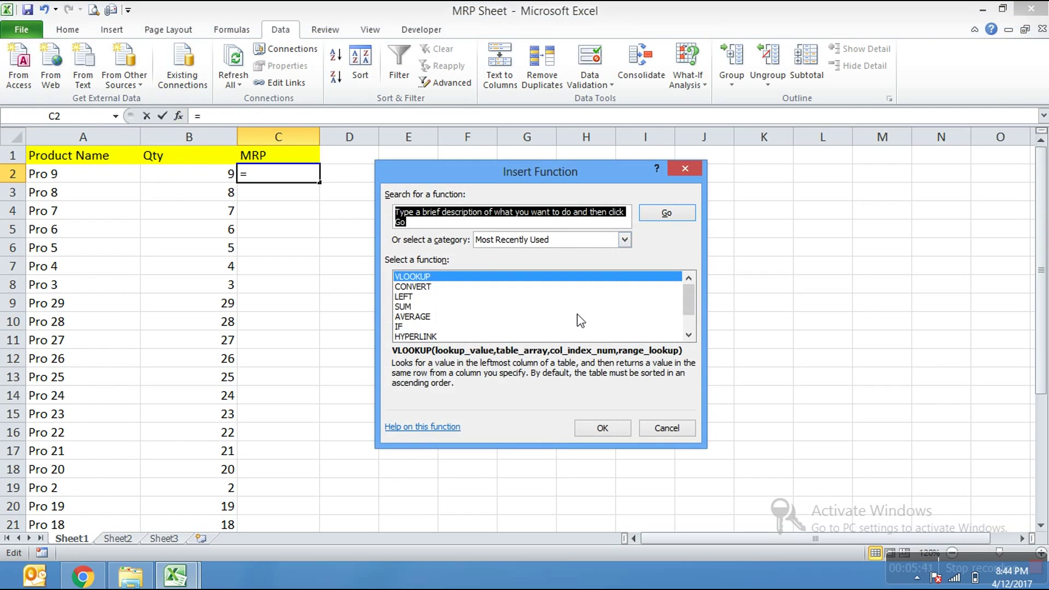
left_click(603, 428)
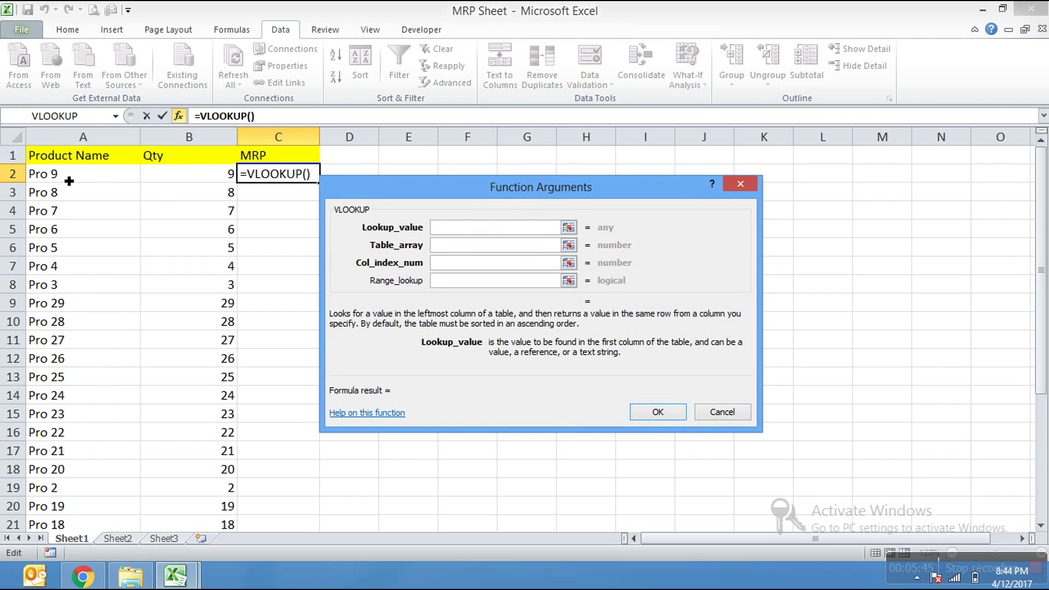
left_click(73, 138)
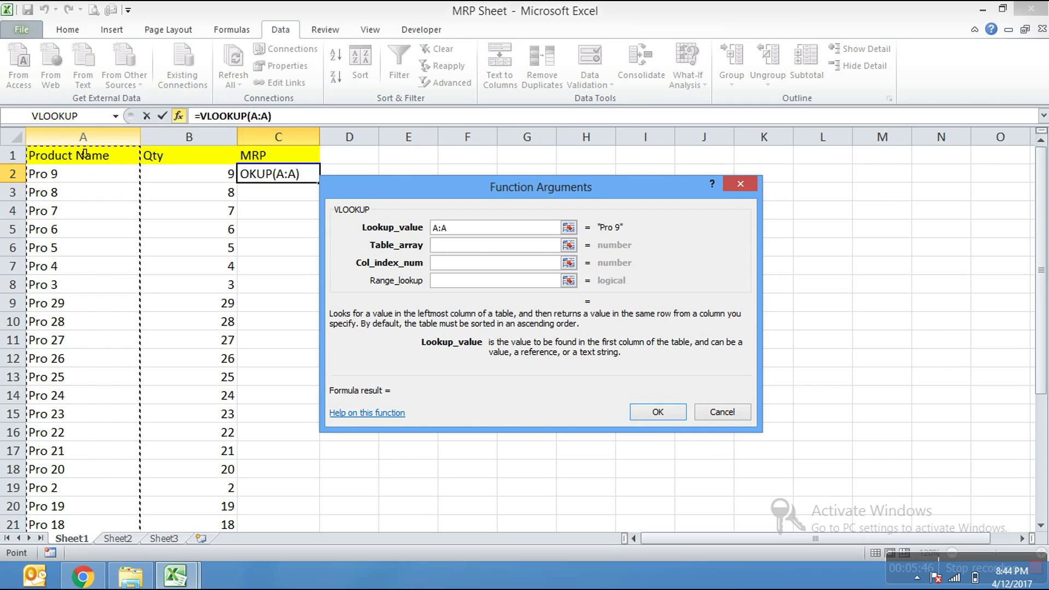
left_click(76, 175)
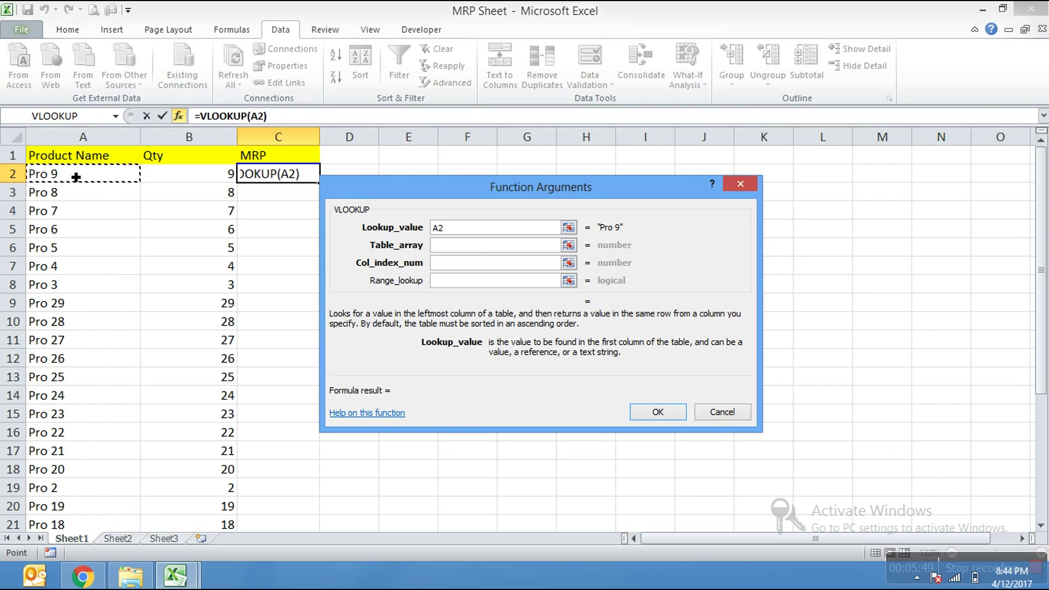
Step: Set the VLOOKUP table array to the range A2:C30 on Sheet1 of the Product Sheet workbook
left_click(462, 244)
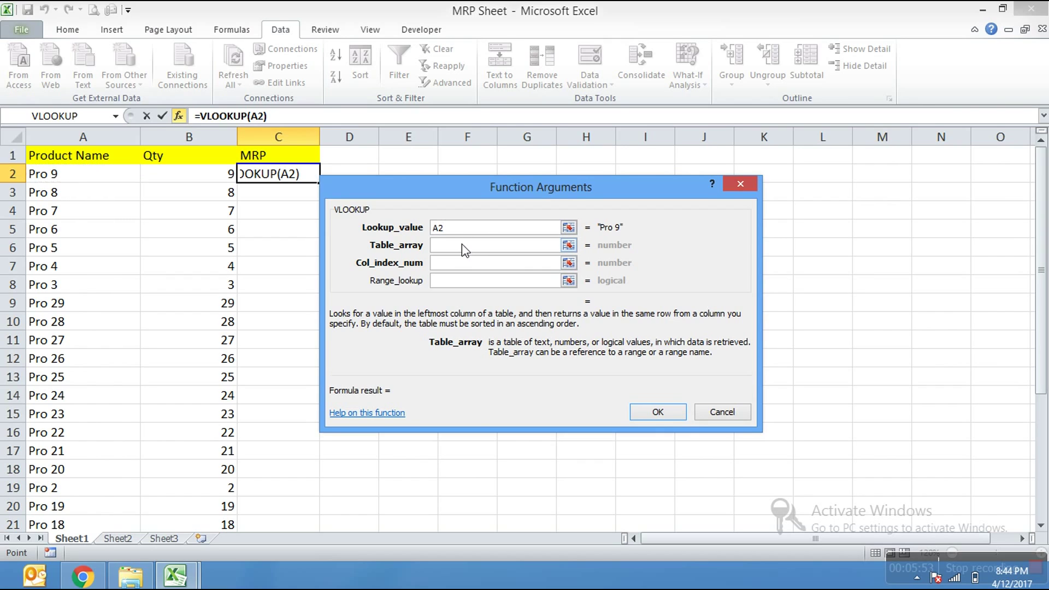
left_click(175, 575)
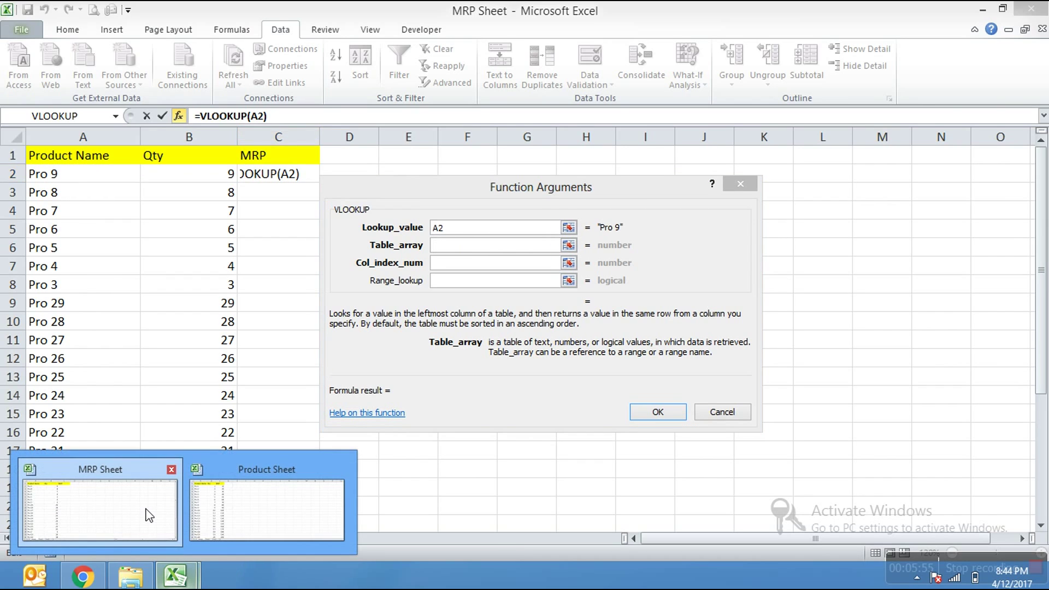
left_click(185, 576)
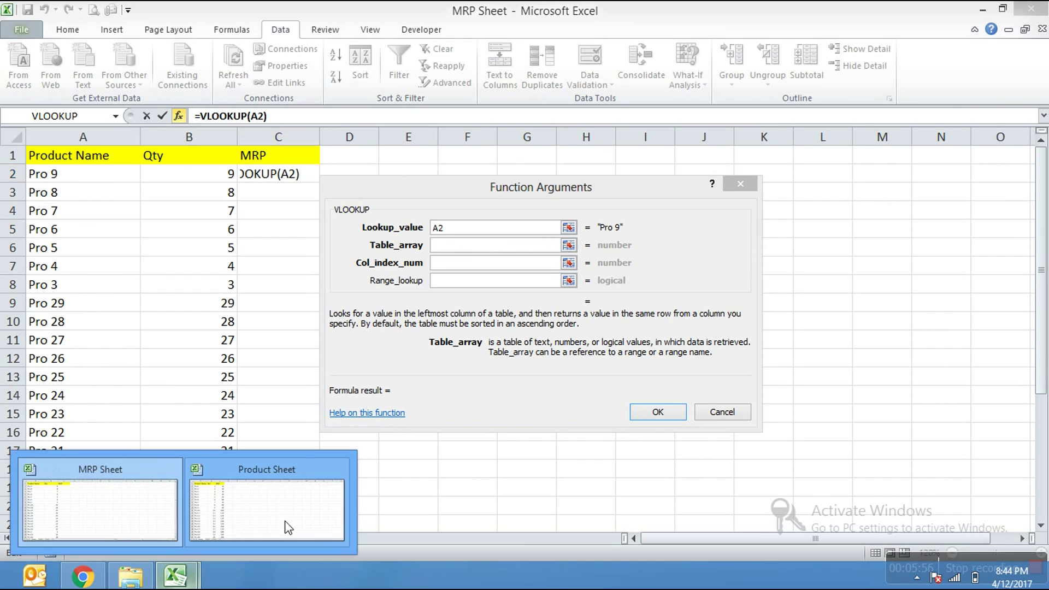
left_click(289, 528)
left_click(77, 182)
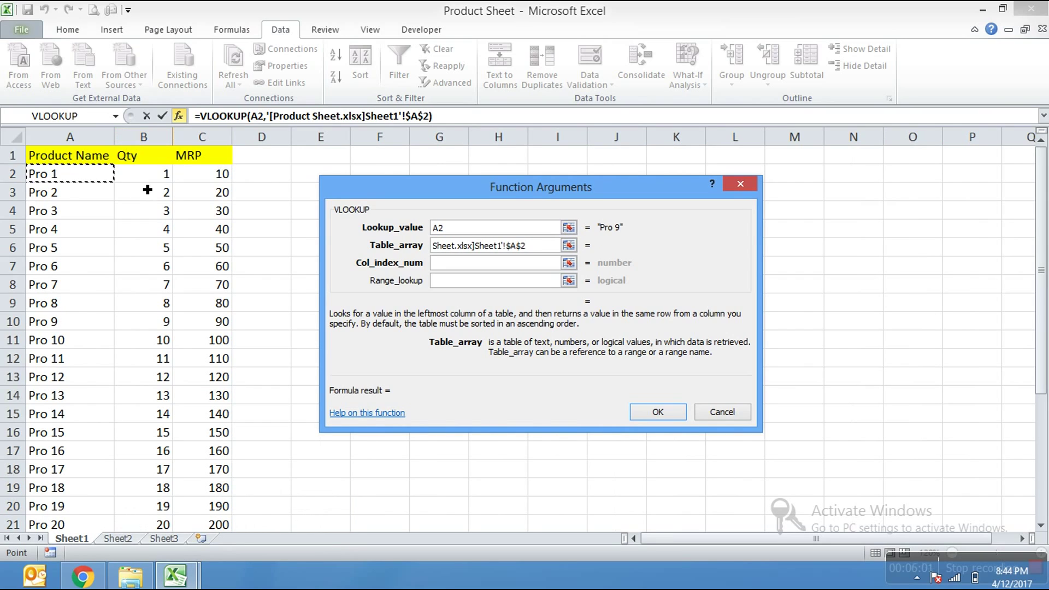
key("shift+Right")
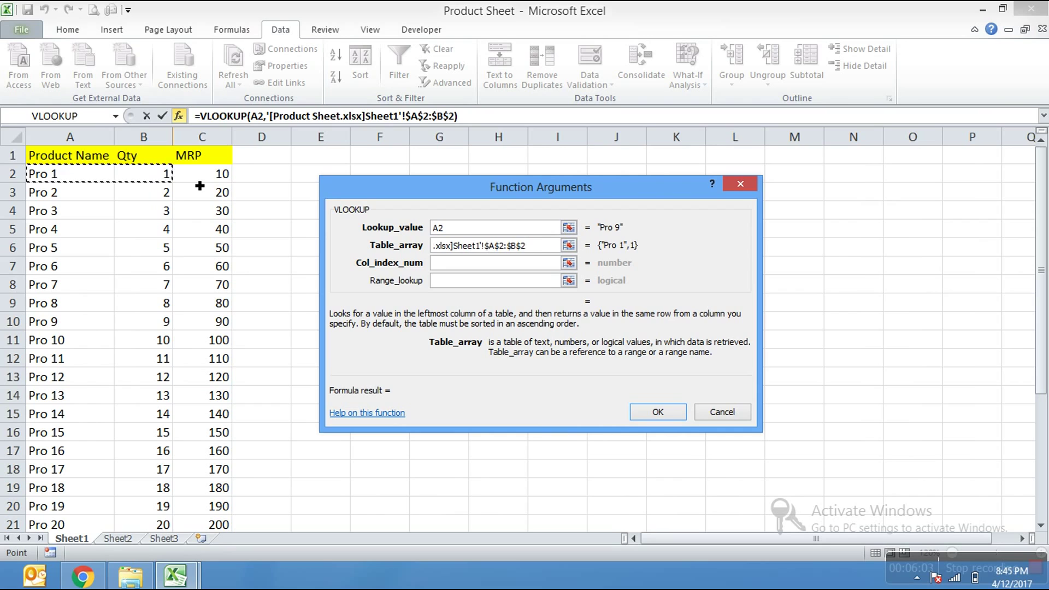
key("shift+Right")
key("ctrl+shift+Down")
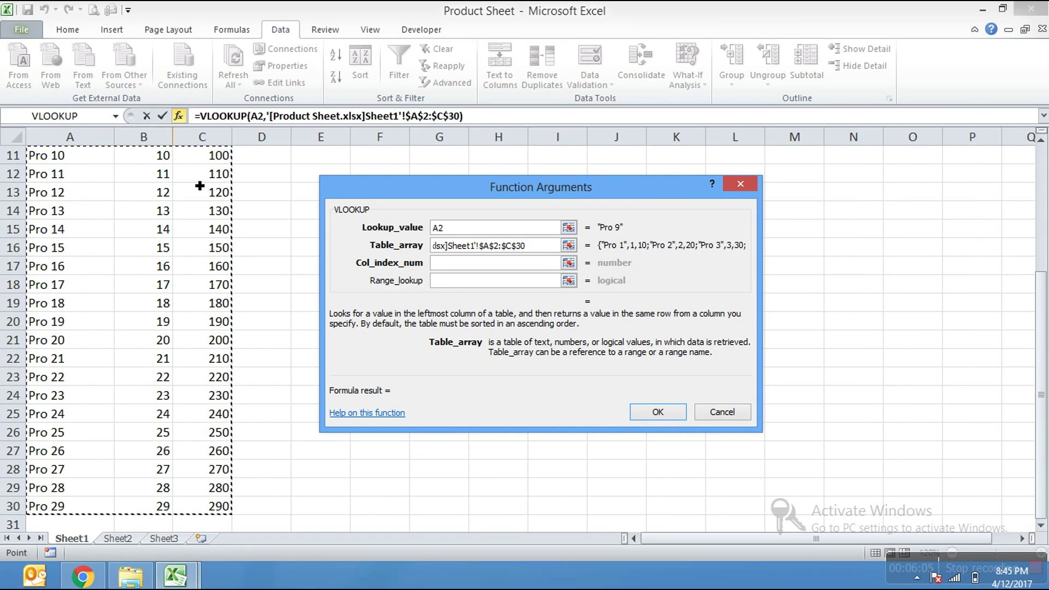
Step: Set the column index number to 3 and the range lookup to 0, and enter the VLOOKUP formula in C2
left_click(463, 267)
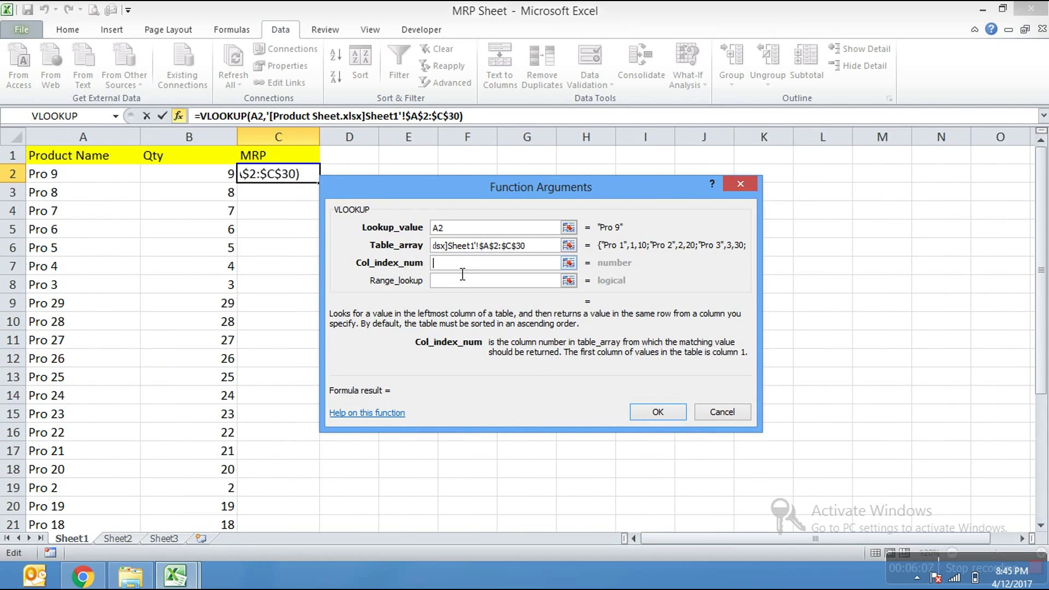
type("3")
left_click(463, 283)
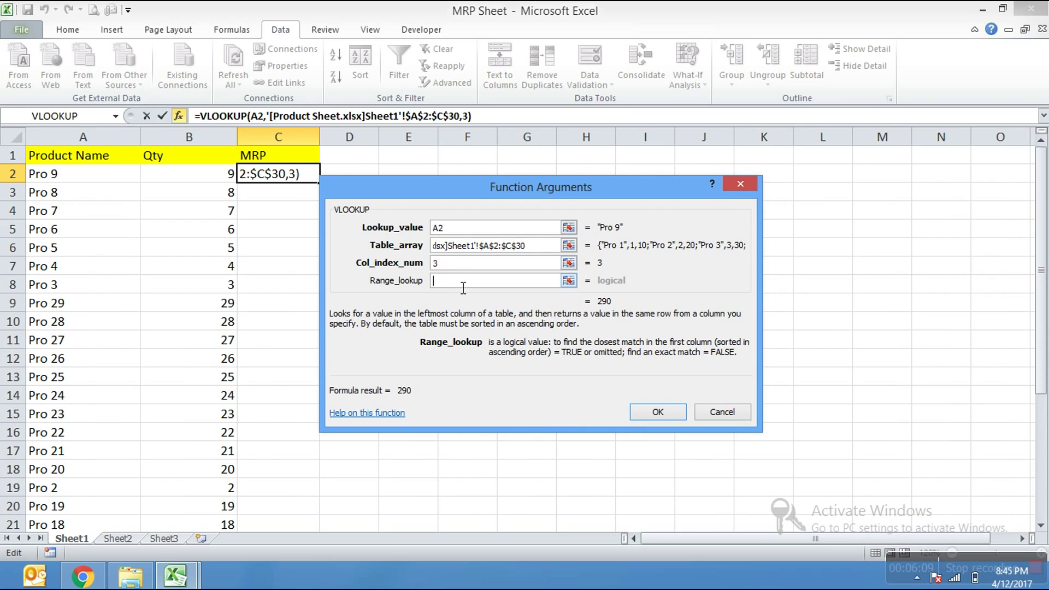
type("0")
key("Return")
Step: Fill the VLOOKUP formula from C2 down the MRP column for all listed products
key("Up")
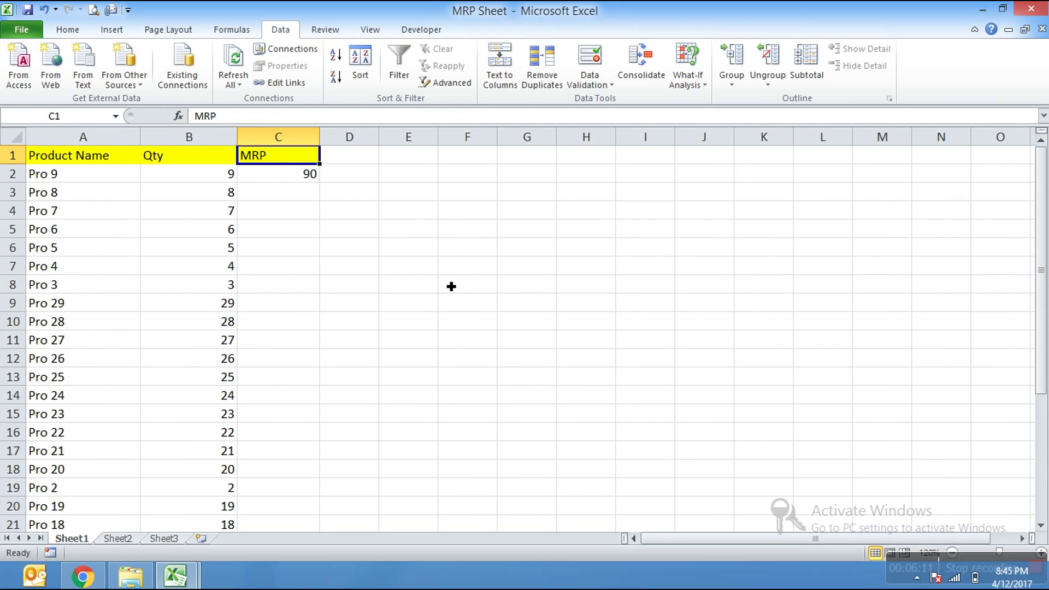
key("Down")
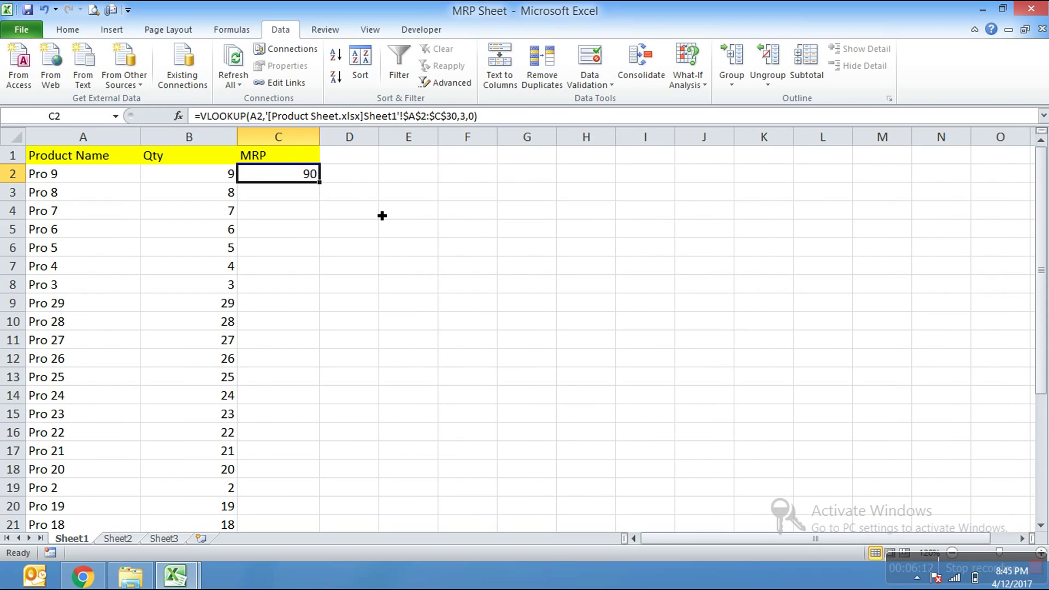
double_click(321, 184)
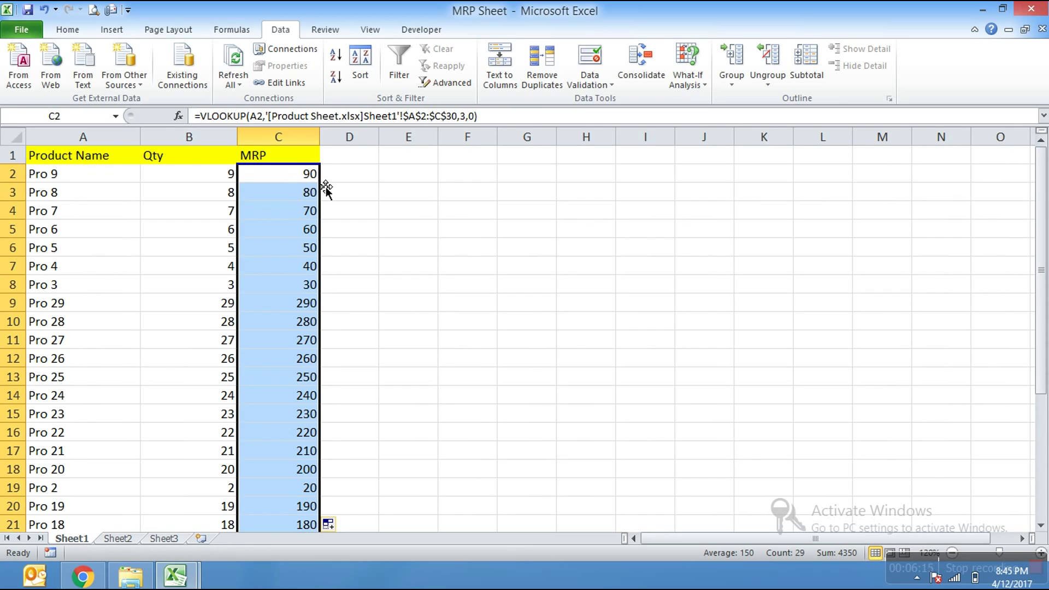
Step: Review the looked-up MRP values against the product names in the sorted MRP Sheet rows
key("ctrl+Down")
key("ctrl+Up")
key("Down")
key("Down")
key("Down")
key("Down")
key("Down")
key("Down")
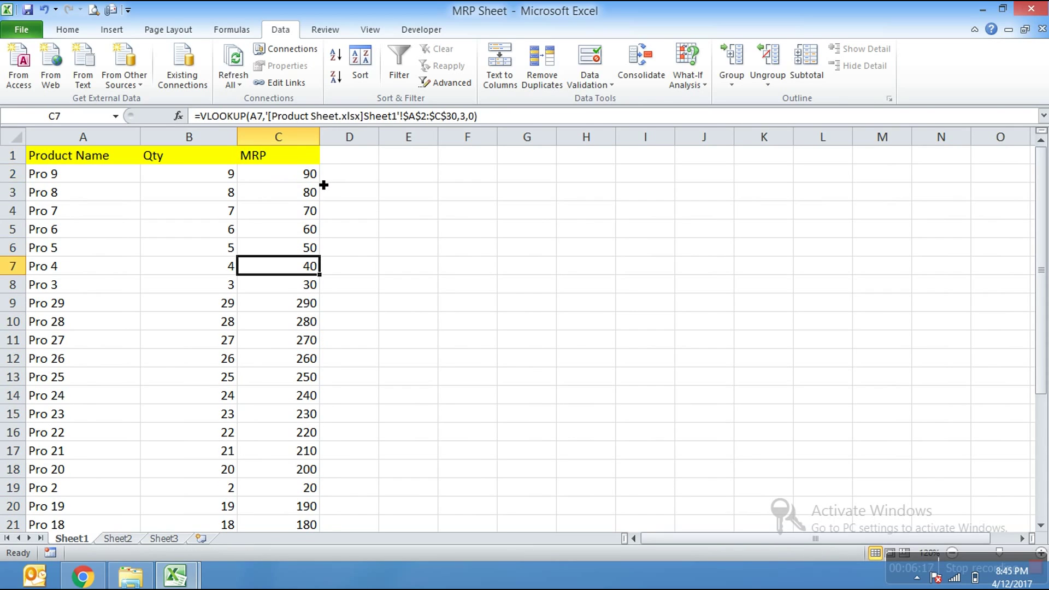
key("Down")
key("Left")
key("Left")
key("Down")
key("Right")
key("Right")
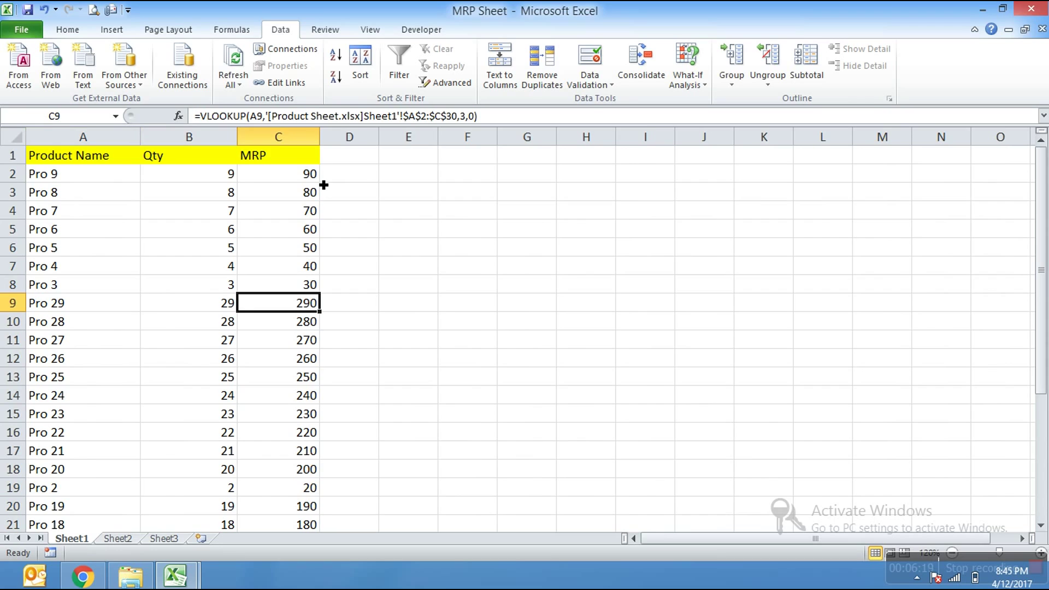
Step: Check the MRP listed for Pro 29 in the Product Sheet workbook against the value looked up in the MRP Sheet
key("ctrl+Tab")
scroll(323, 185, "up", 2)
key("ctrl+Up")
key("Down")
key("Down")
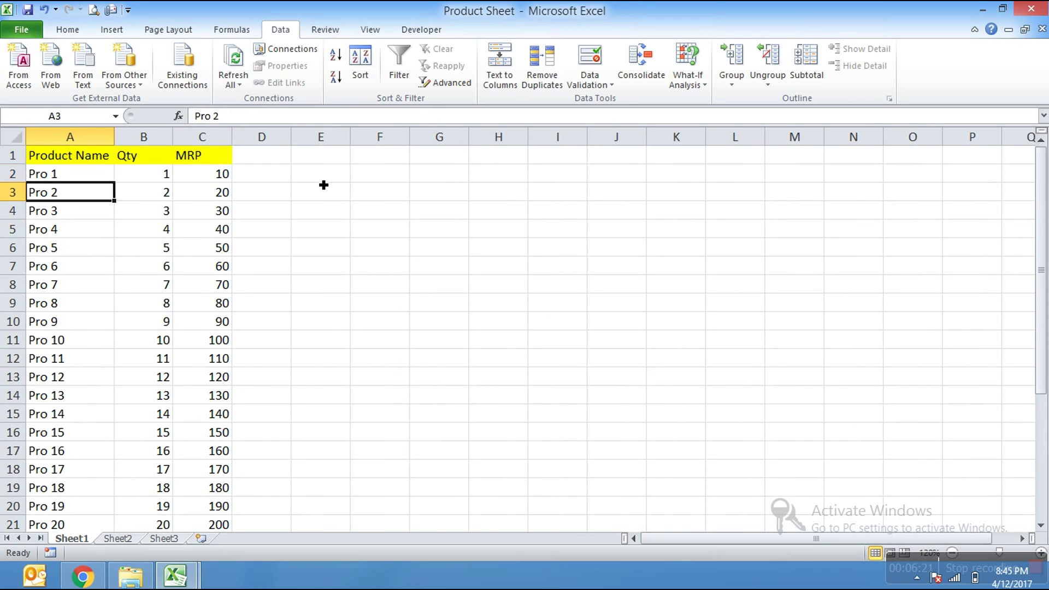
key("Down")
key("Down")
key("ctrl+Down")
key("Right")
key("Right")
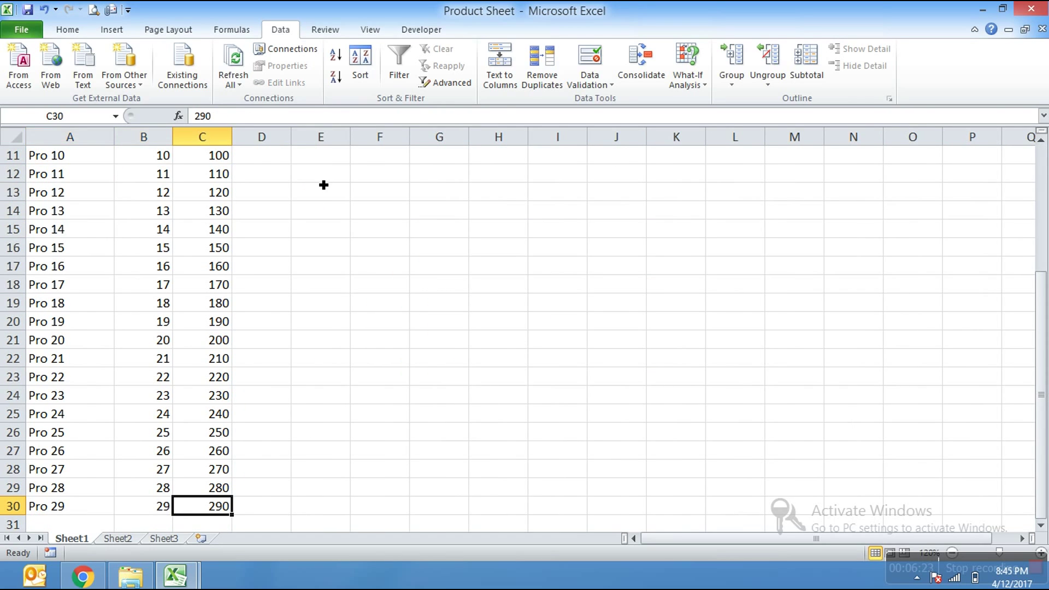
key("Up")
key("Up")
key("ctrl+Tab")
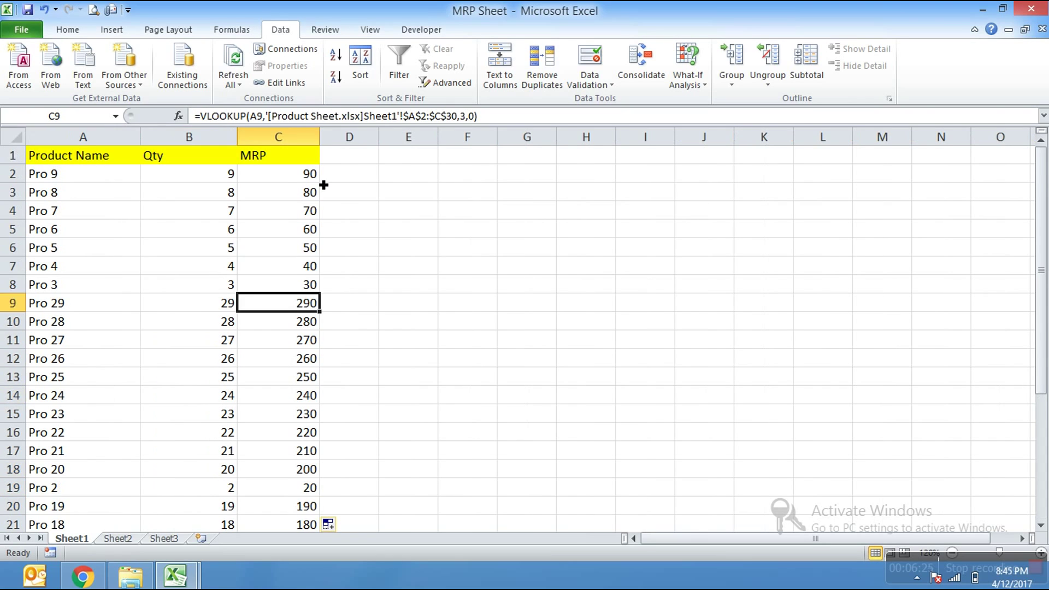
Step: Compare the looked-up MRP of Pro 4 in the MRP Sheet with its entry in the Product Sheet workbook
key("Up")
key("Up")
key("Left")
key("Left")
key("Up")
key("Down")
key("Right")
key("Right")
key("alt+Tab")
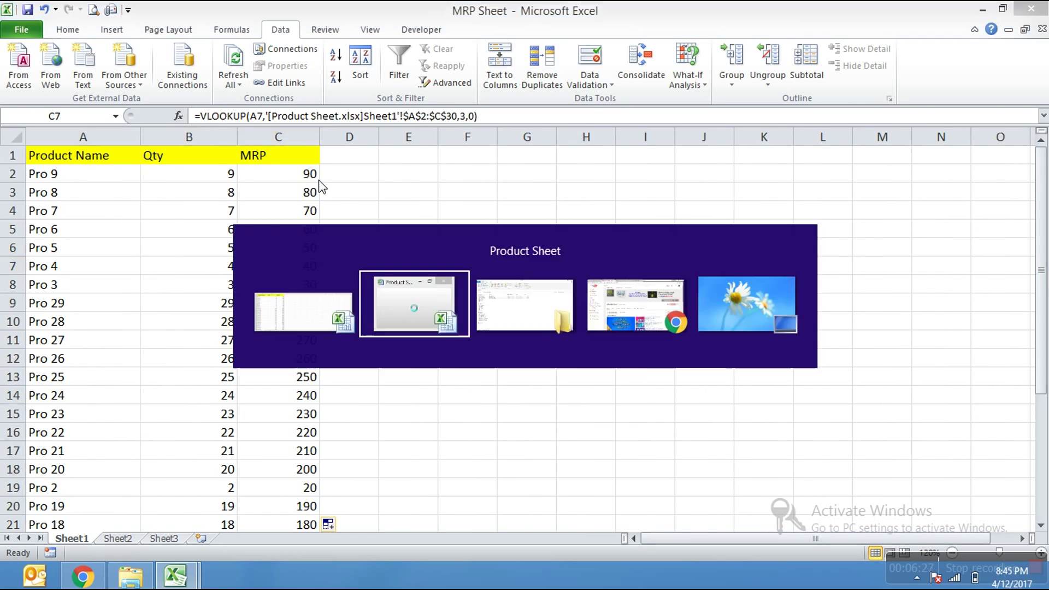
key("ctrl+Up")
key("Left")
key("Down")
key("Down")
key("Down")
key("Down")
key("Right")
key("Right")
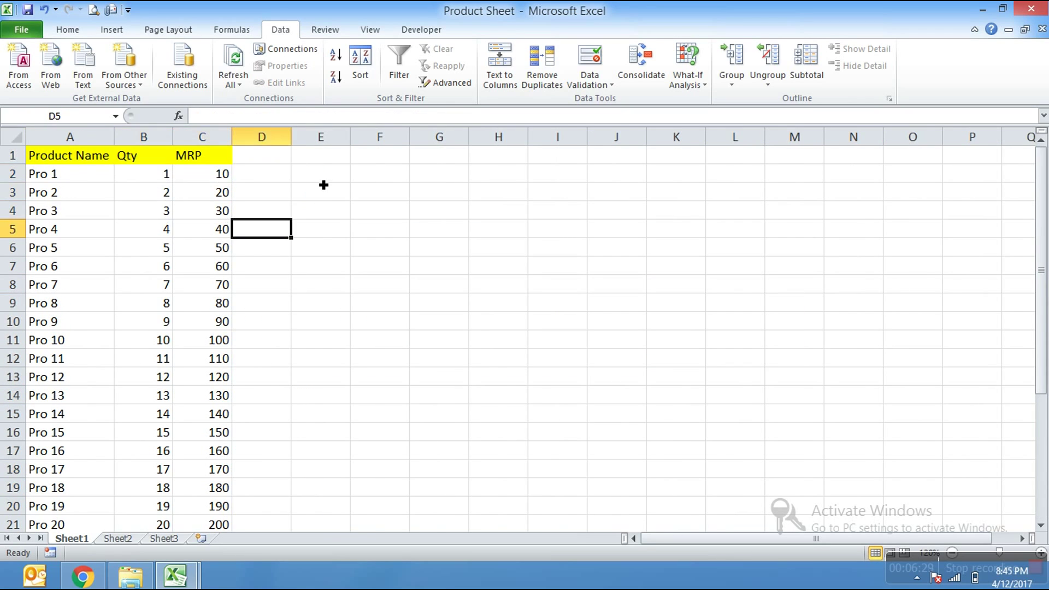
key("Left")
key("alt+Tab")
key("Up")
key("Up")
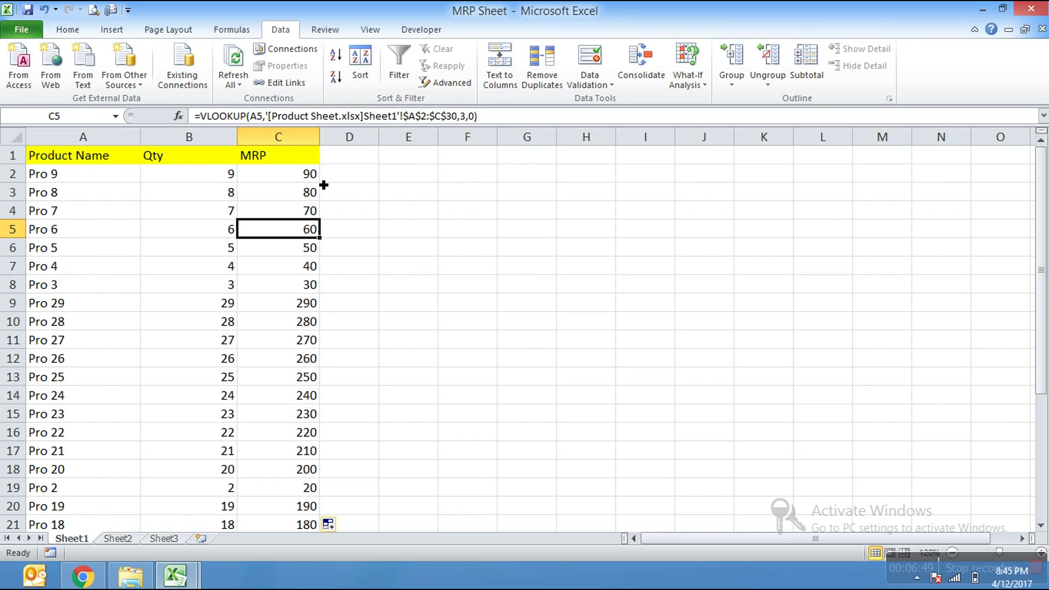
Step: Sort the MRP Sheet rows by Product Name in ascending and then in descending order
key("ctrl+Home")
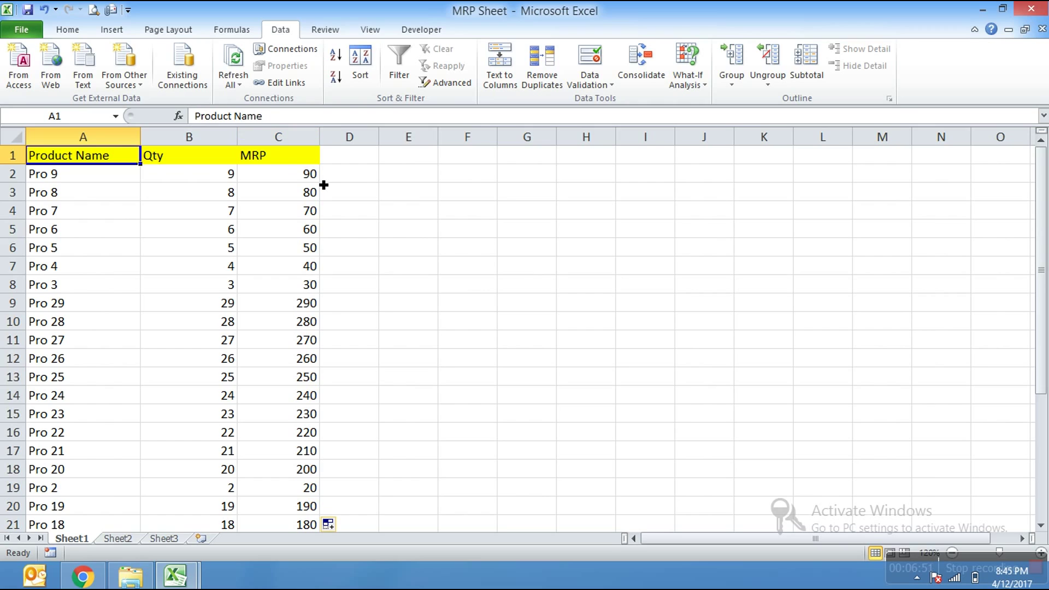
left_click(339, 61)
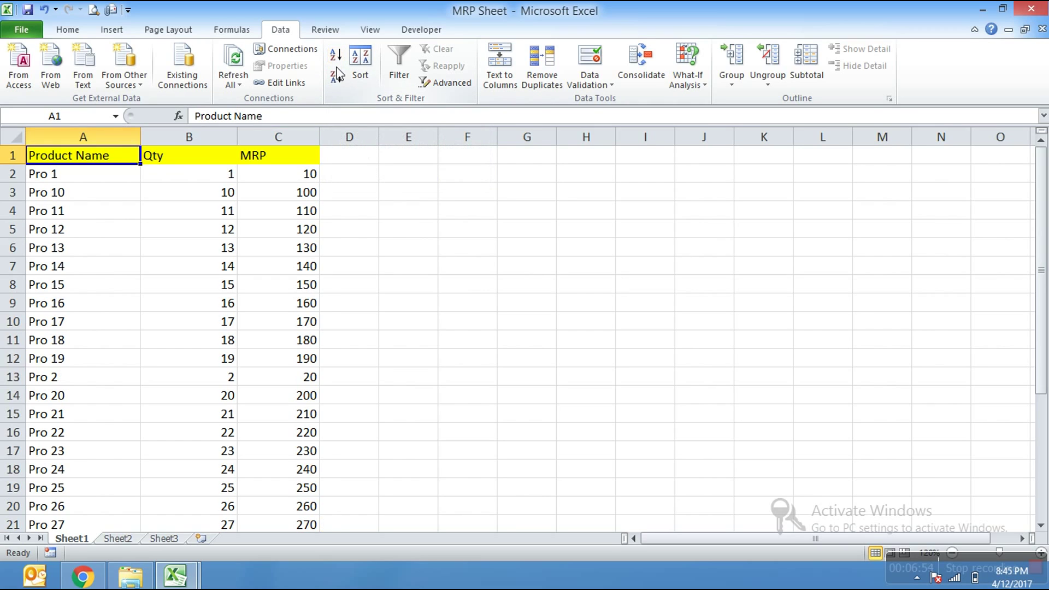
left_click(337, 77)
Step: Sort the MRP Sheet rows by Qty from smallest to largest
left_click(211, 155)
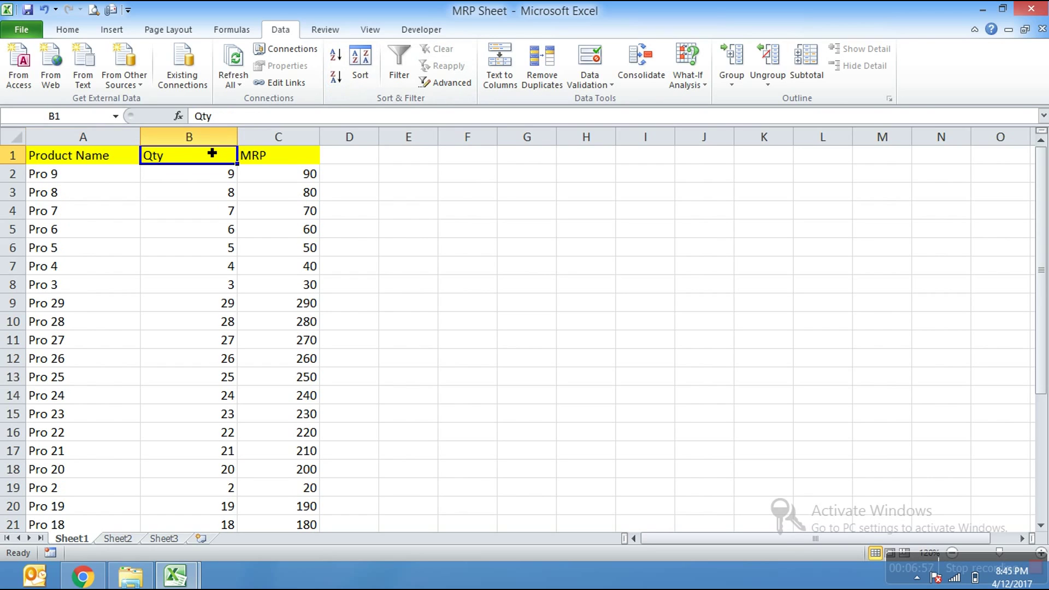
left_click(339, 57)
key("Left")
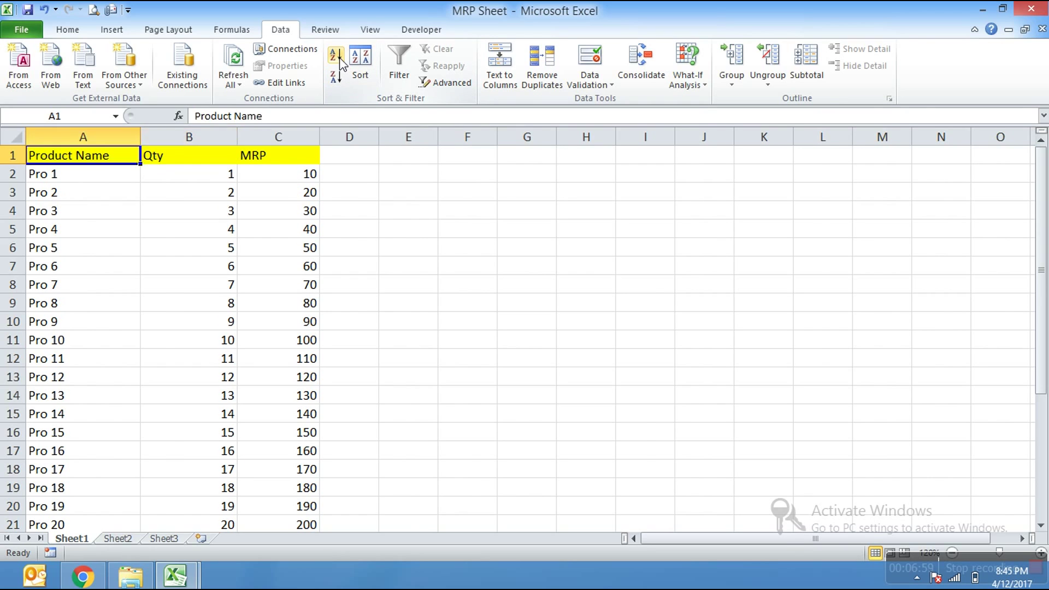
Step: In the Product Sheet workbook, copy the product name Pro 1 from A2 into A3
key("alt+Tab")
key("ctrl+Up")
key("ctrl+Left")
key("Down")
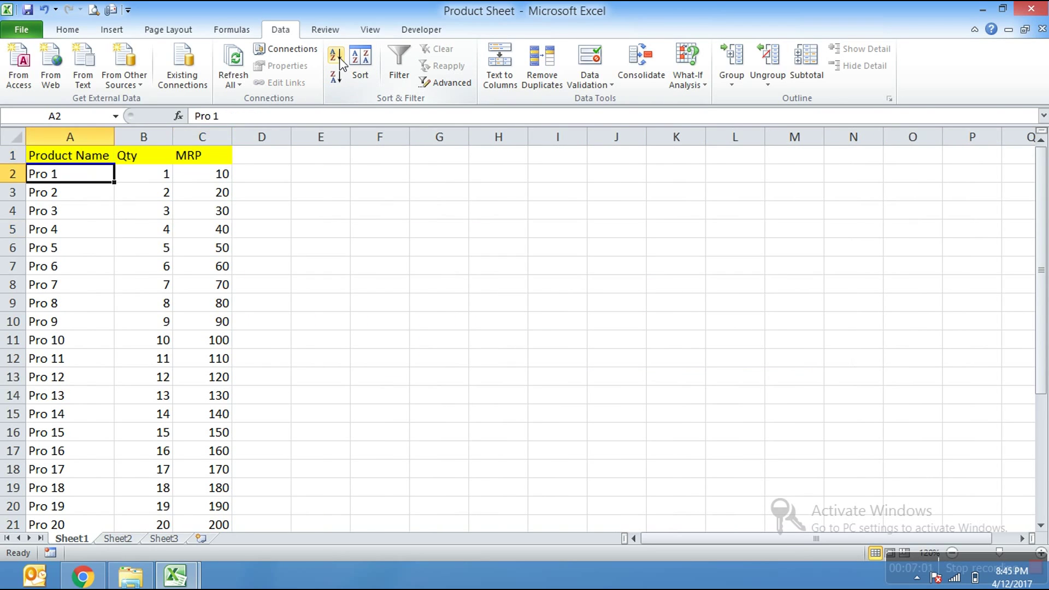
key("ctrl+c")
key("Down")
key("Return")
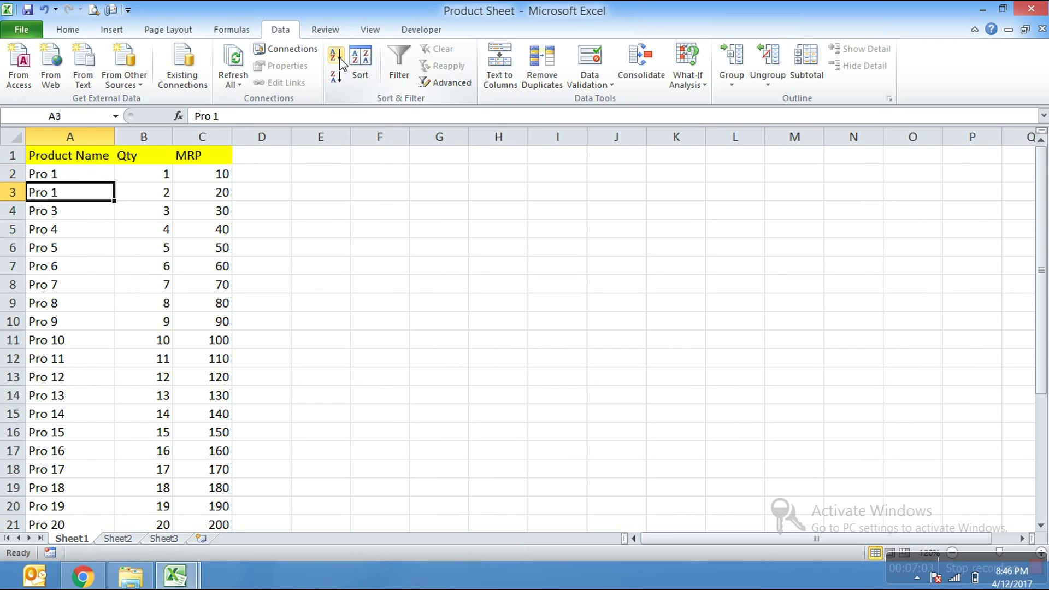
Step: Compare the Qty and MRP values of the two Pro 1 rows in the Product Sheet workbook
key("Up")
key("Down")
key("Up")
key("Right")
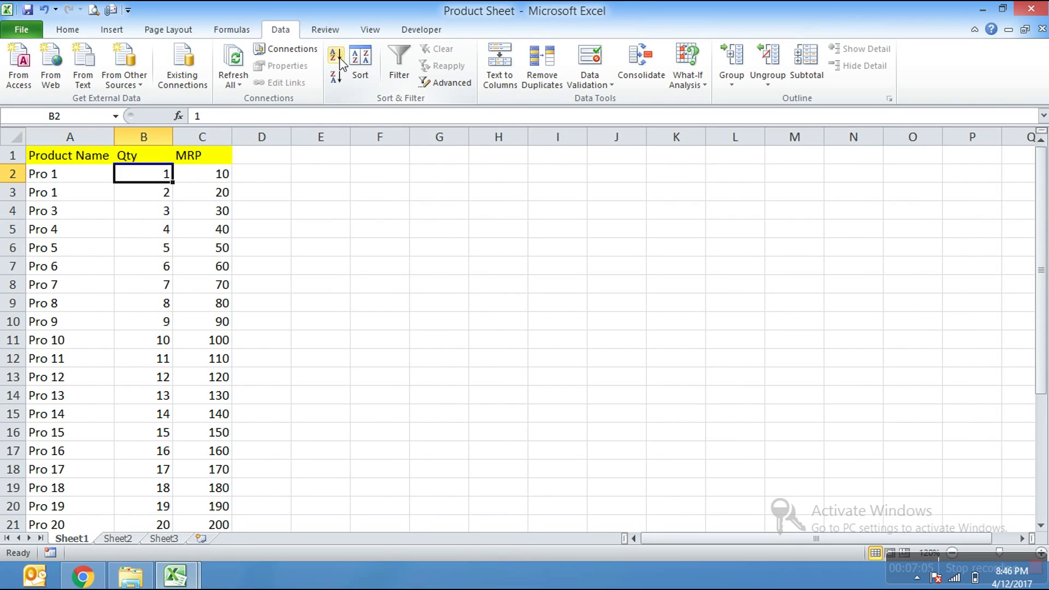
key("Down")
key("Up")
key("Right")
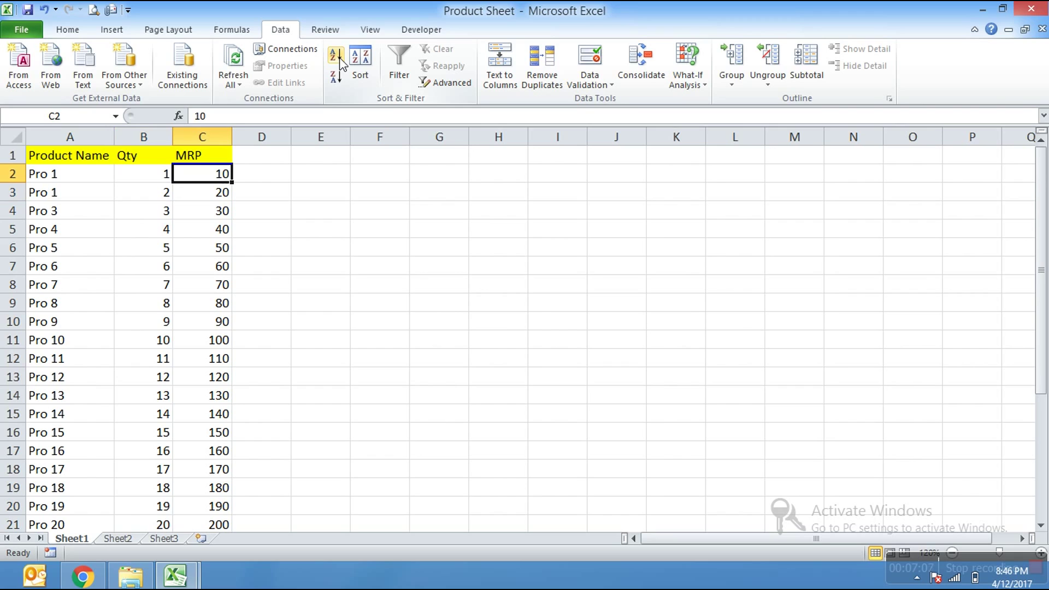
key("Down")
key("Left")
key("Left")
key("Up")
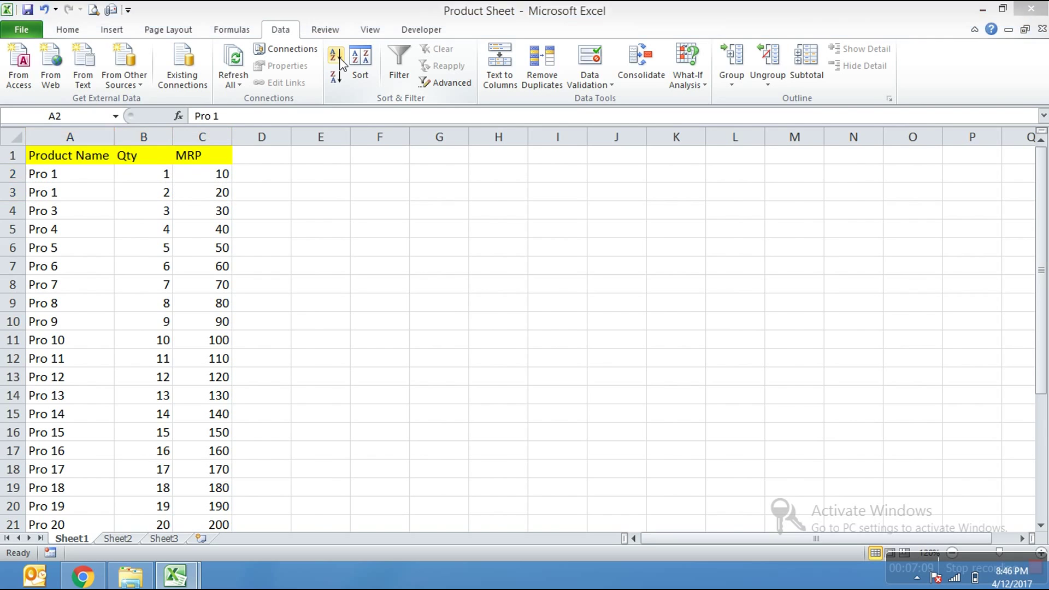
Step: Examine the Pro 2 lookup results in the MRP Sheet against the duplicated Pro 1 rows in the Product Sheet
key("ctrl+Tab")
key("Down")
key("Down")
key("Right")
key("Left")
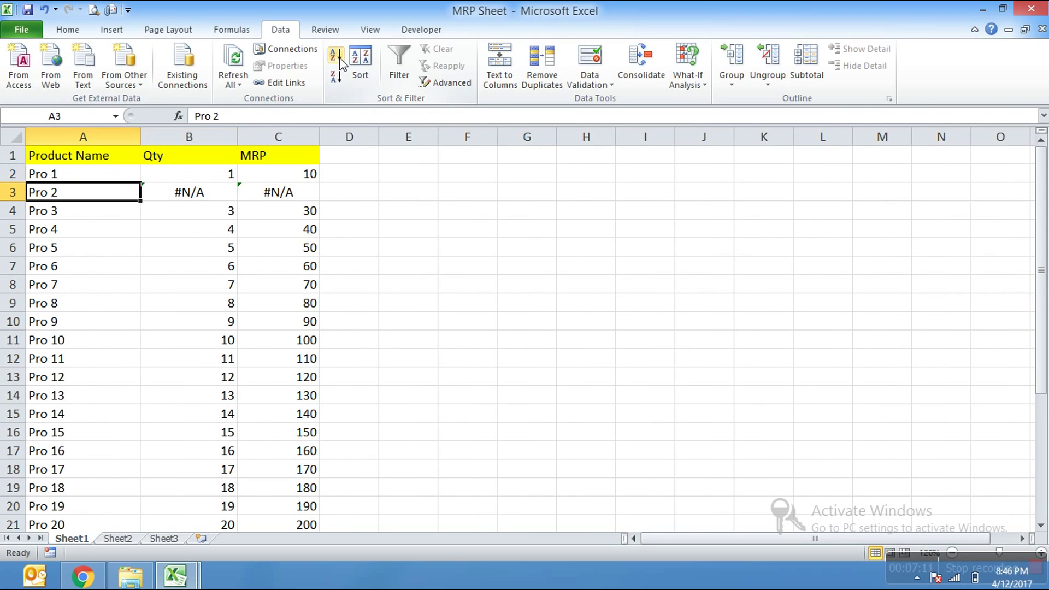
left_click(232, 174)
key("ctrl+Tab")
key("Down")
key("Right")
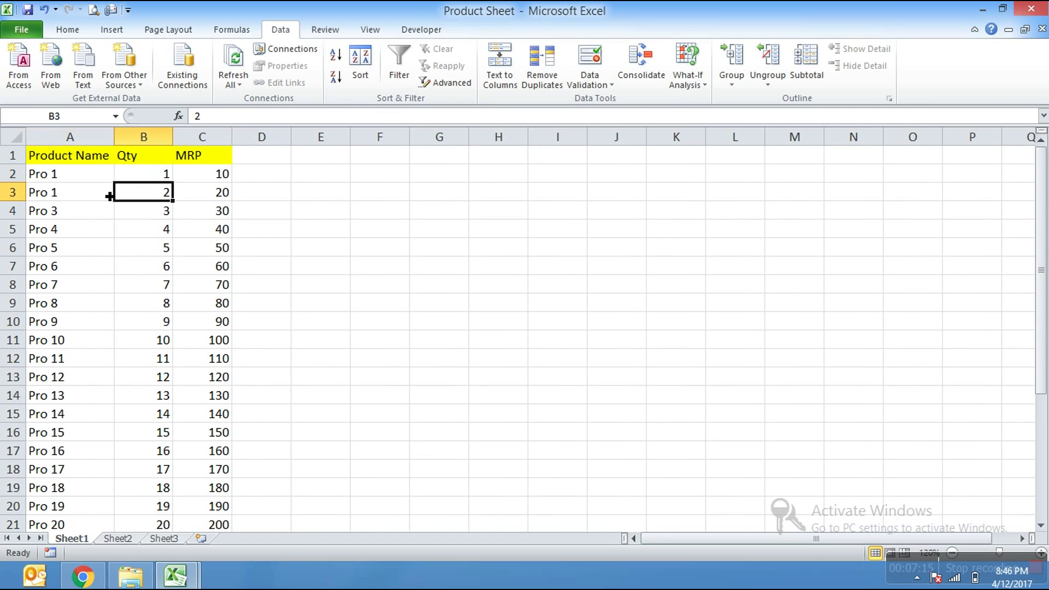
key("ctrl+Tab")
key("ctrl+Tab")
left_click(76, 179)
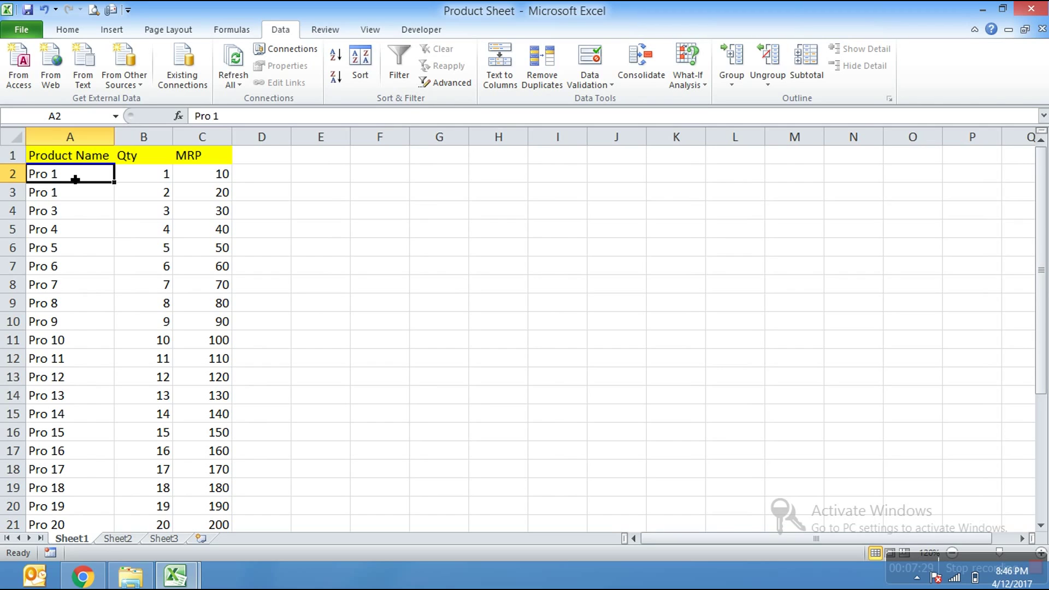
key("ctrl+Tab")
key("Down")
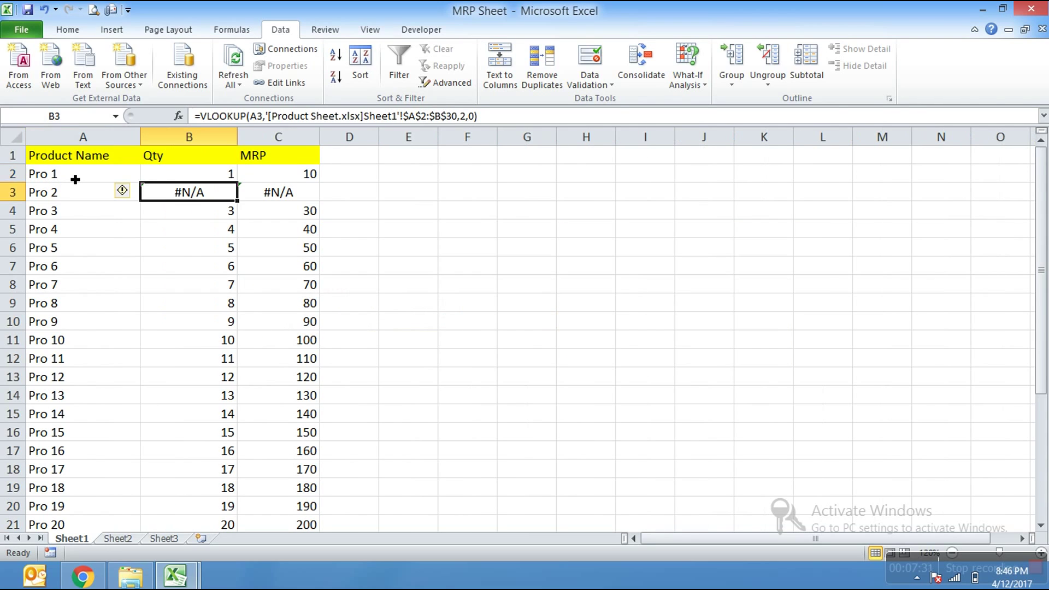
key("Left")
key("ctrl+Tab")
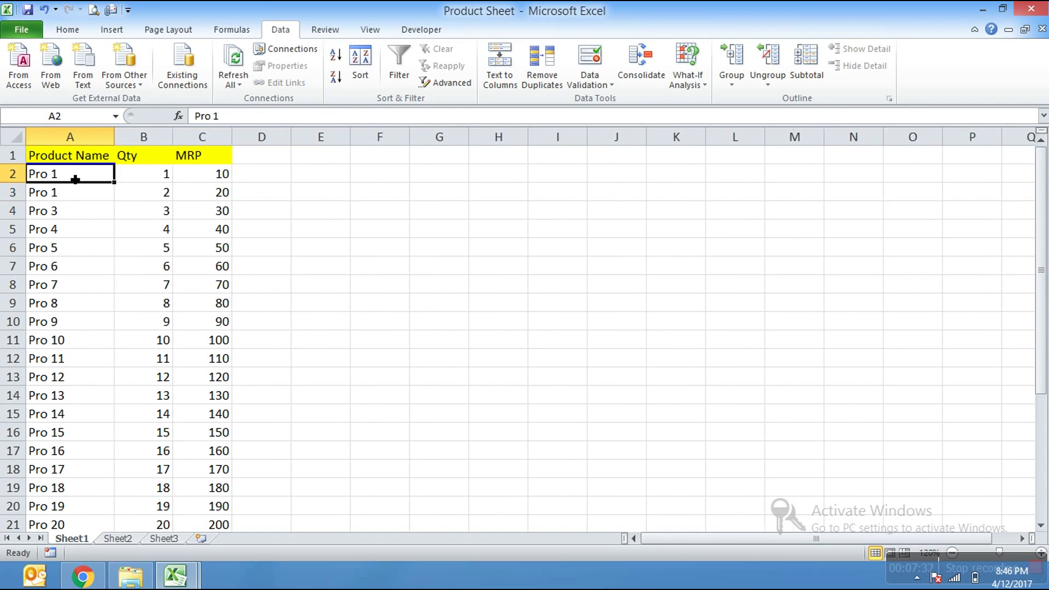
Step: Fill Pro 1 from A2 down the Product Sheet's Product Name column and check the lookup results in the MRP Sheet
left_click(109, 198)
left_click_drag(110, 177, 110, 198)
double_click(118, 208)
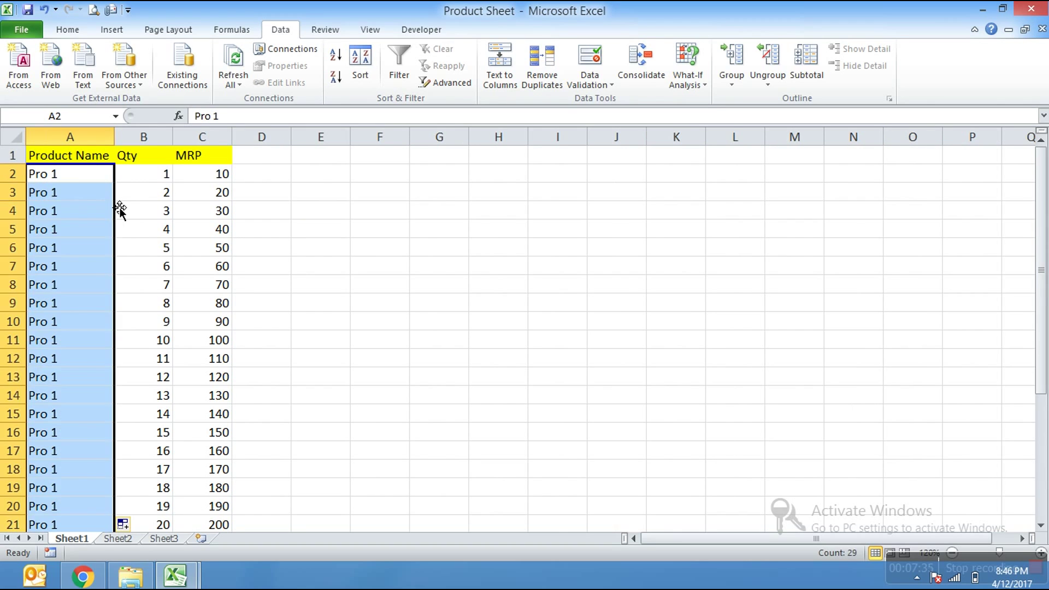
key("ctrl+Tab")
key("ctrl+Down")
key("ctrl+Home")
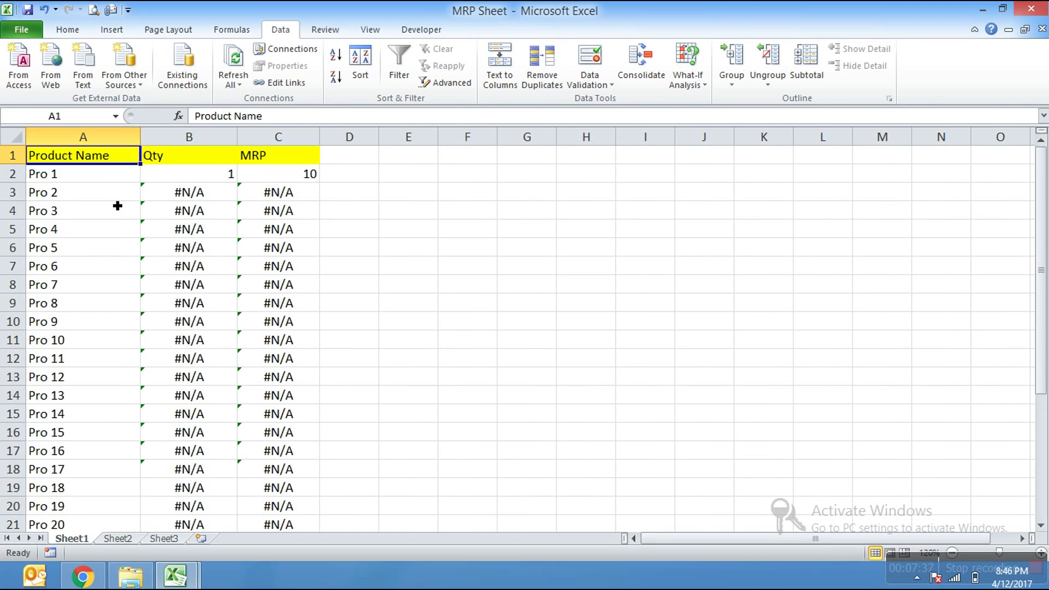
key("Down")
key("Right")
Step: Set the Qty in B2 of the Product Sheet to 5 and check the Pro 1 lookup in the MRP Sheet
key("ctrl+Tab")
key("Down")
key("Right")
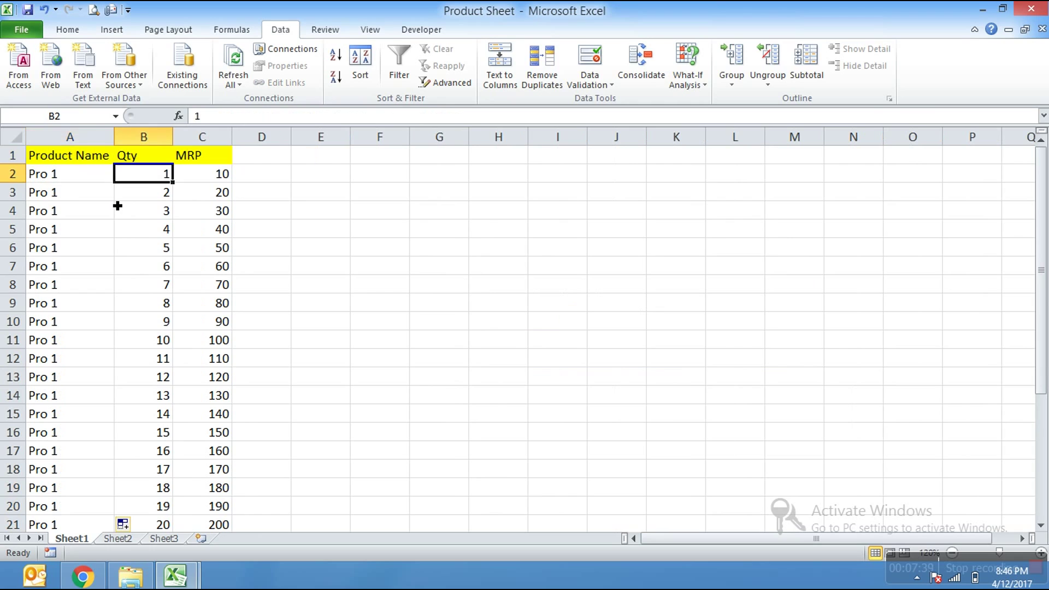
type("5")
key("Return")
key("ctrl+Tab")
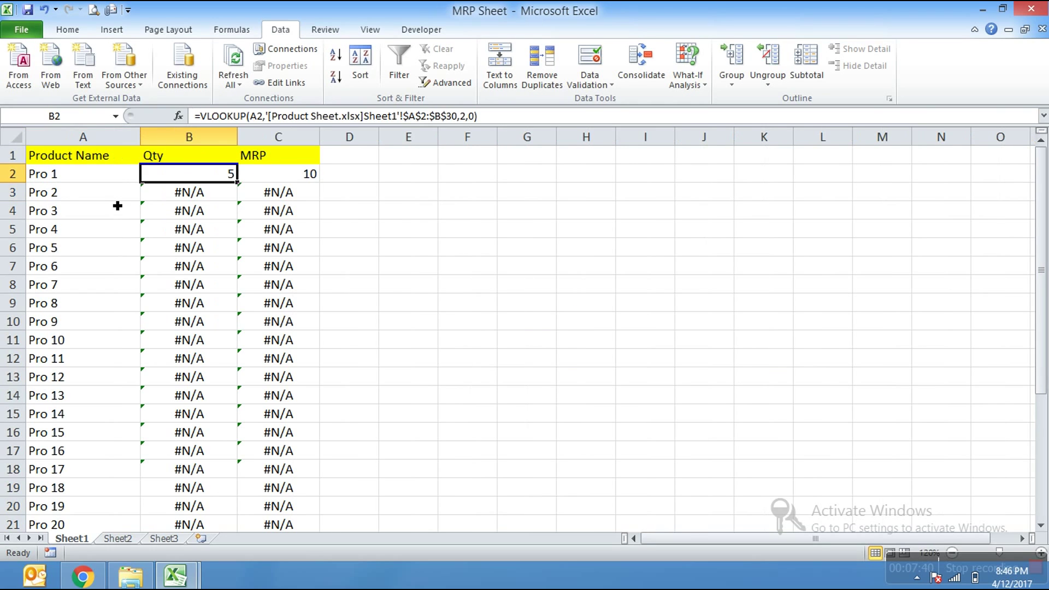
key("ctrl+Tab")
key("Left")
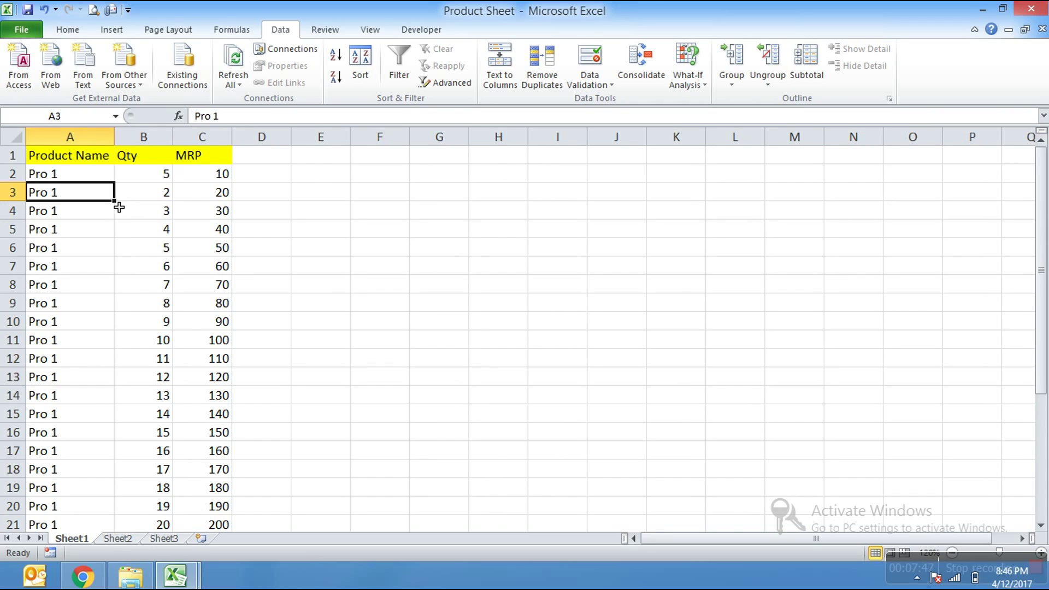
key("ctrl+Tab")
key("ctrl+Tab")
Step: Undo the Qty edit, the Pro 1 fill and the copied product name in the Product Sheet, and return to the MRP Sheet
key("ctrl+z")
key("ctrl+z")
key("ctrl+z")
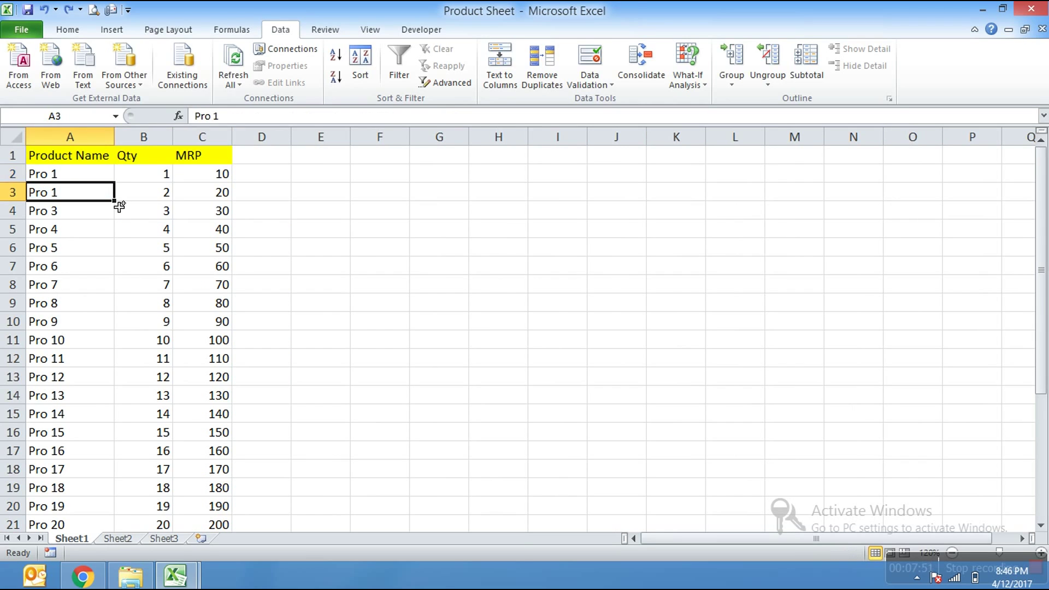
key("ctrl+z")
key("Escape")
key("ctrl+Tab")
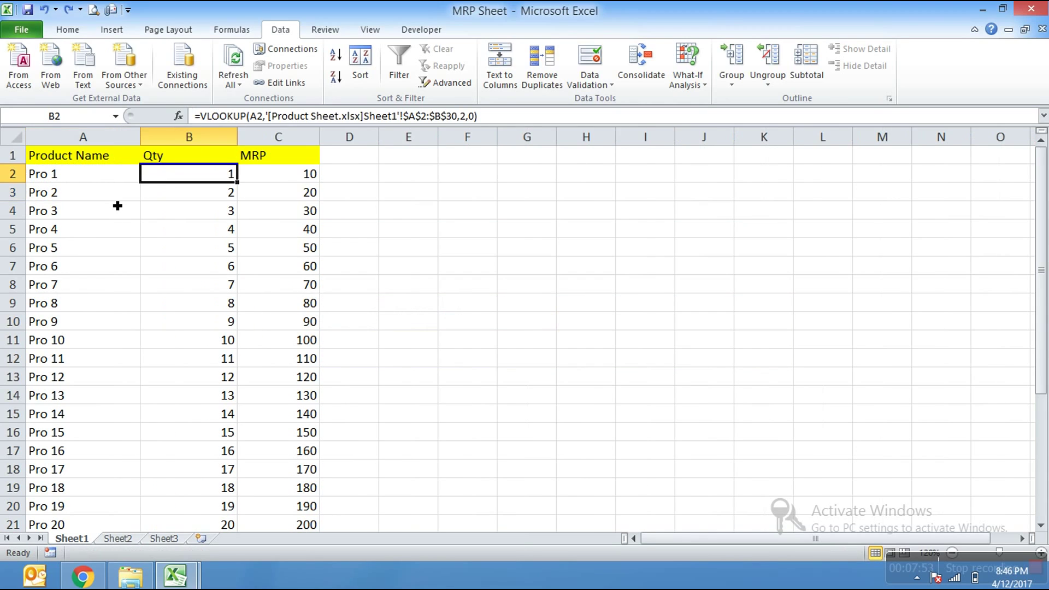
Step: Review the looked-up Qty values down to the last product in the MRP Sheet and the MRP formula in C2
key("ctrl+Tab")
key("Up")
key("ctrl+Tab")
key("ctrl+Down")
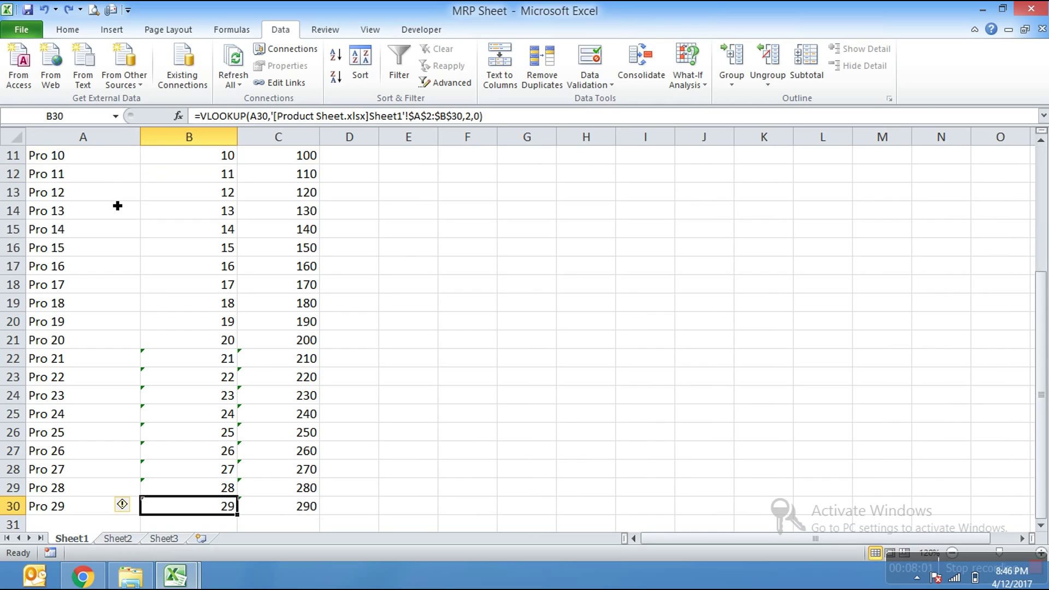
key("ctrl+Up")
key("ctrl+Down")
key("ctrl+Up")
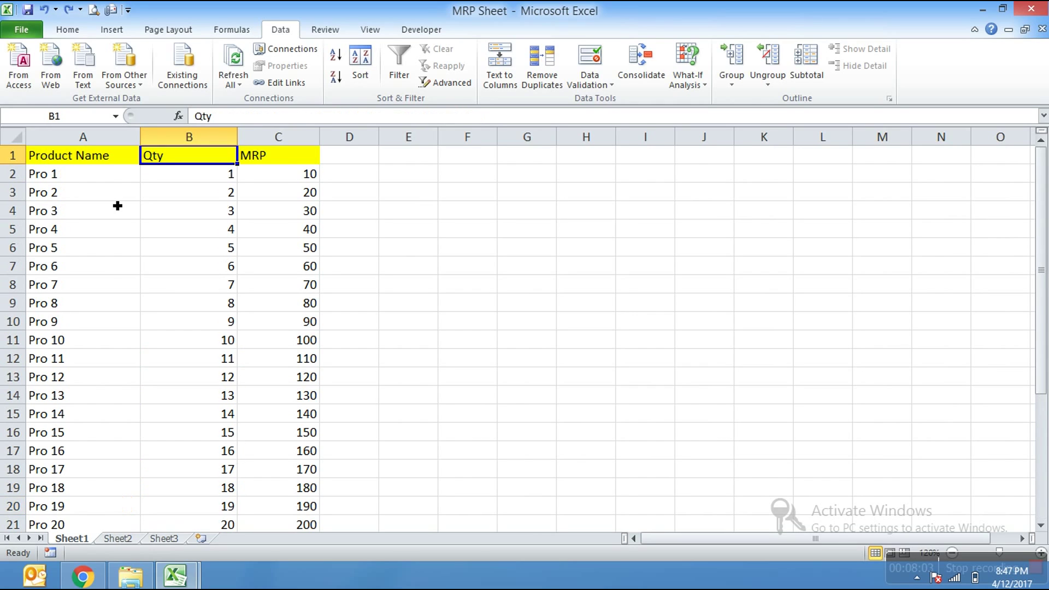
key("Down")
key("Right")
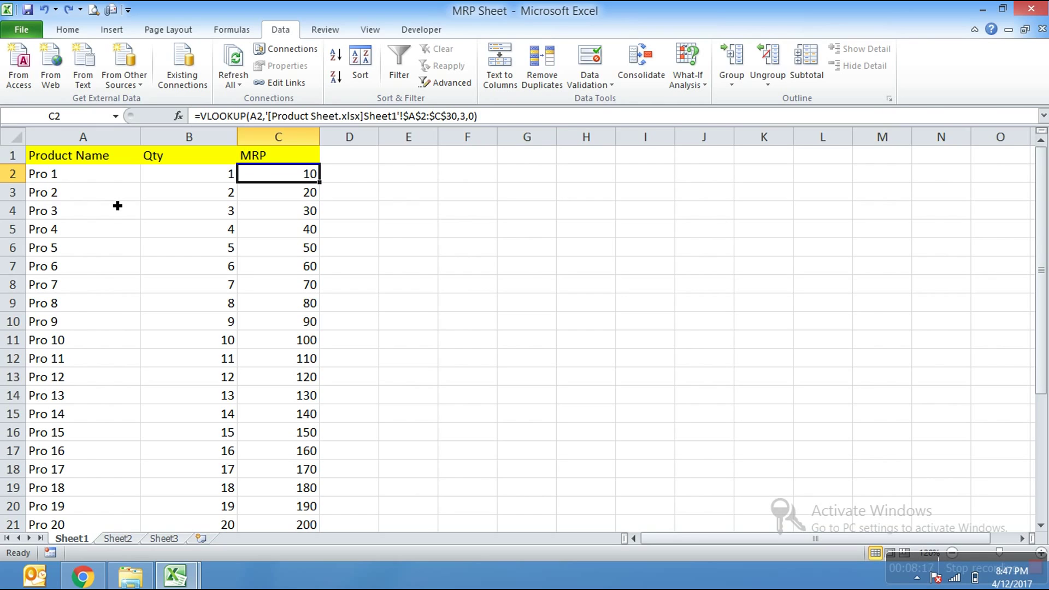
Step: Start a VLOOKUP in D2 of the Product Sheet with A2 as the lookup value
key("alt+Tab")
key("Up")
key("Right")
key("Right")
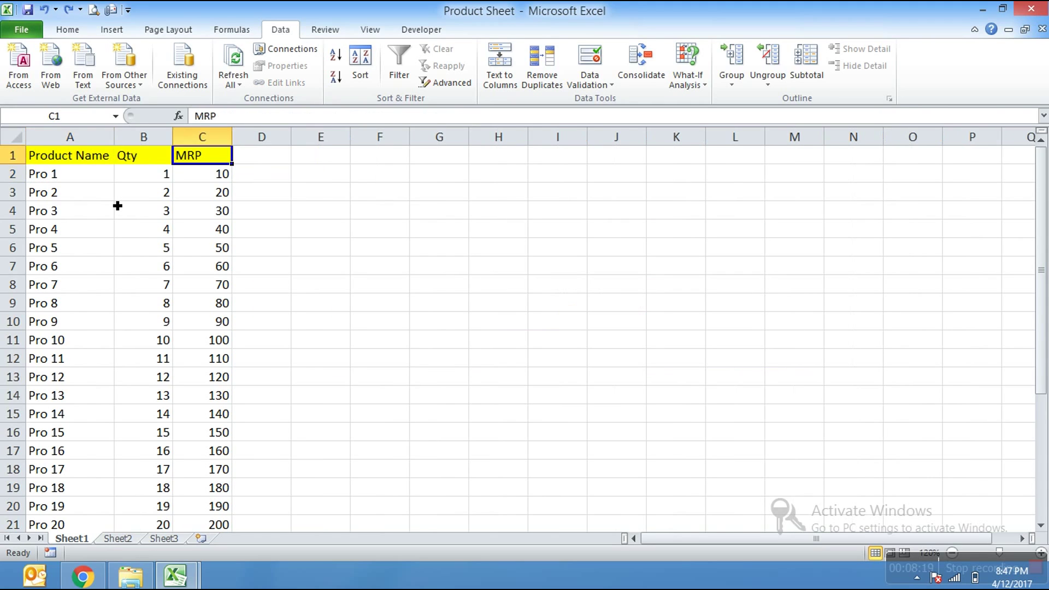
key("Right")
key("Right")
key("Down")
key("Left")
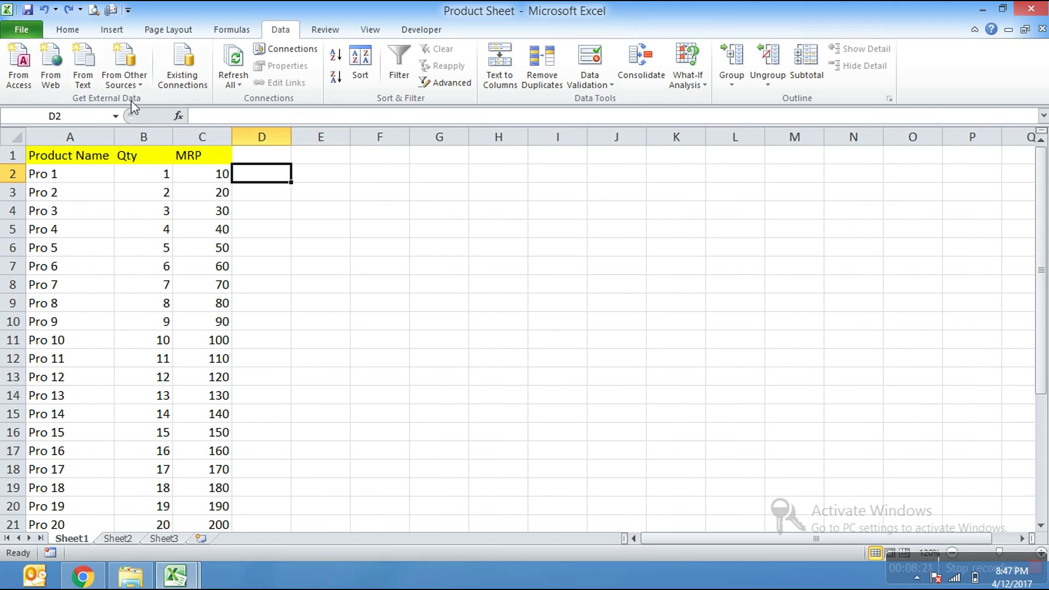
left_click(178, 116)
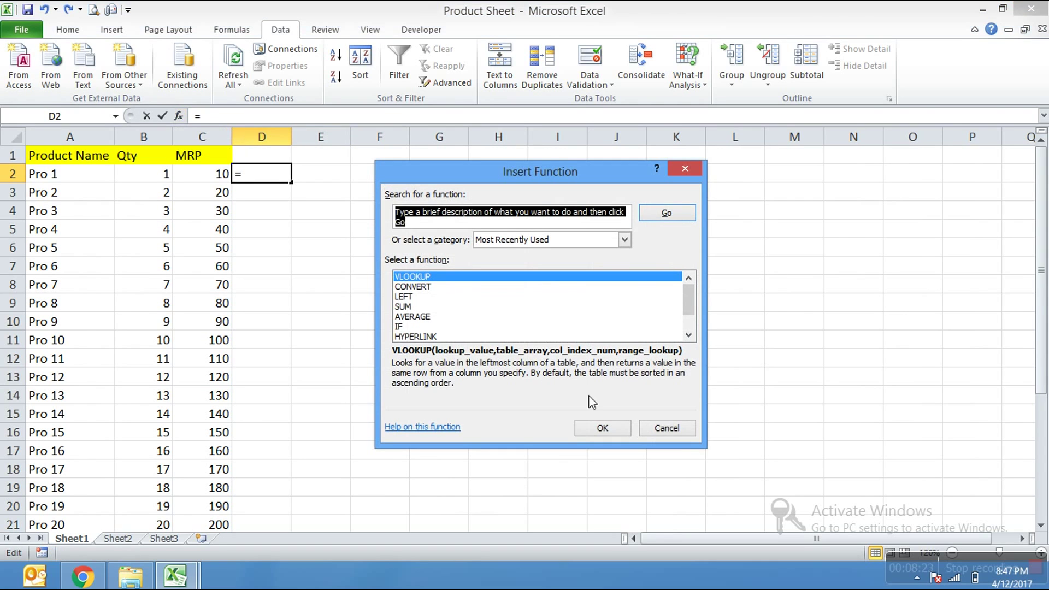
left_click(603, 426)
left_click(104, 175)
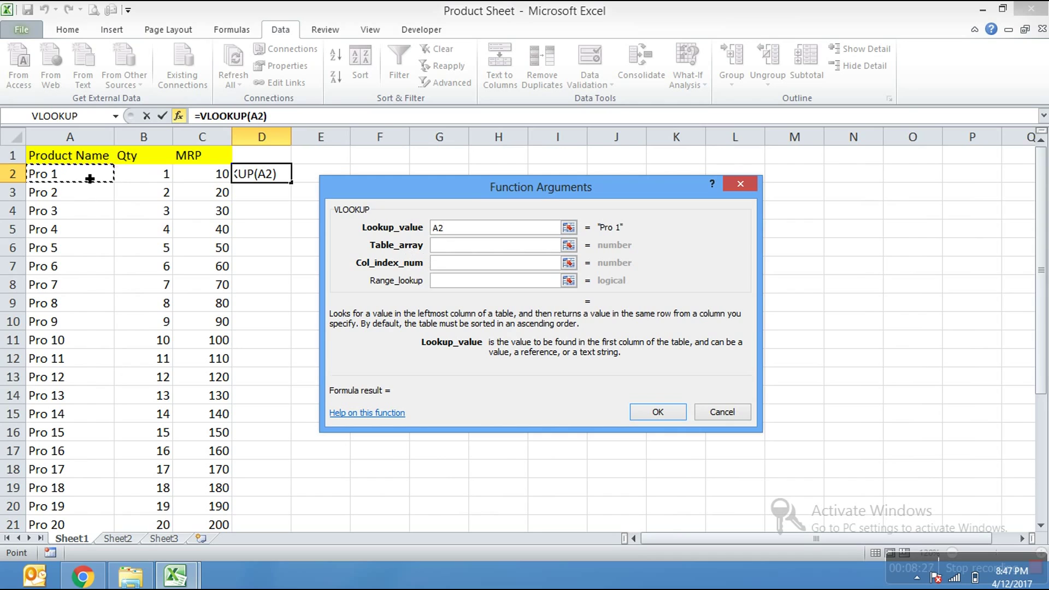
Step: Set the VLOOKUP's table array to $A$2:$C$30 on Sheet1 of the MRP Sheet workbook
left_click(490, 251)
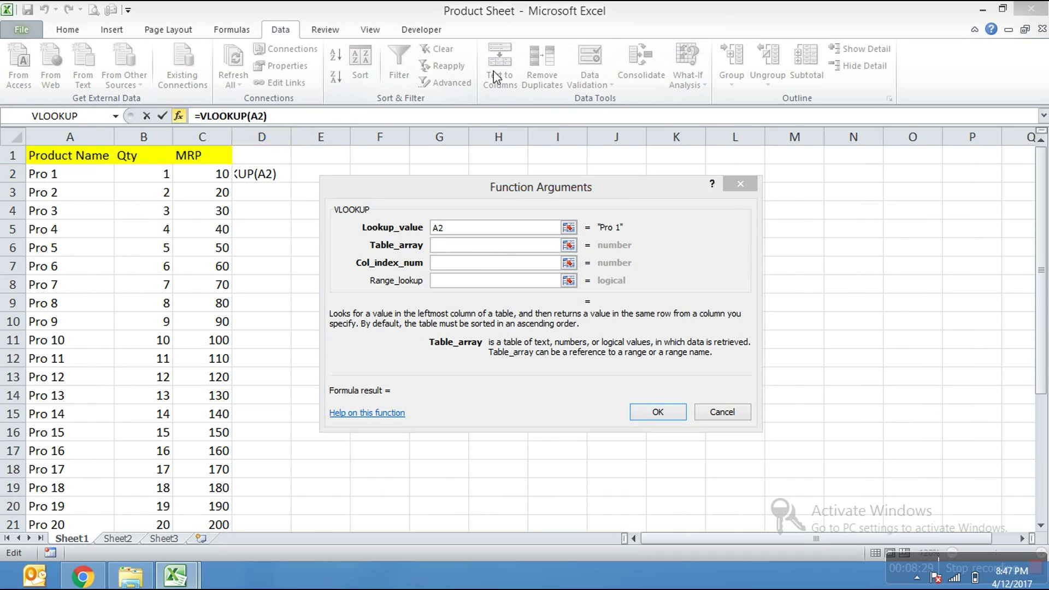
key("ctrl+Tab")
left_click(86, 180)
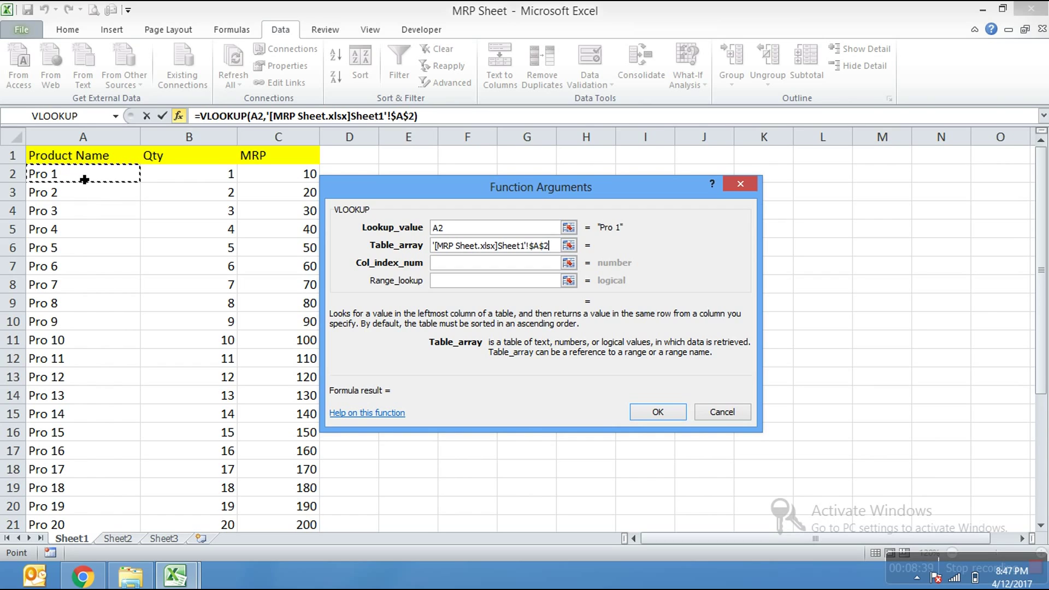
key("shift+Right")
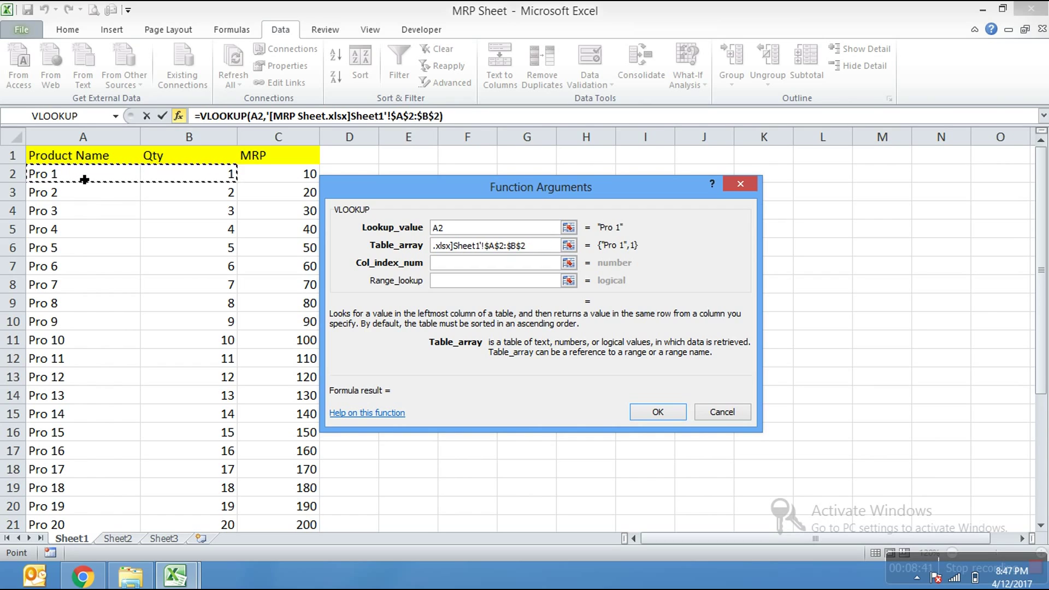
key("shift+Right")
key("ctrl+shift+Down")
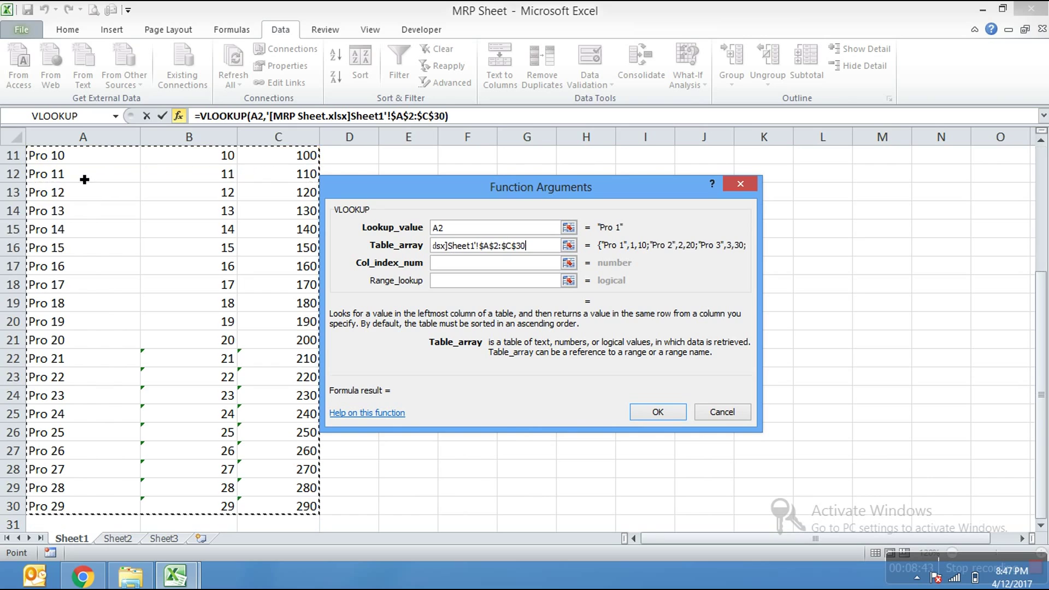
key("ctrl+Home")
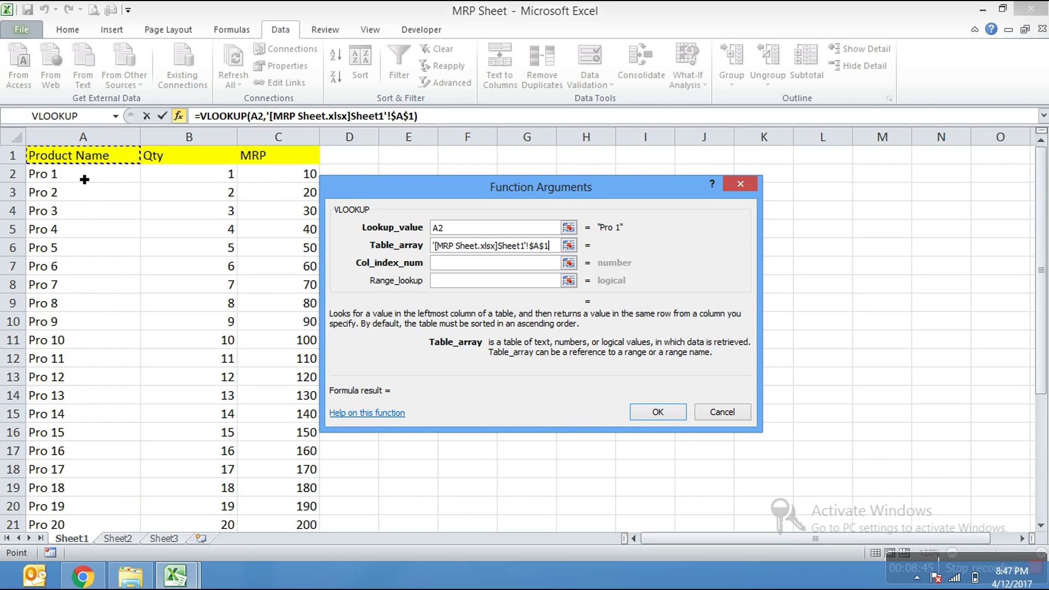
key("Down")
key("shift+Right")
key("shift+Right")
key("ctrl+shift+Down")
key("Tab")
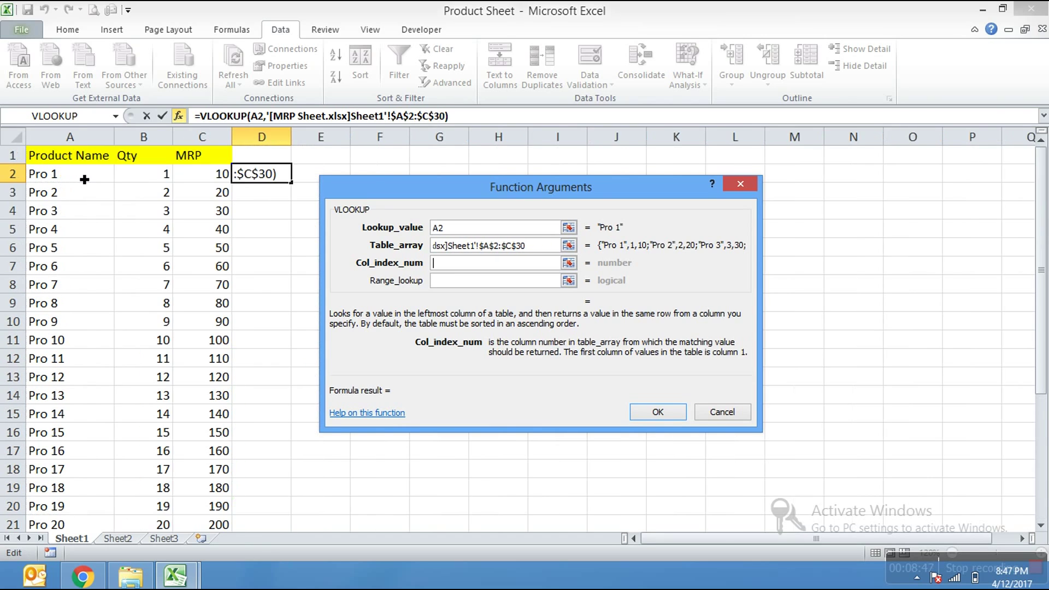
Step: Complete the VLOOKUP with column index 3 and range lookup 0, and fill it down column D to the last product
type("3")
key("Tab")
type("0")
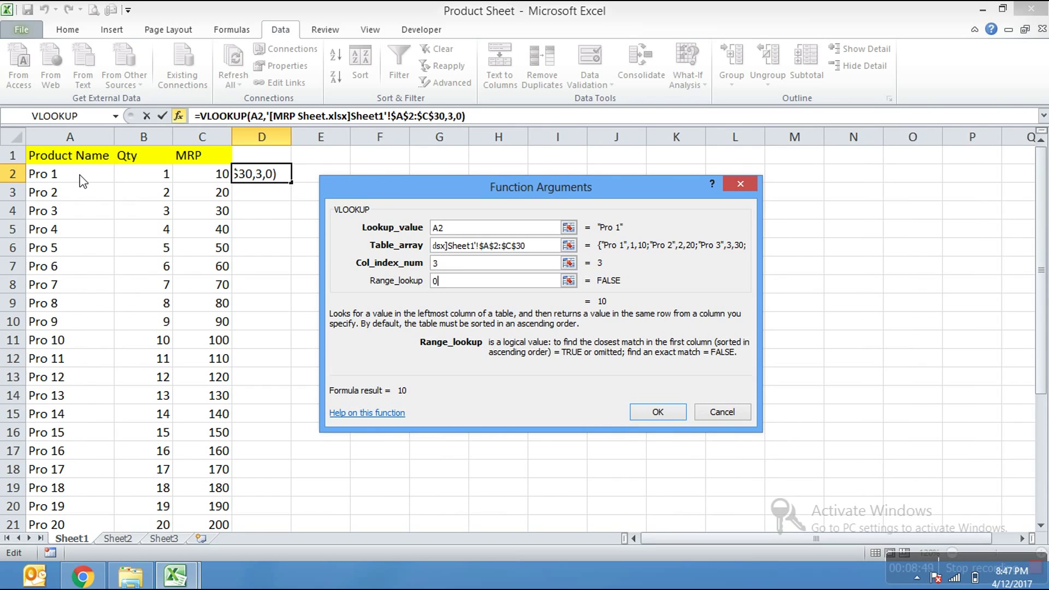
key("Return")
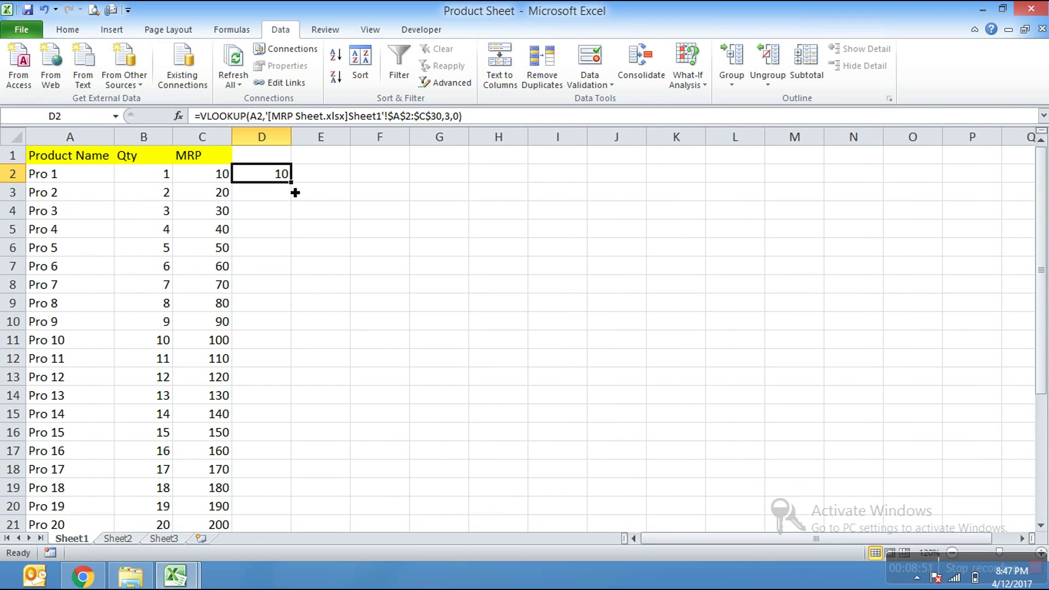
left_click_drag(292, 182, 284, 496)
scroll(284, 496, "up", 4)
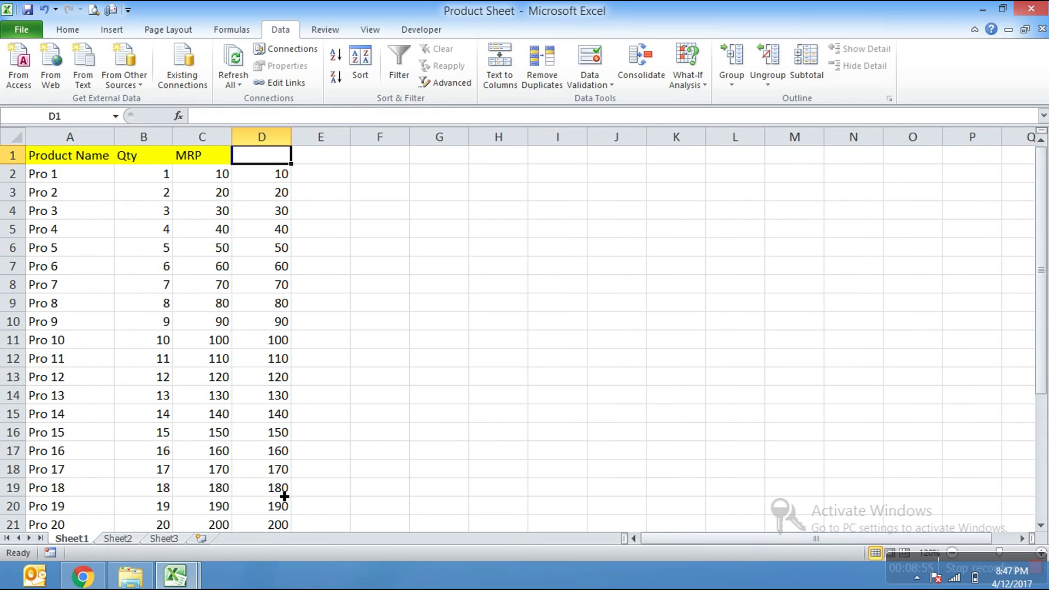
Step: Enter the comparison formula =D2-C2 in E2 of the Product Sheet and fill it down column E
key("Right")
type("=D2")
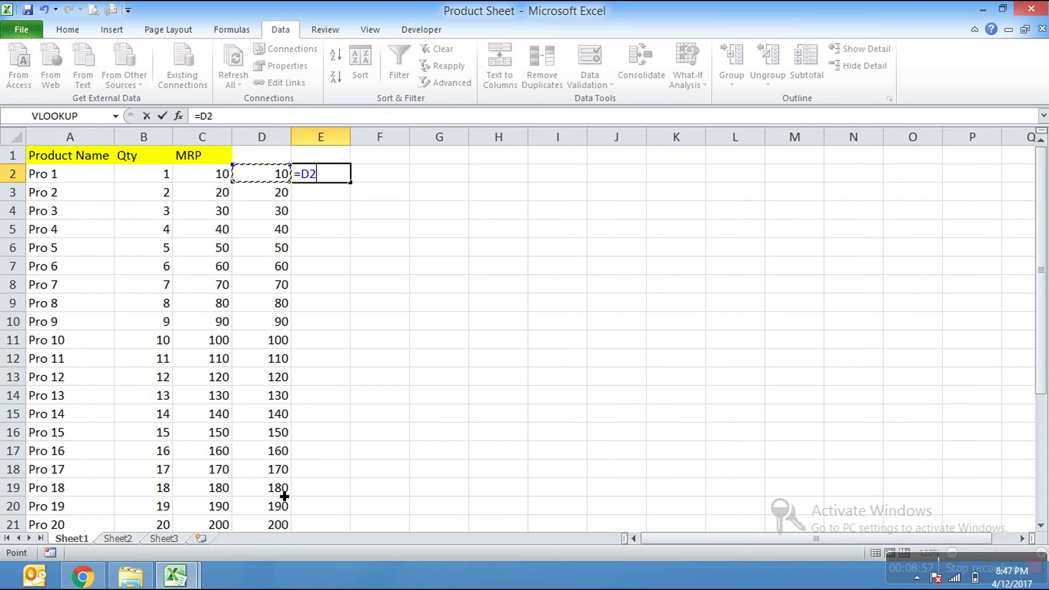
type("-C2")
key("ctrl+Return")
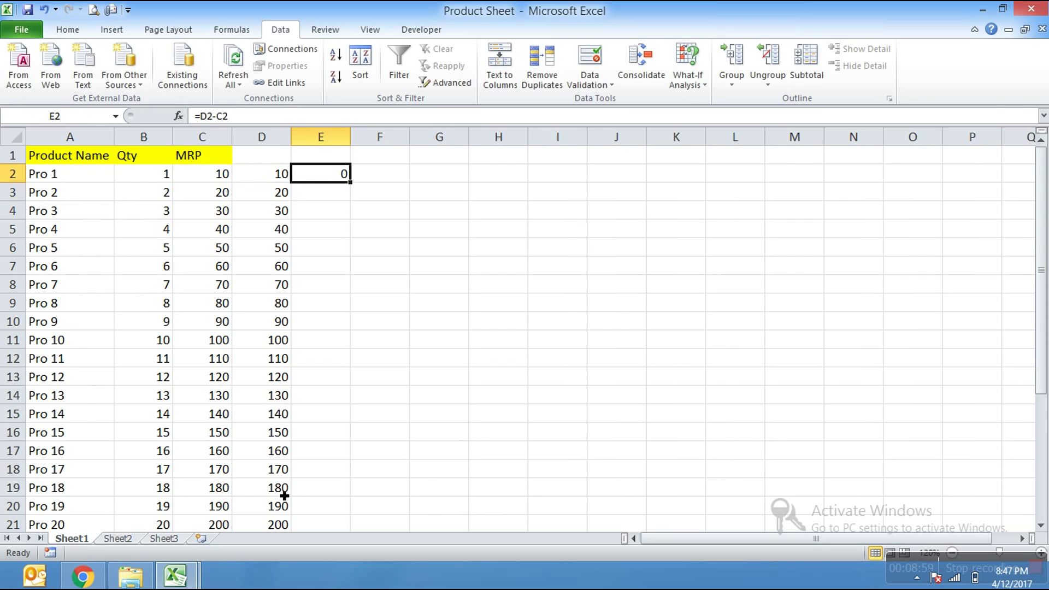
double_click(353, 184)
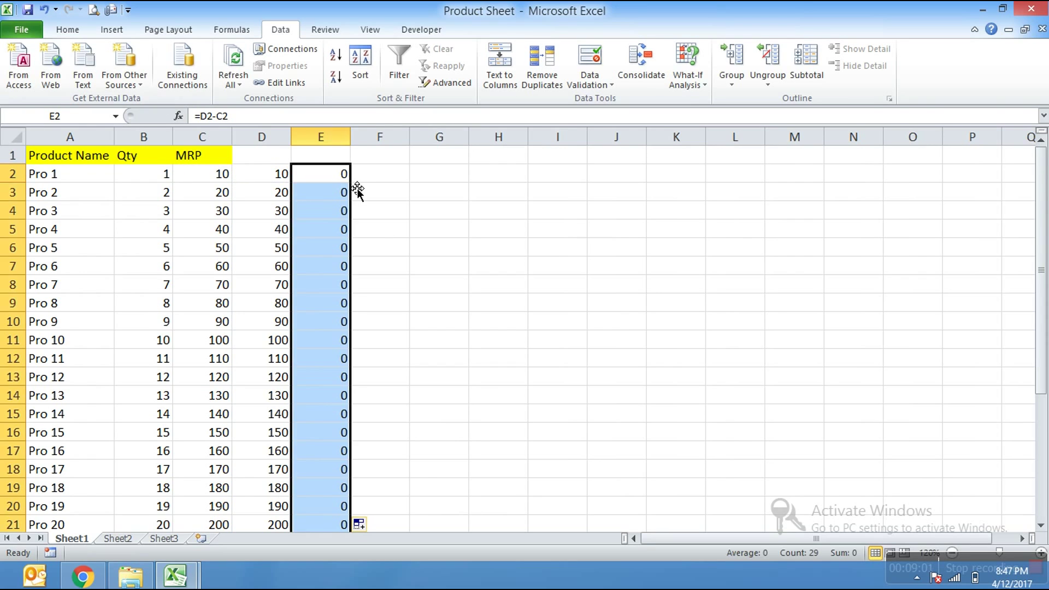
key("Left")
key("Right")
Step: Filter the header row temporarily to check which difference values occur in column E, and remove the filter
key("Up")
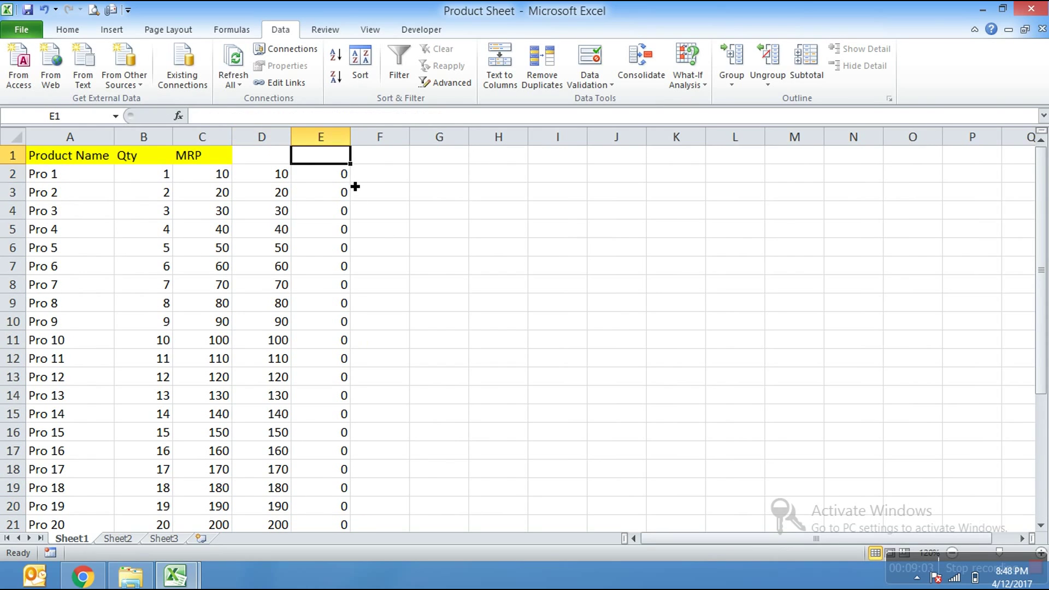
key("ctrl+shift+l")
key("alt+Down")
key("Escape")
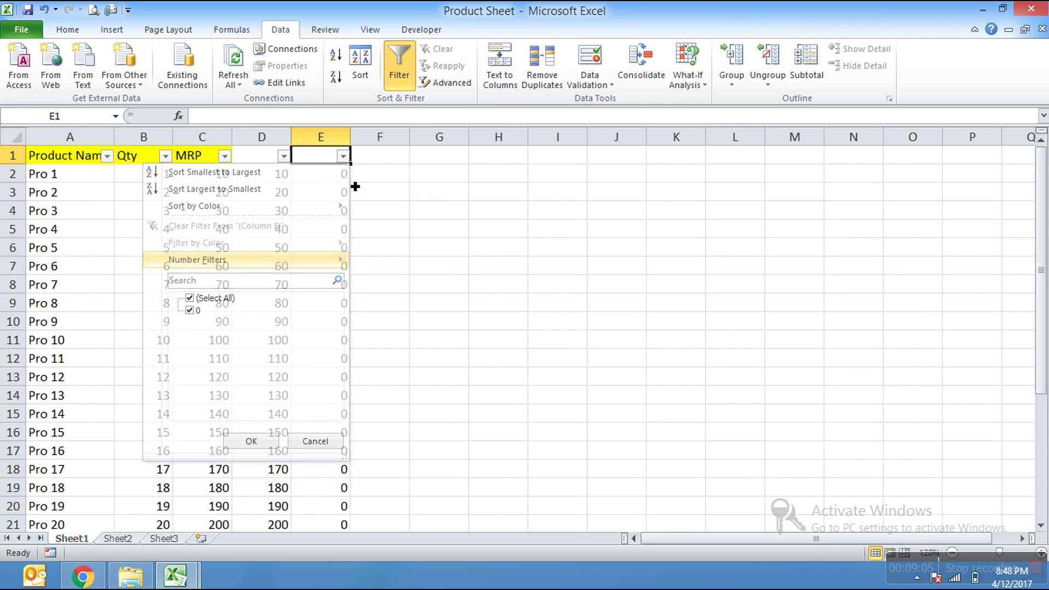
key("ctrl+shift+l")
Step: Clear the reverse lookup and difference formulas from D2:E30 in the Product Sheet
key("Down")
key("Left")
key("shift+Right")
key("Right")
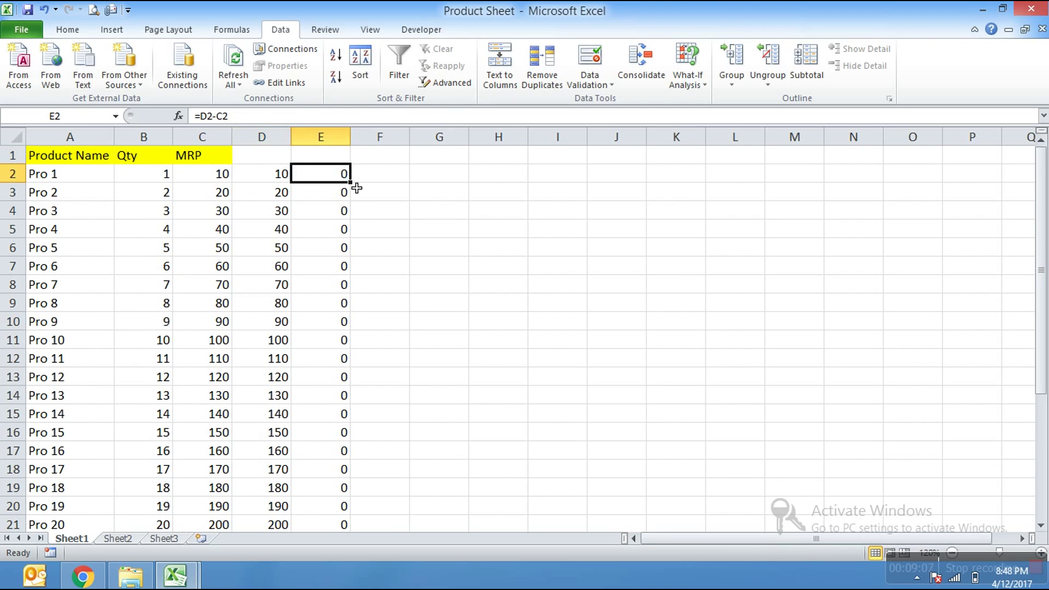
key("Left")
key("shift+Right")
key("ctrl+shift+Down")
key("Delete")
key("Up")
key("Left")
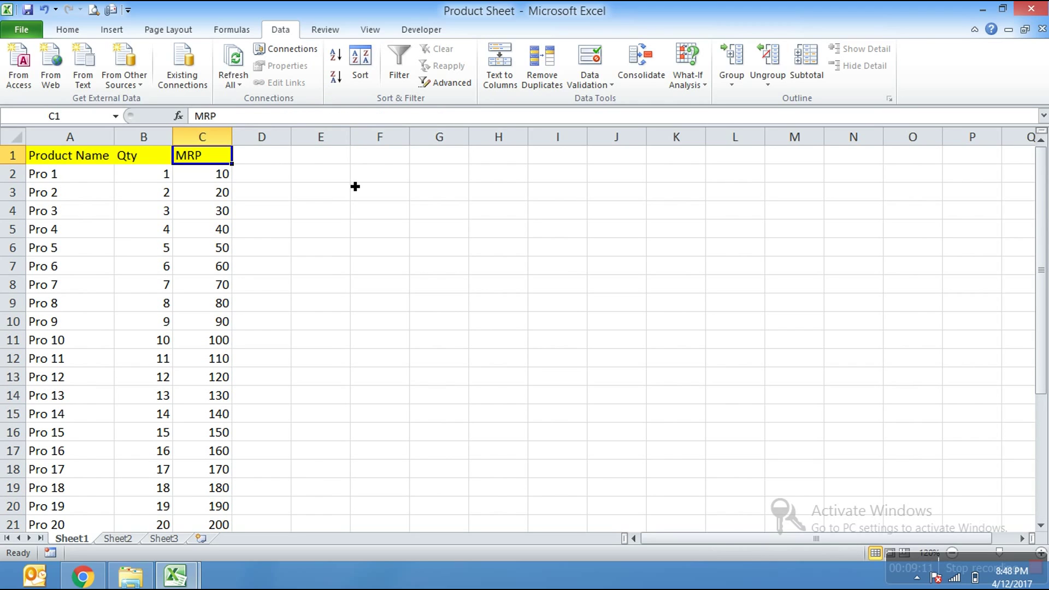
key("alt+Tab")
key("ctrl+Up")
key("Down")
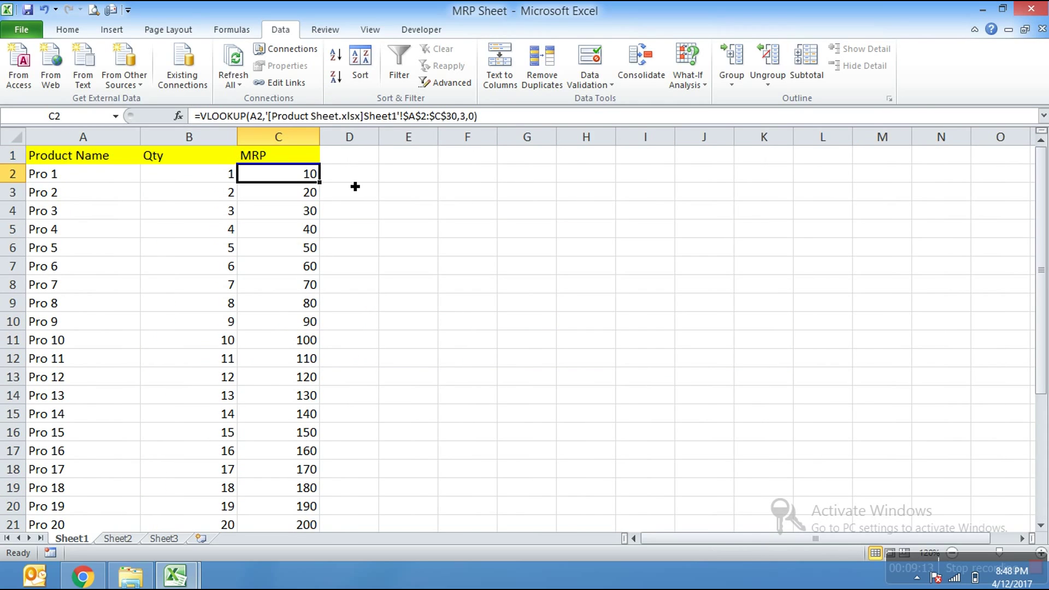
type("=v")
key("Tab")
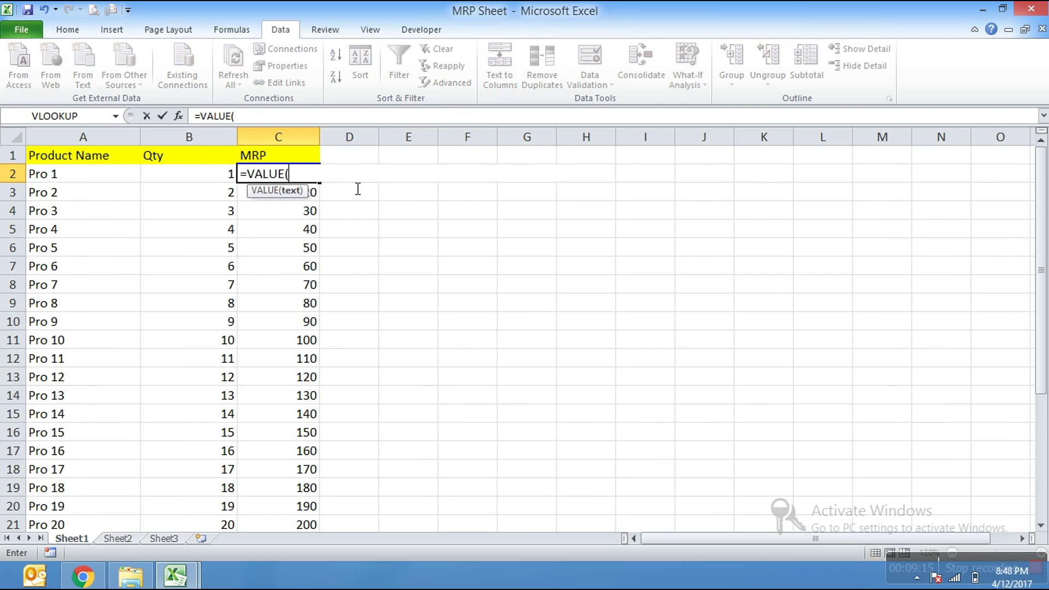
key("Escape")
type("=vl")
key("Tab")
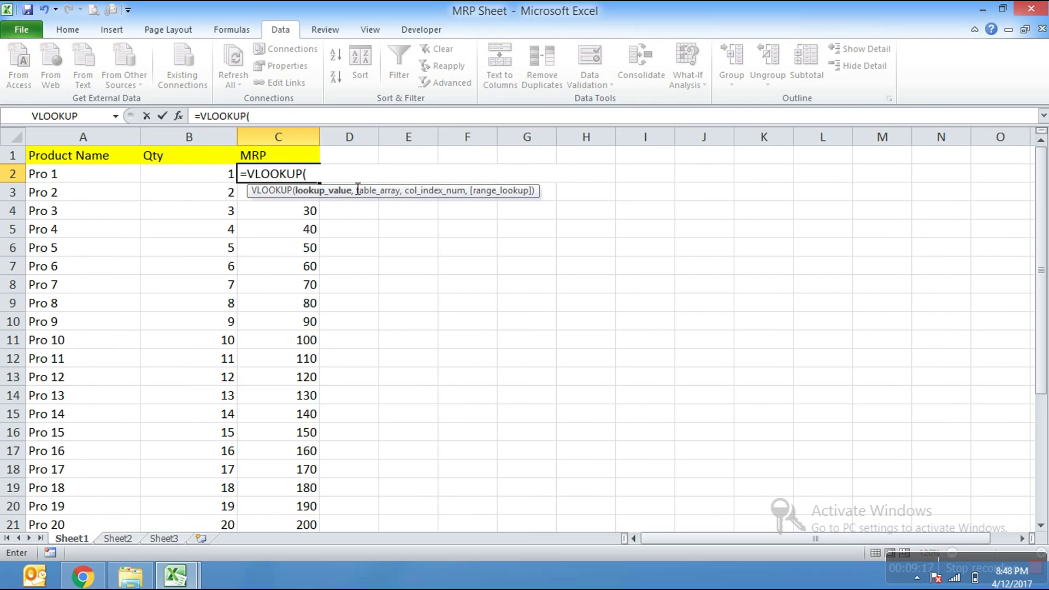
key("Escape")
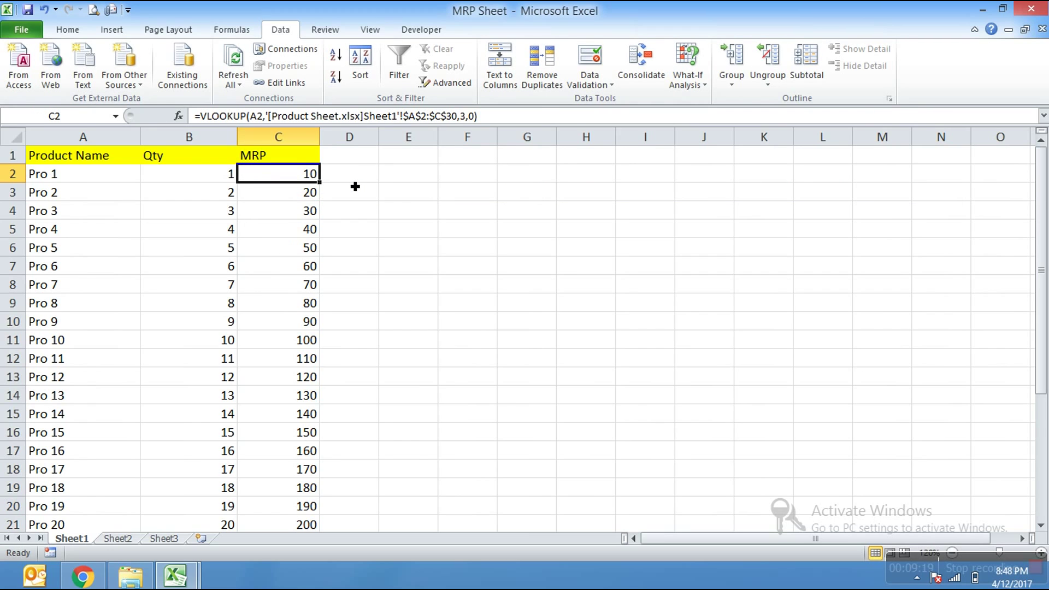
Step: Review the MRP and Product Name columns of the MRP Sheet down to the last row
key("ctrl+Down")
key("ctrl+Up")
key("ctrl+Left")
key("ctrl+Down")
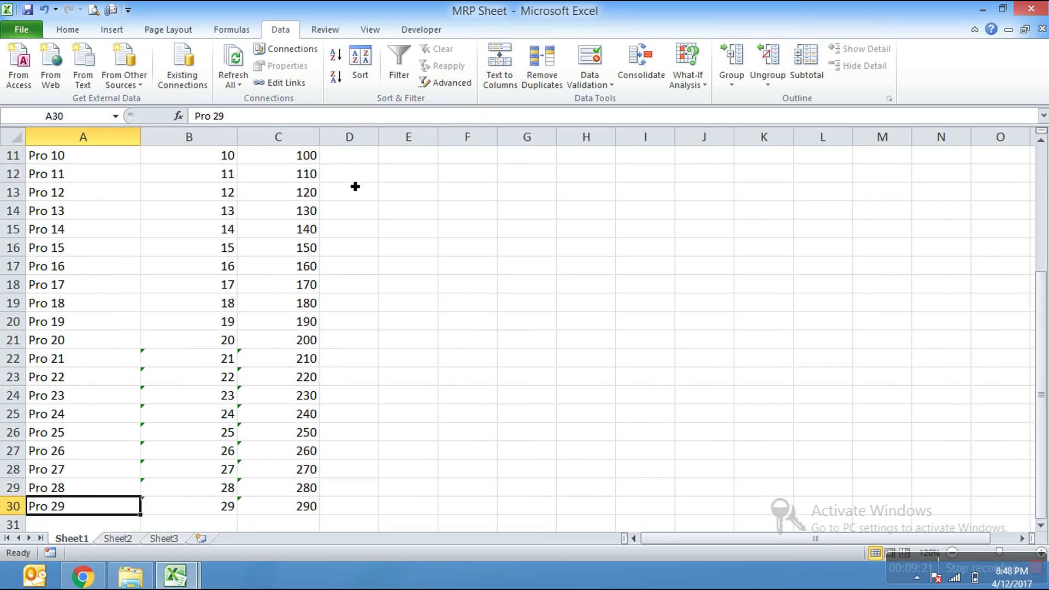
key("ctrl+Up")
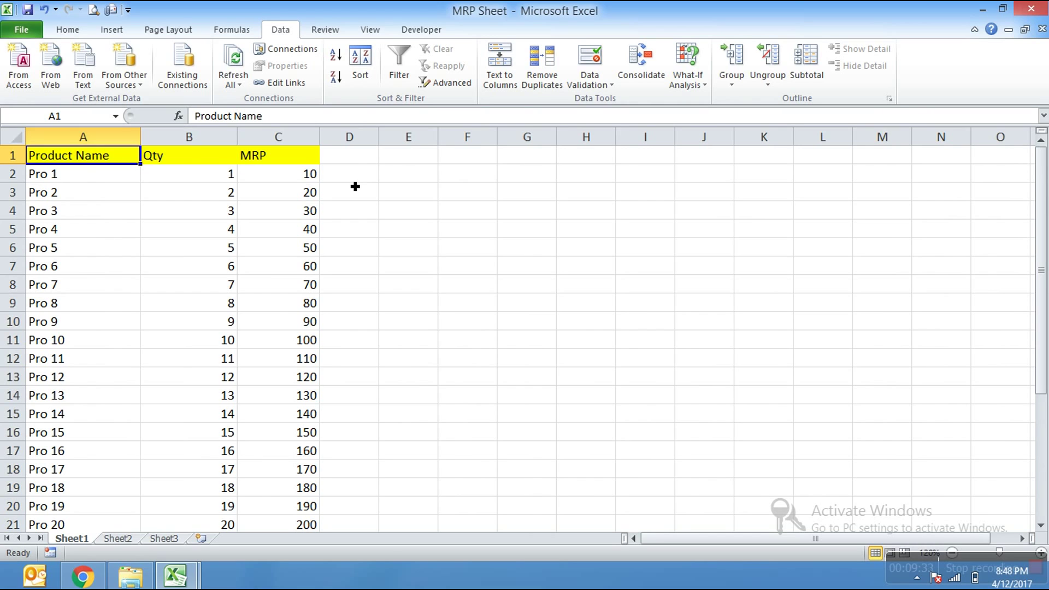
Step: Switch to Chrome and view the BasicTutorials4u YouTube channel page
left_click(82, 577)
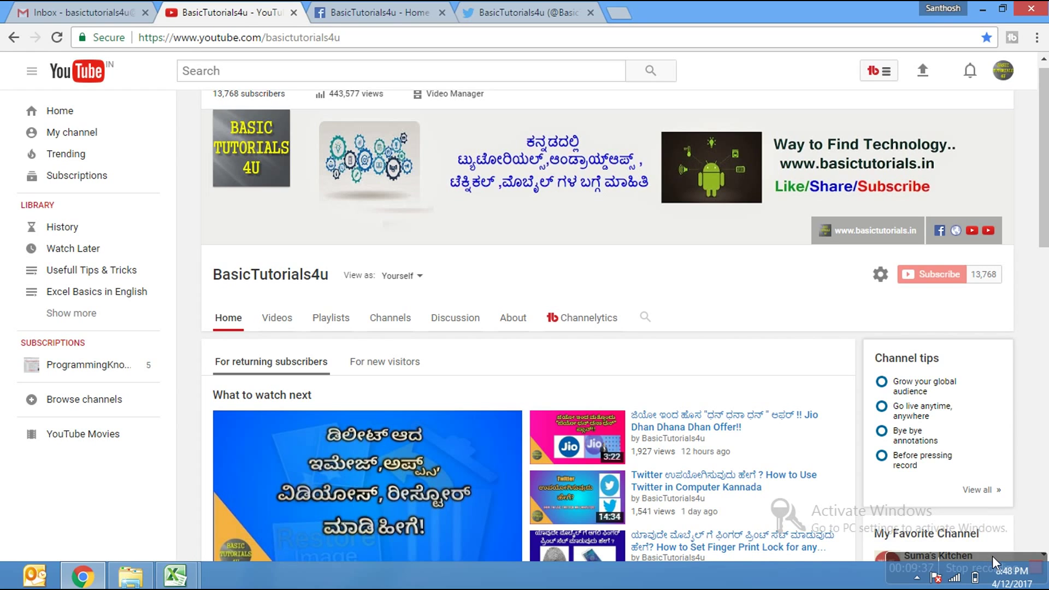
scroll(1047, 279, "down", 2)
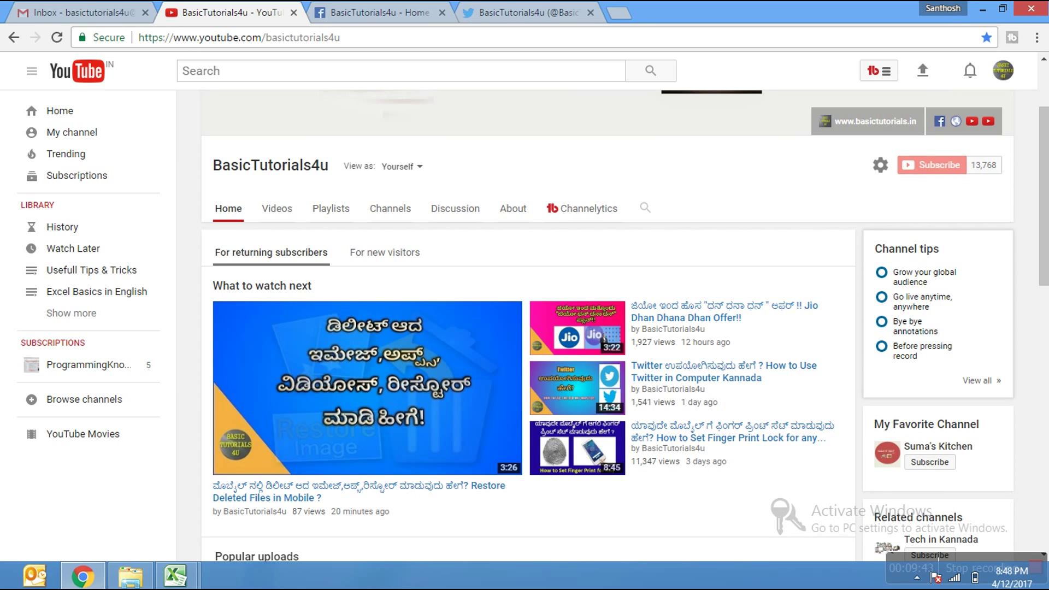
left_click(984, 568)
Step: Return to the Excel workbooks and check the last product row in the MRP Sheet
key("alt+Tab")
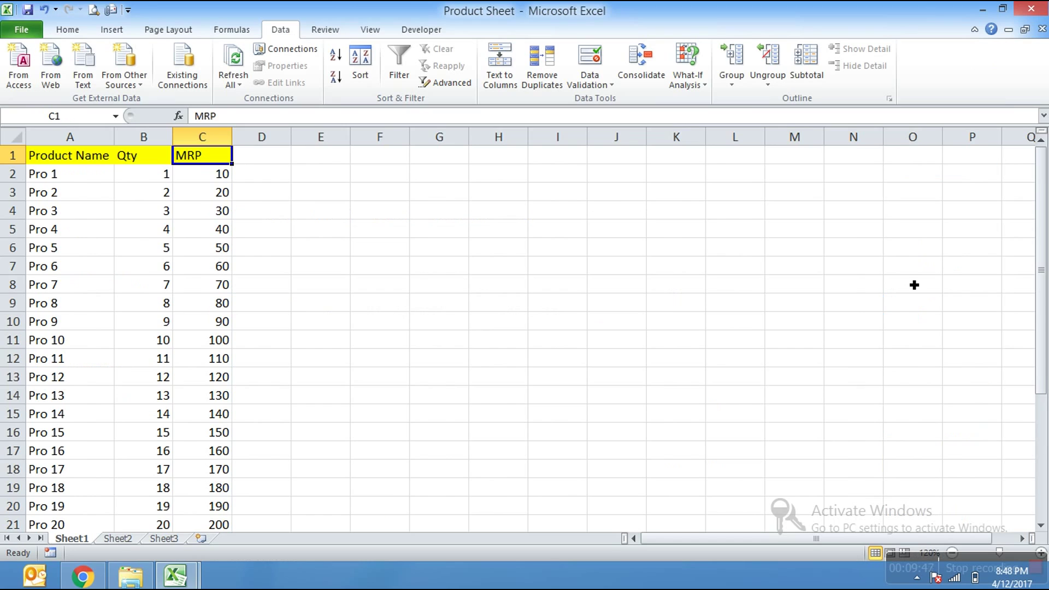
key("alt+Tab")
key("Tab")
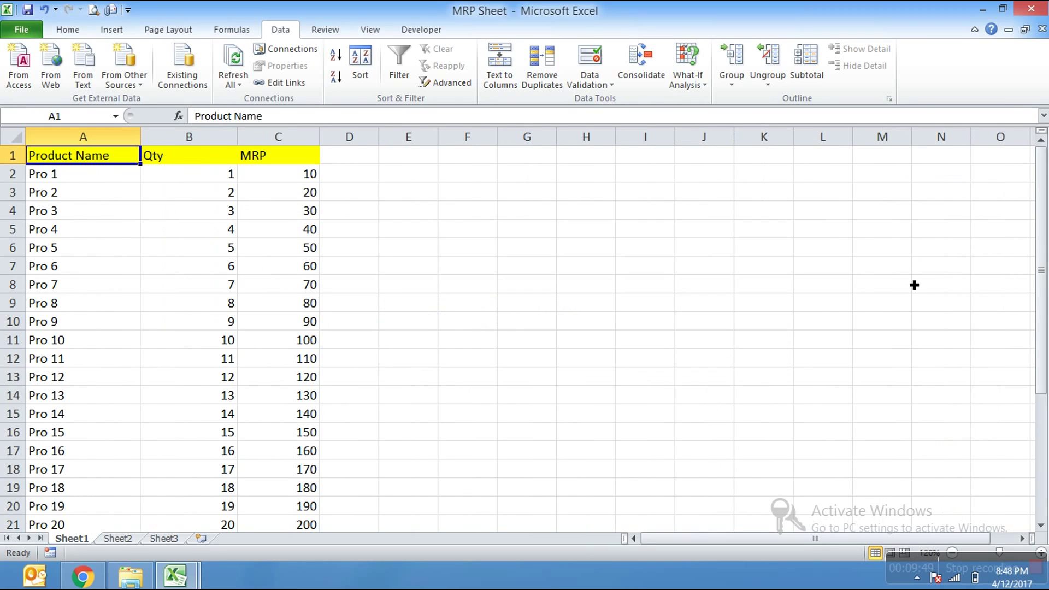
key("ctrl+Down")
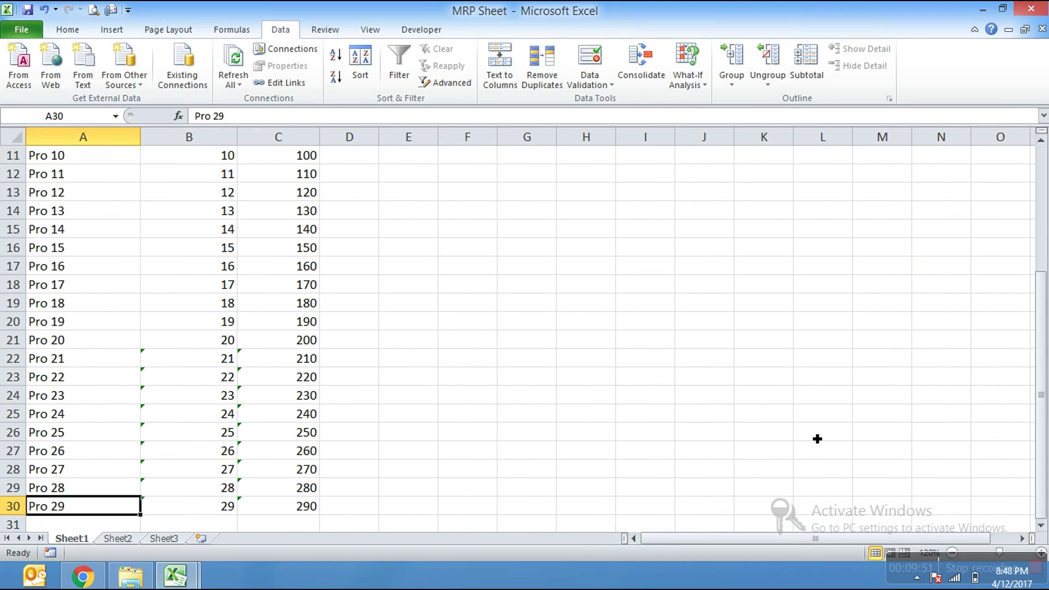
key("ctrl+Up")
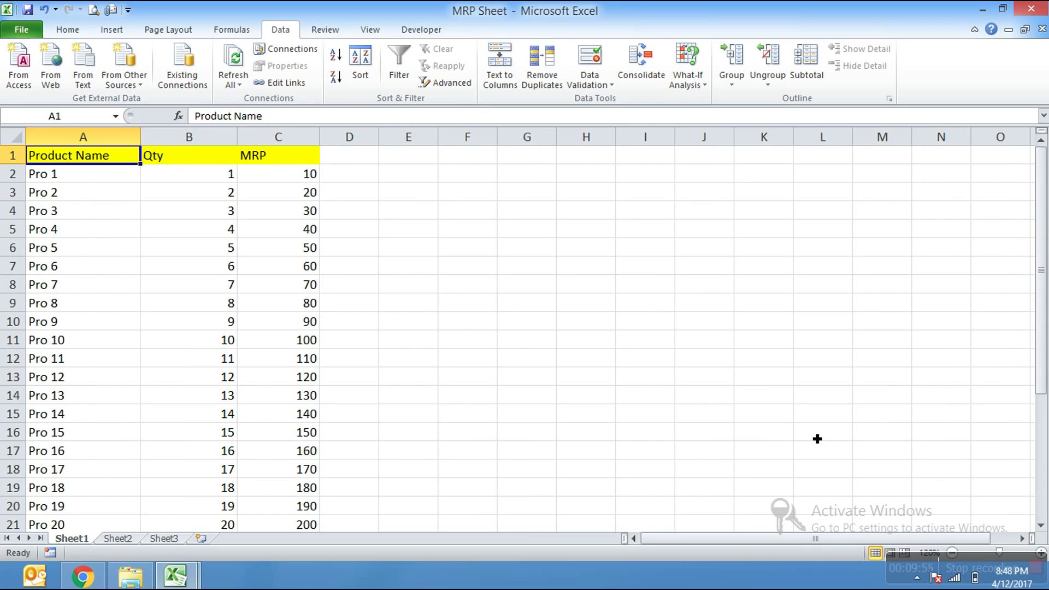
Step: Go through the Product Name column of the Product Sheet row by row
key("alt+Tab")
key("ctrl+Left")
key("ctrl+Down")
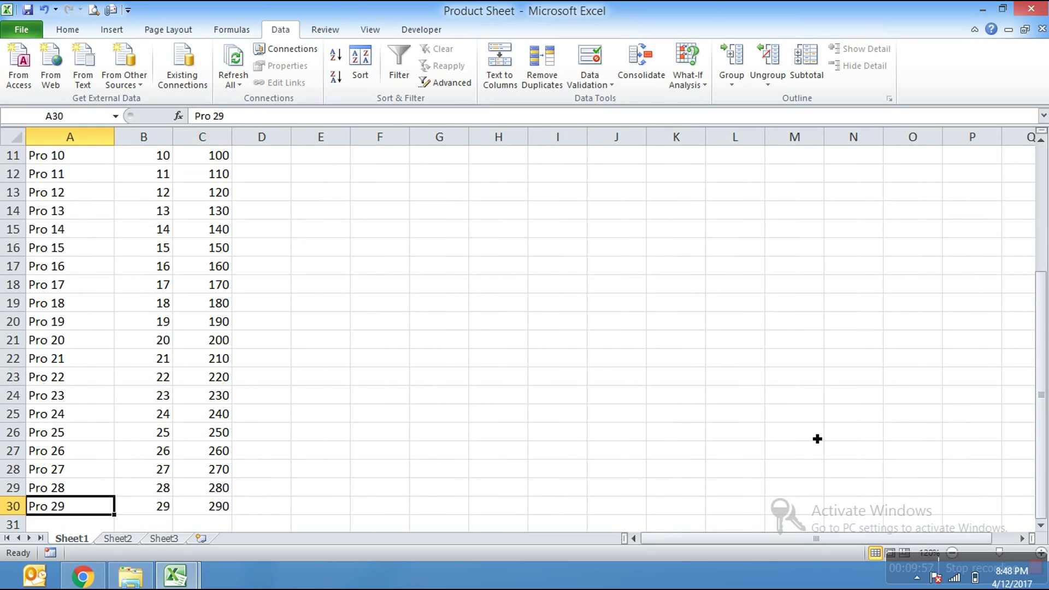
key("ctrl+Up")
key("Down")
key("Down")
key("Down")
key("Down")
key("Down")
key("Down")
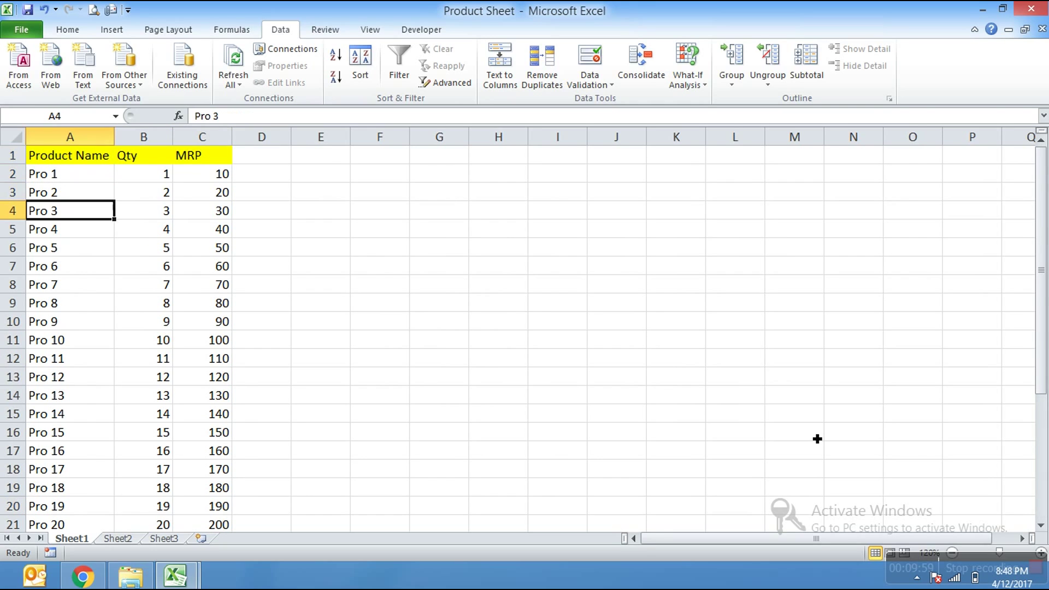
key("Down")
key("Down")
key("Down")
key("Down")
key("Down")
key("Down")
key("Down")
key("Down")
key("Down")
key("Down")
key("Down")
key("Down")
key("Down")
key("Down")
key("Down")
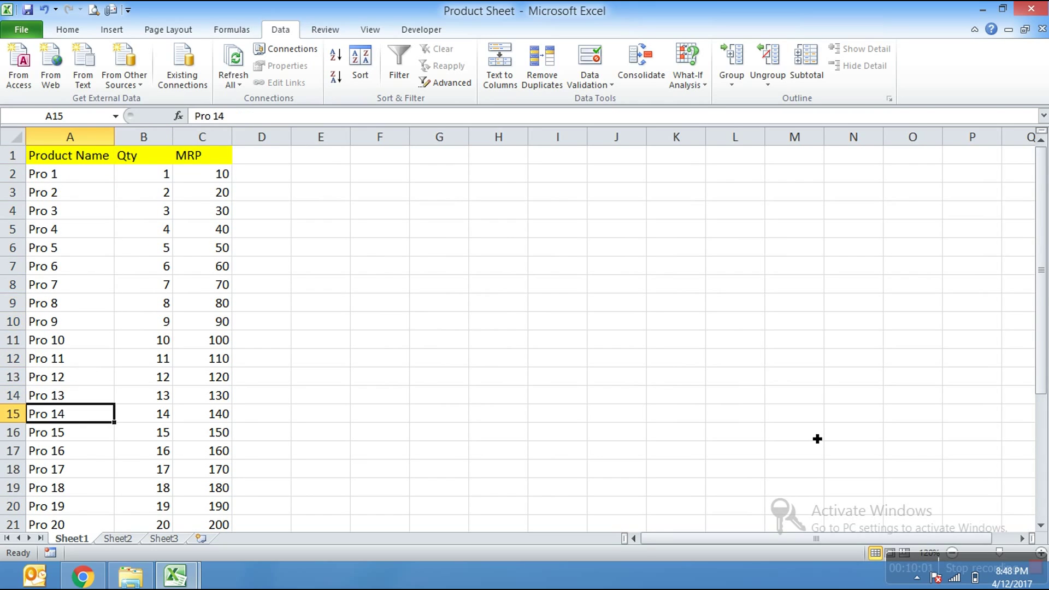
key("Down")
key("Down")
key("Down")
key("Down")
key("Down")
key("Down")
Step: Switch back to the YouTube channel page in Chrome
key("alt+Tab")
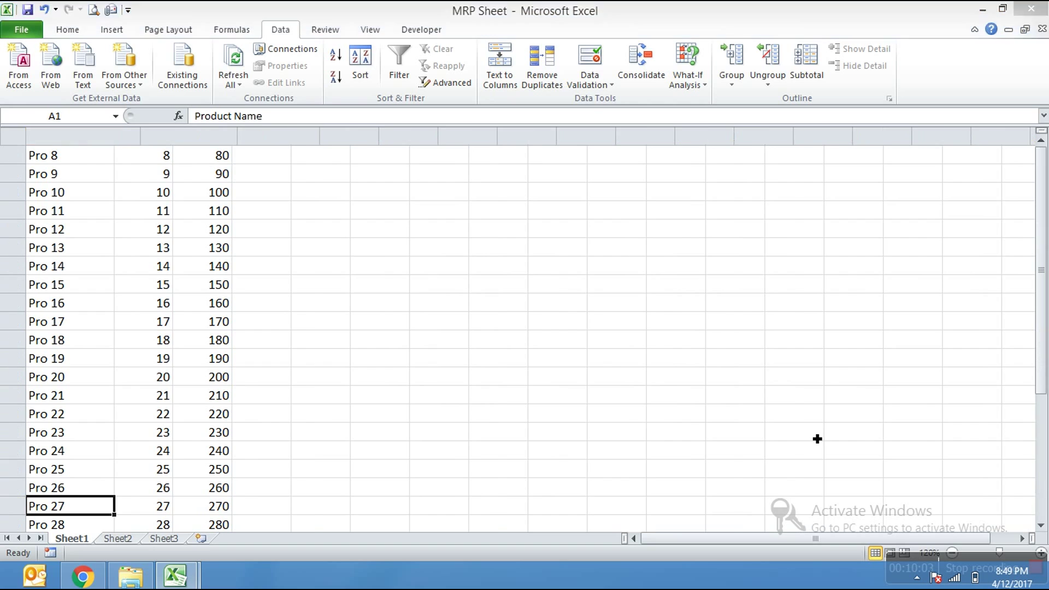
key("alt+Tab")
key("alt+Tab")
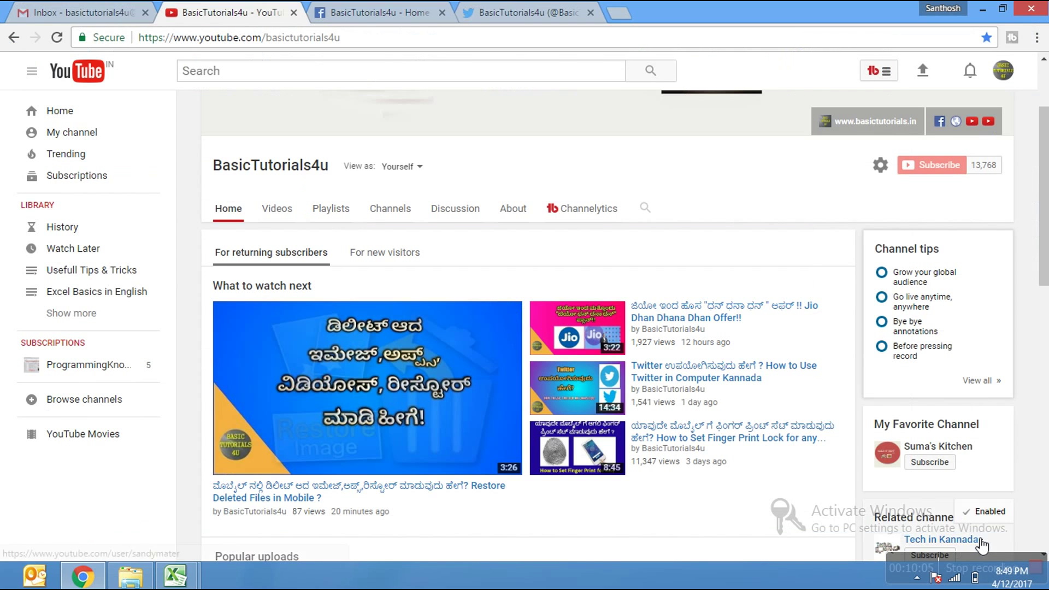